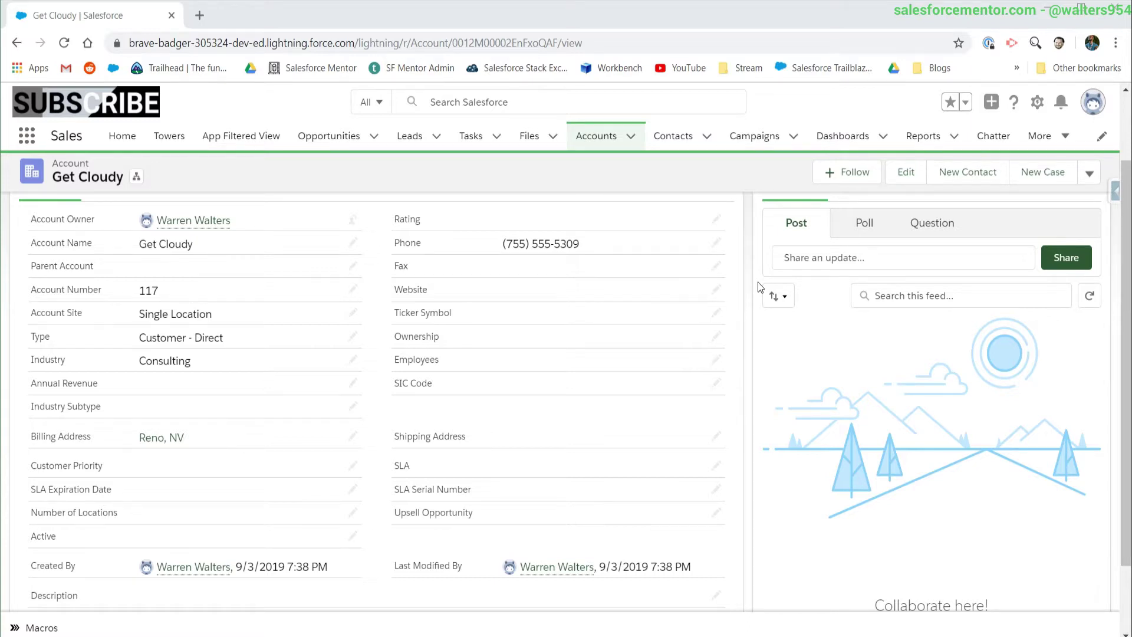
# Start editing the Get Cloudy account and set its Industry to Agriculture
pyautogui.doubleClick(210, 365)
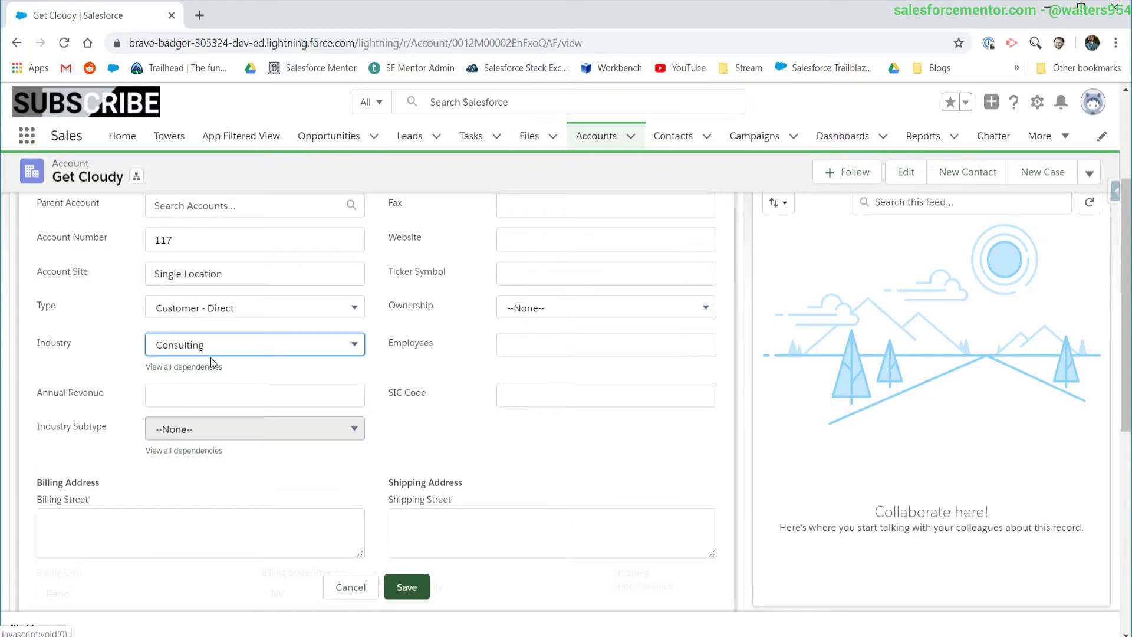
pyautogui.click(204, 353)
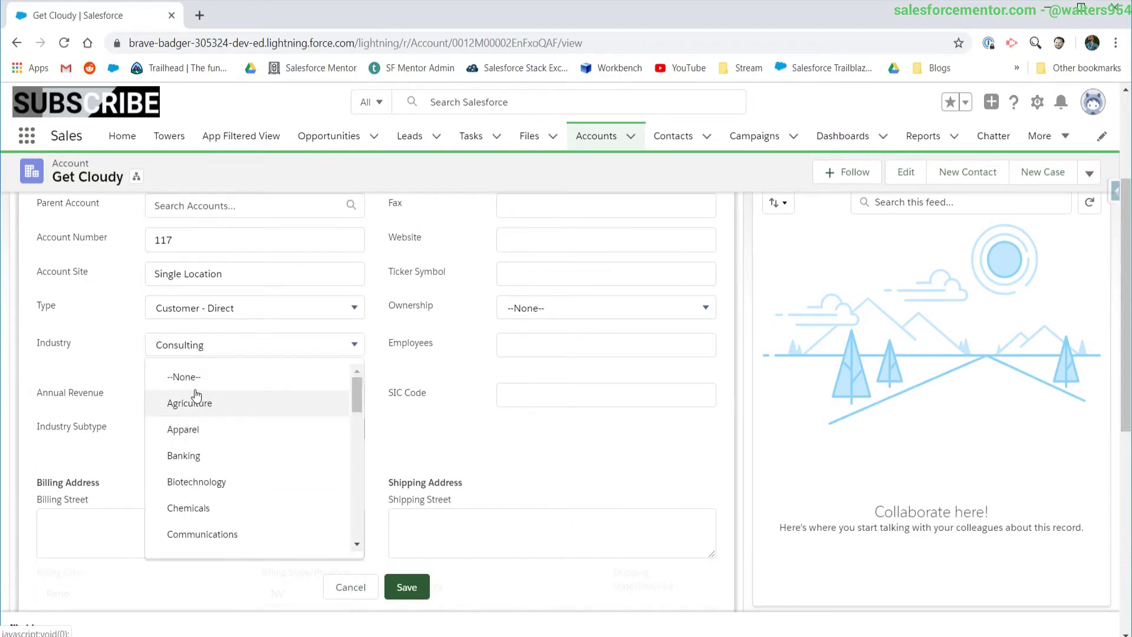
pyautogui.click(205, 401)
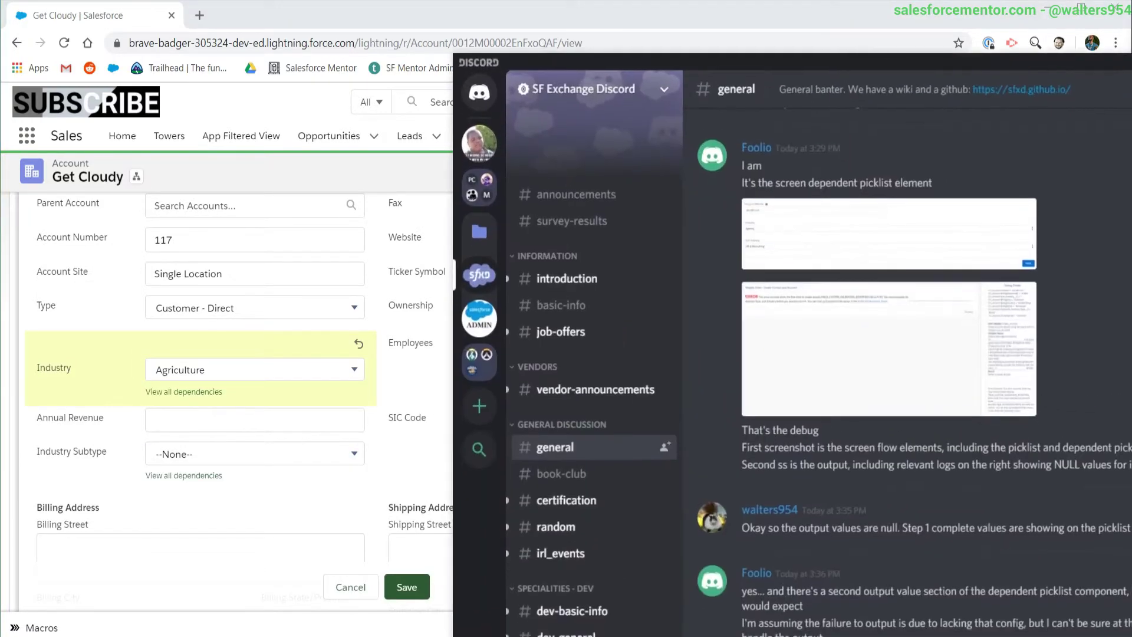
# Examine the dependent picklist messages and screenshots in the general channel of the SF Exchange Discord server
pyautogui.moveTo(1131, 74); pyautogui.dragTo(721, 48)
pyautogui.scroll(-2, 681, 351)
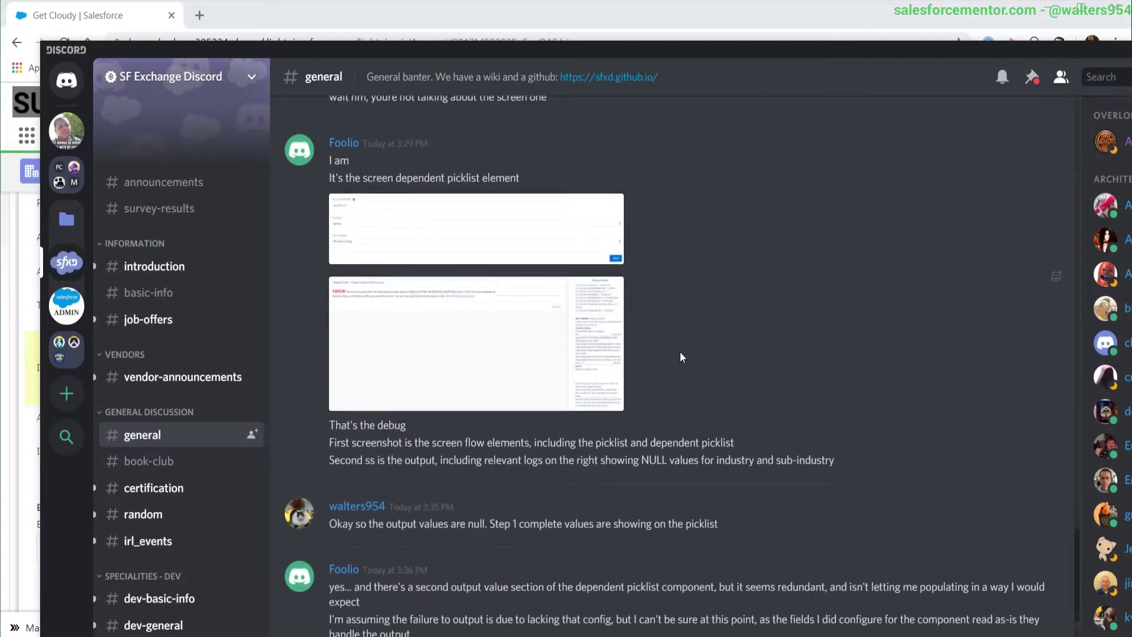
pyautogui.scroll(2, 681, 352)
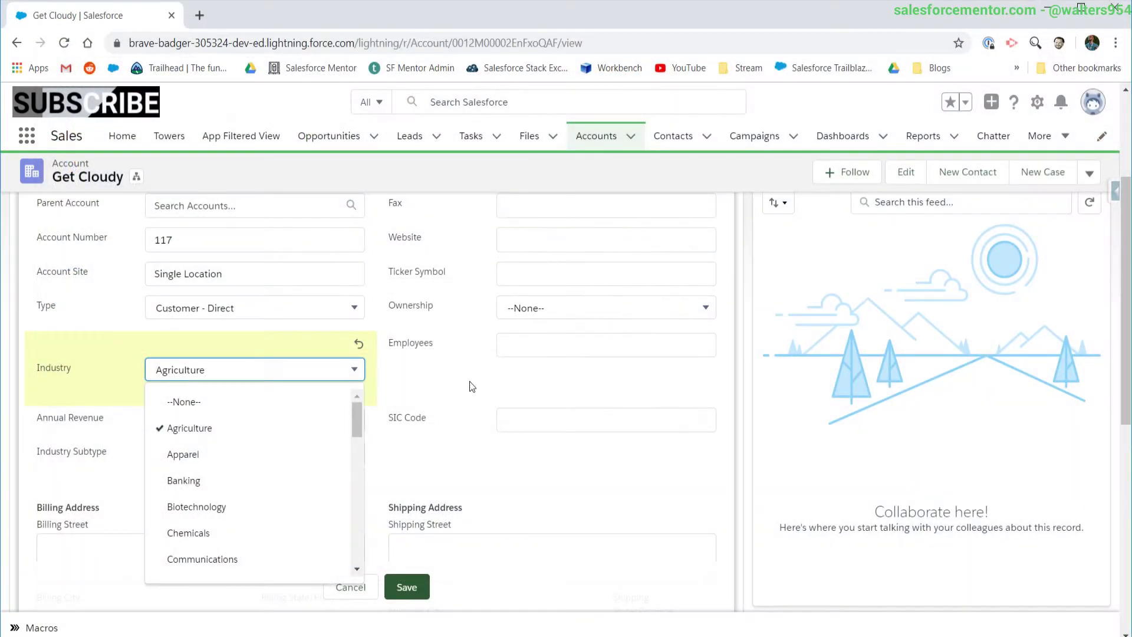
# Undo the Industry change on the Get Cloudy account and leave record editing
pyautogui.click(472, 386)
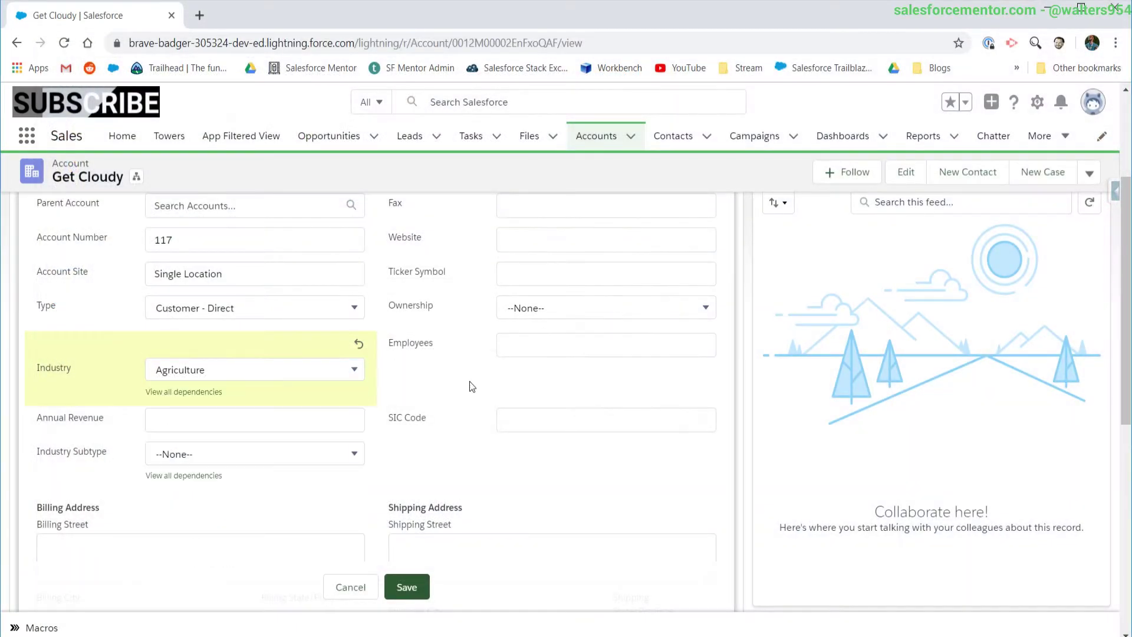
pyautogui.scroll(3, 471, 386)
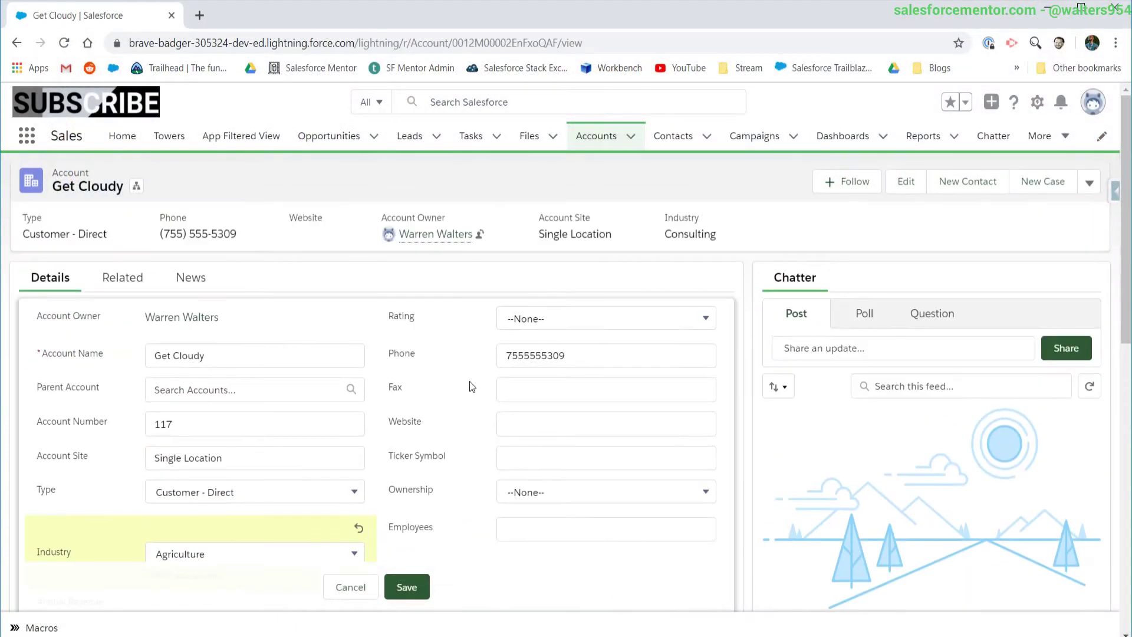
pyautogui.scroll(-1, 471, 386)
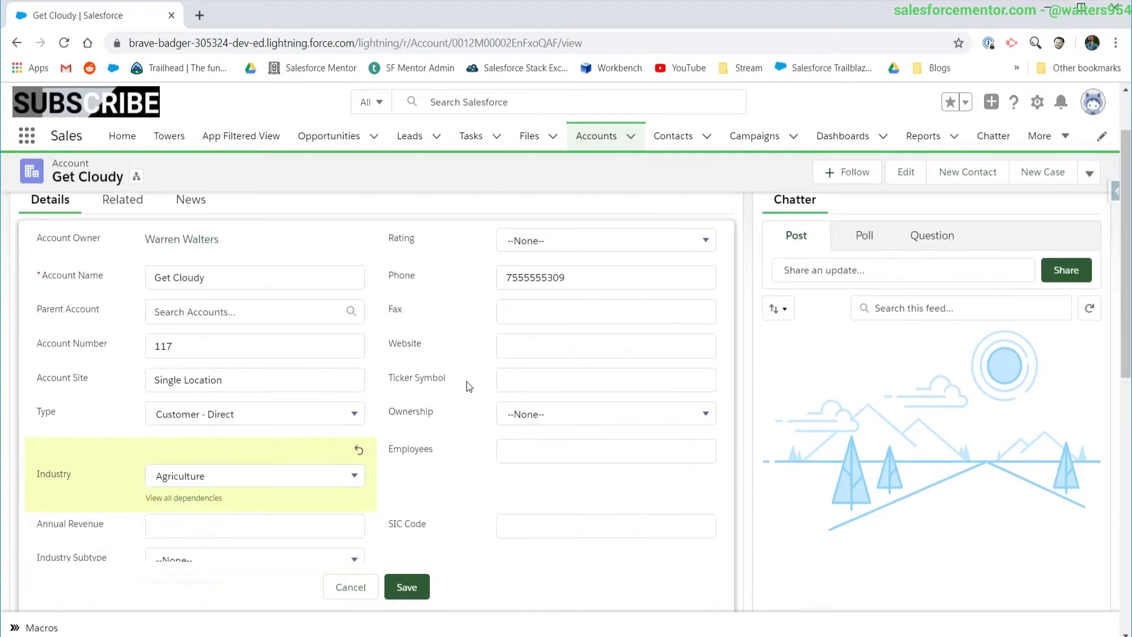
pyautogui.click(359, 450)
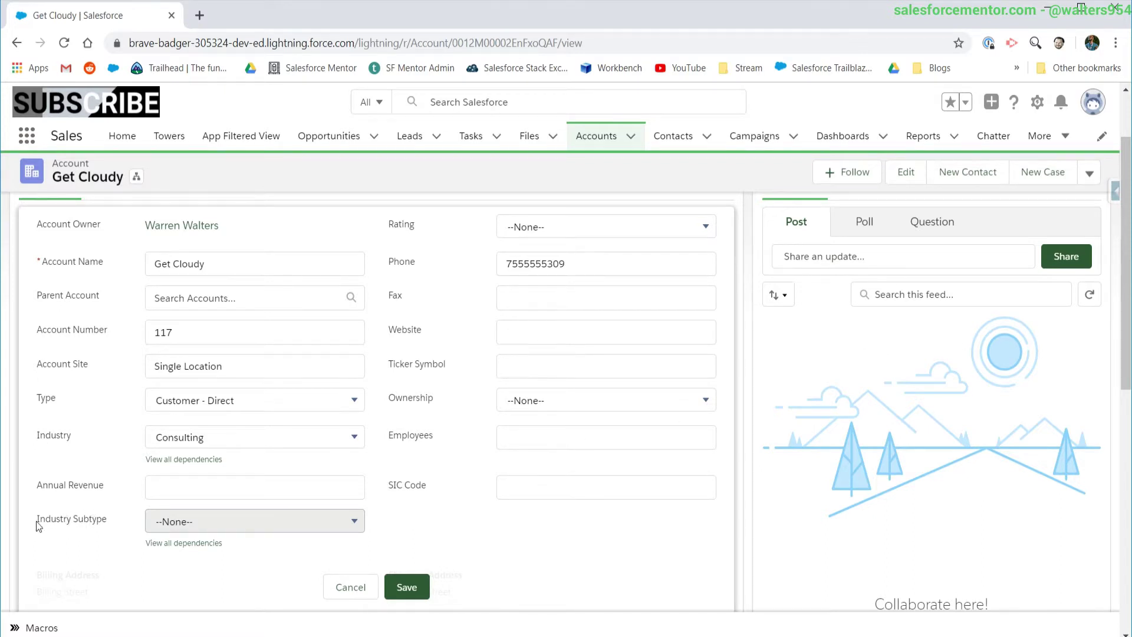
pyautogui.hotkey('ctrl', 's')
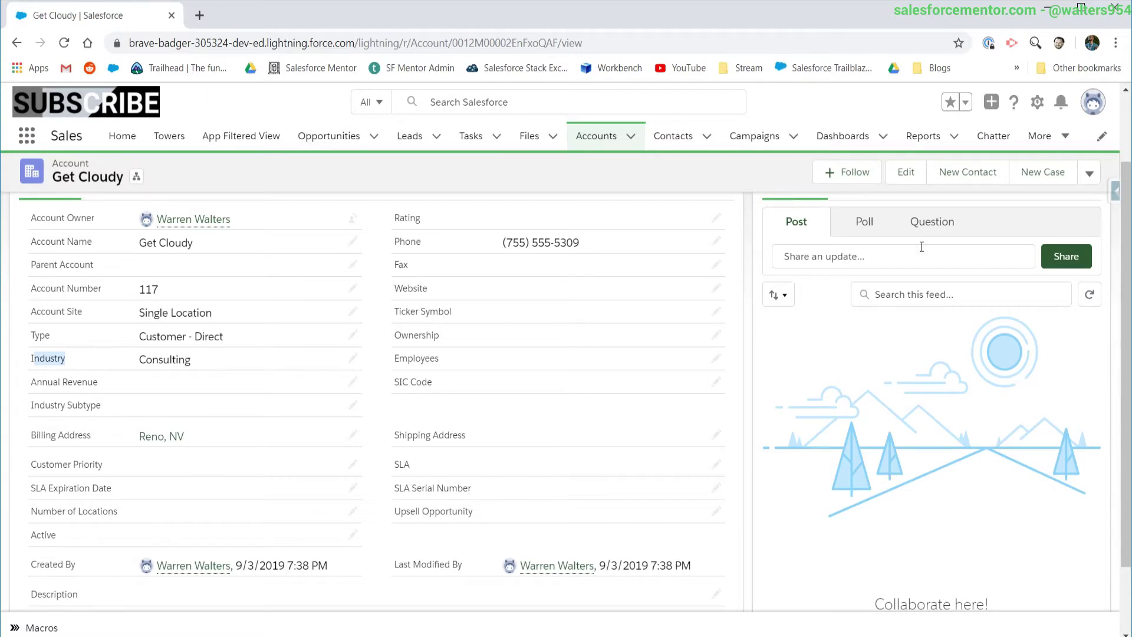
# Open the Account object's Fields & Relationships in setup and highlight the Industry Subtype field's API name
pyautogui.click(1040, 102)
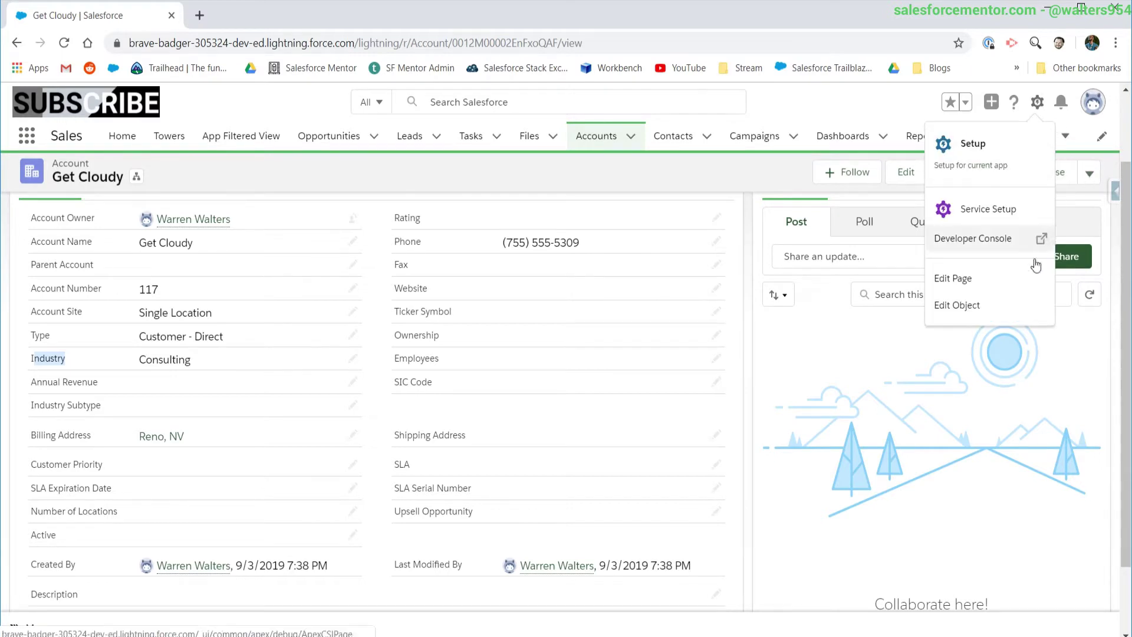
pyautogui.click(990, 311)
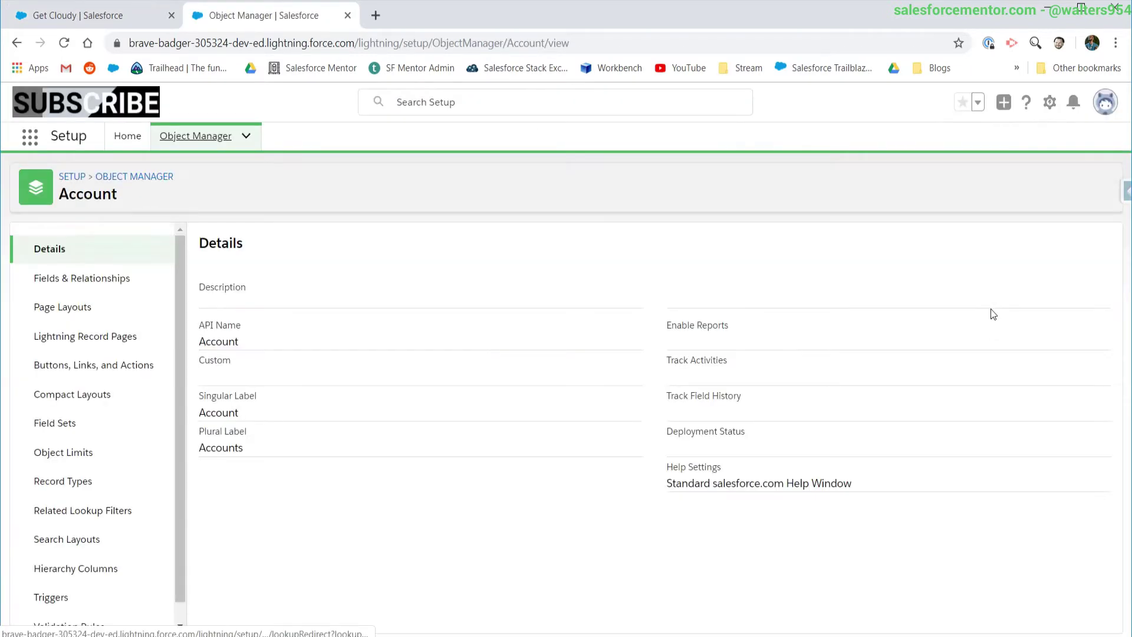
pyautogui.click(53, 282)
pyautogui.scroll(-10, 555, 355)
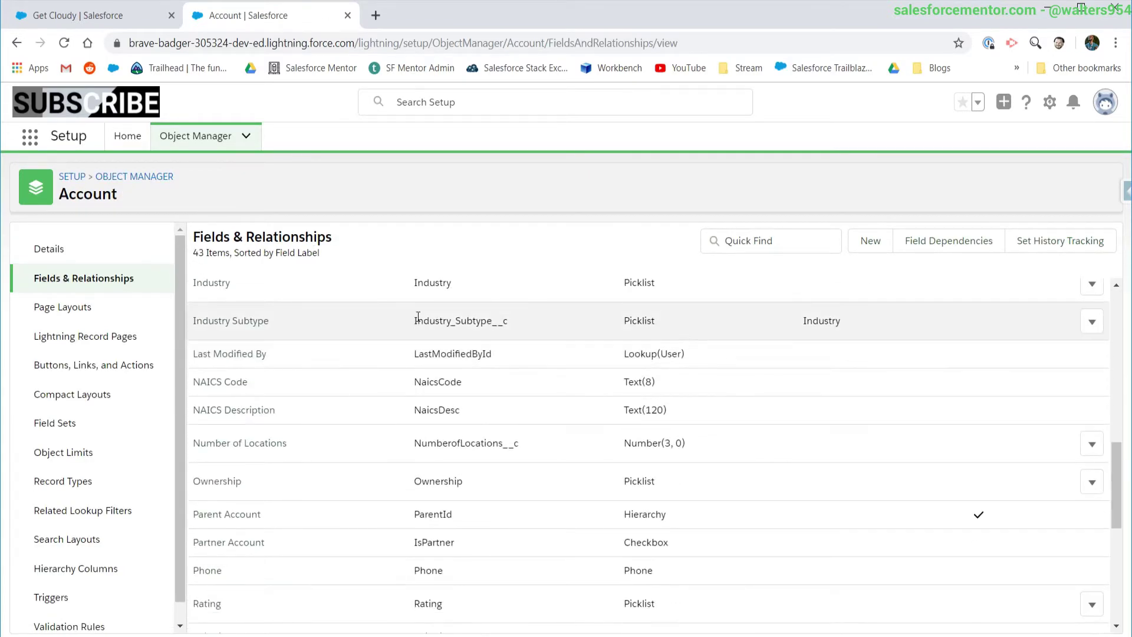
pyautogui.doubleClick(439, 319)
pyautogui.scroll(1, 435, 318)
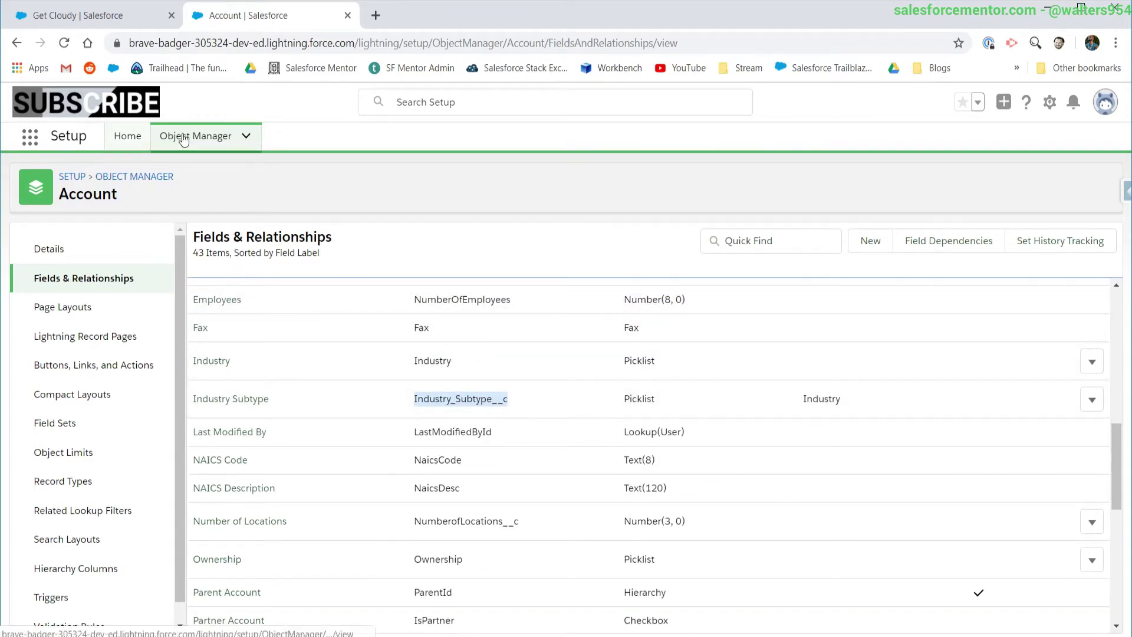
# Open Setup Home in a separate browser tab and find the Flows page by searching for "flow"
pyautogui.middleClick(133, 143)
pyautogui.click(394, 25)
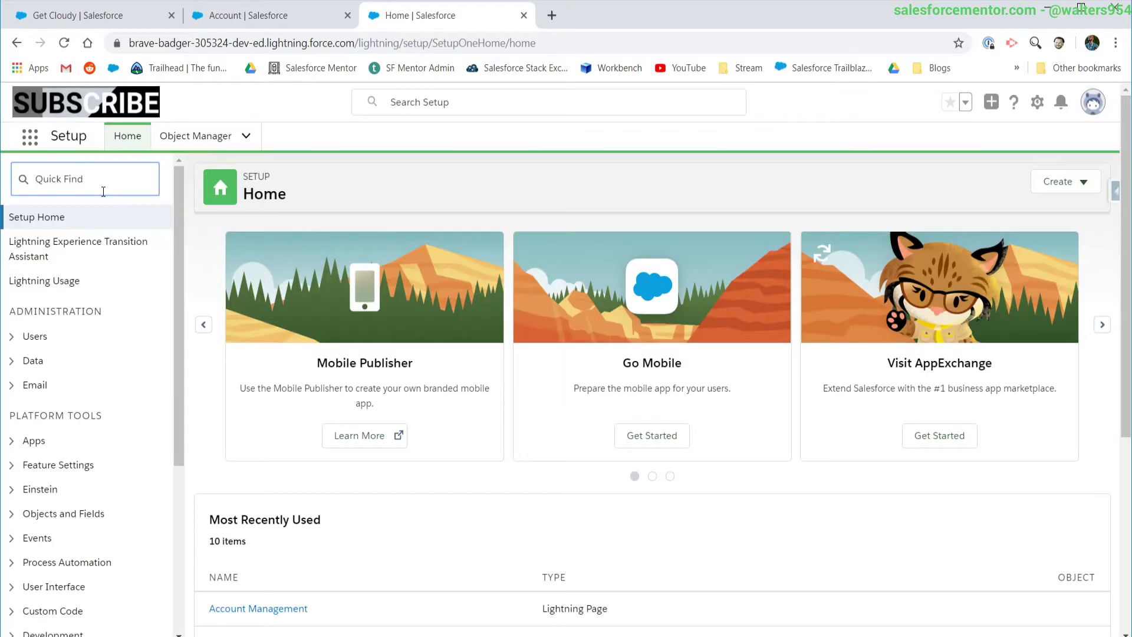
pyautogui.write('flow')
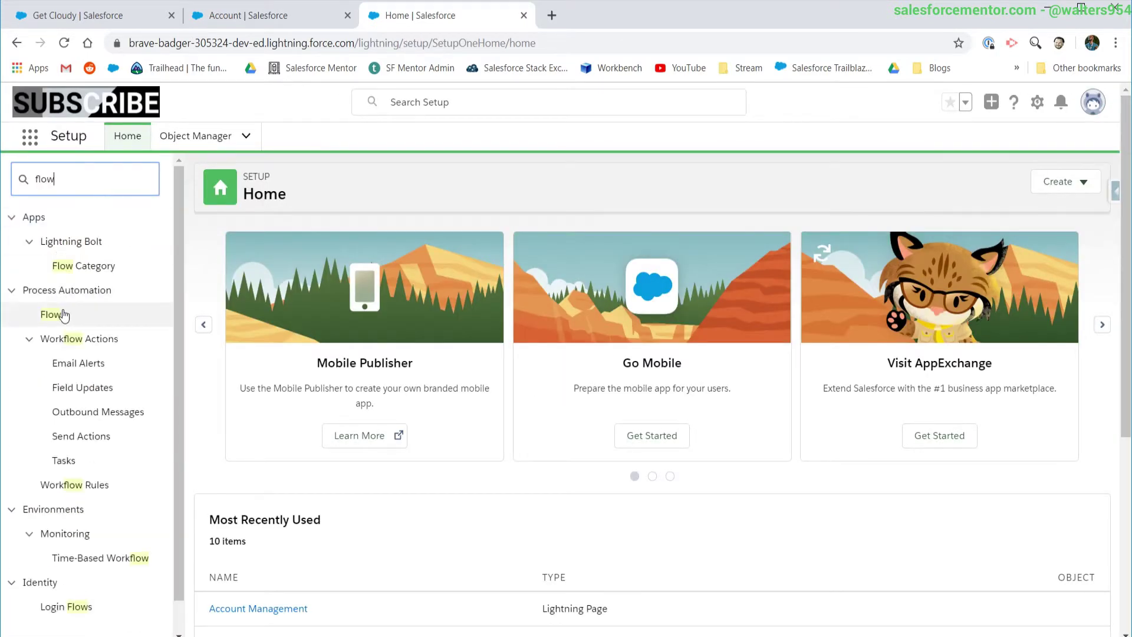
pyautogui.press('Return')
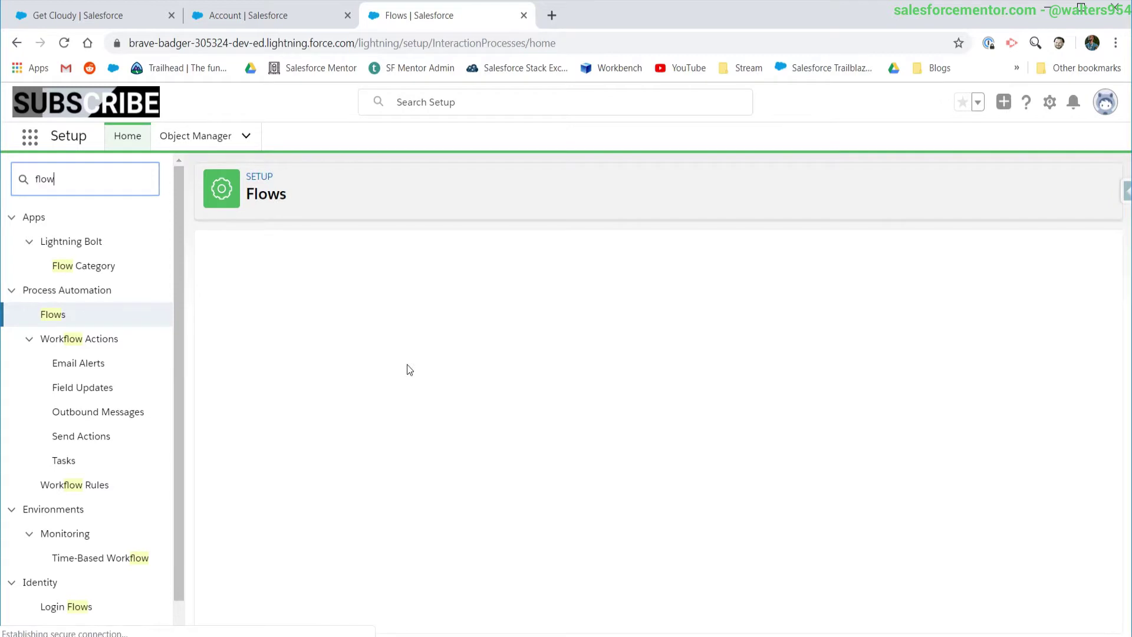
# Create a new flow of the Screen Flow type
pyautogui.scroll(-1, 530, 424)
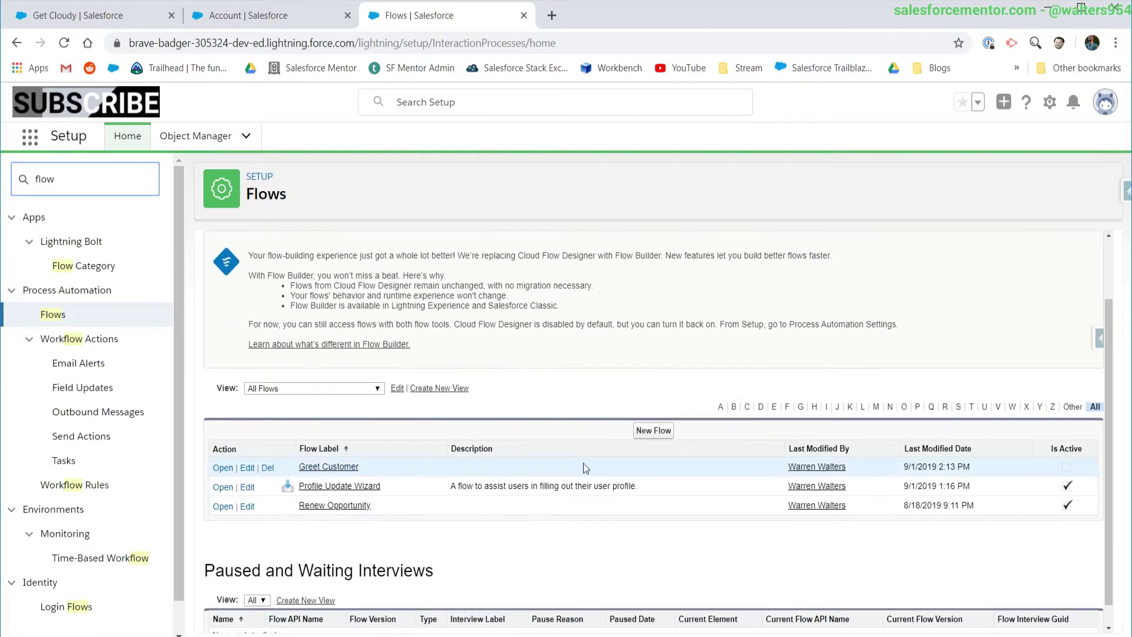
pyautogui.click(652, 439)
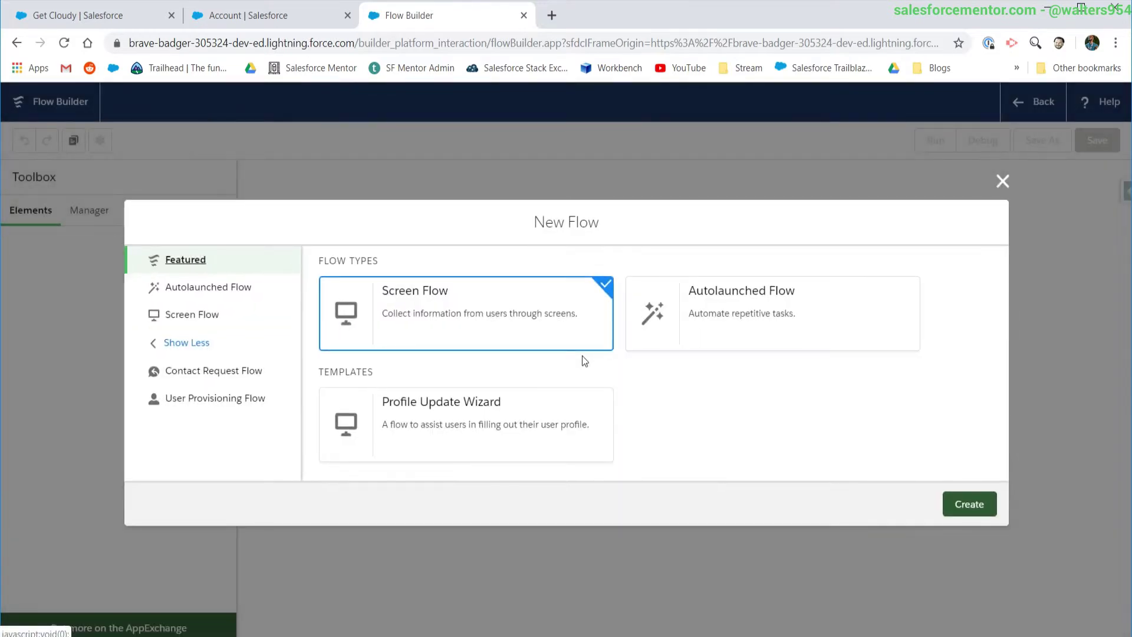
pyautogui.click(967, 504)
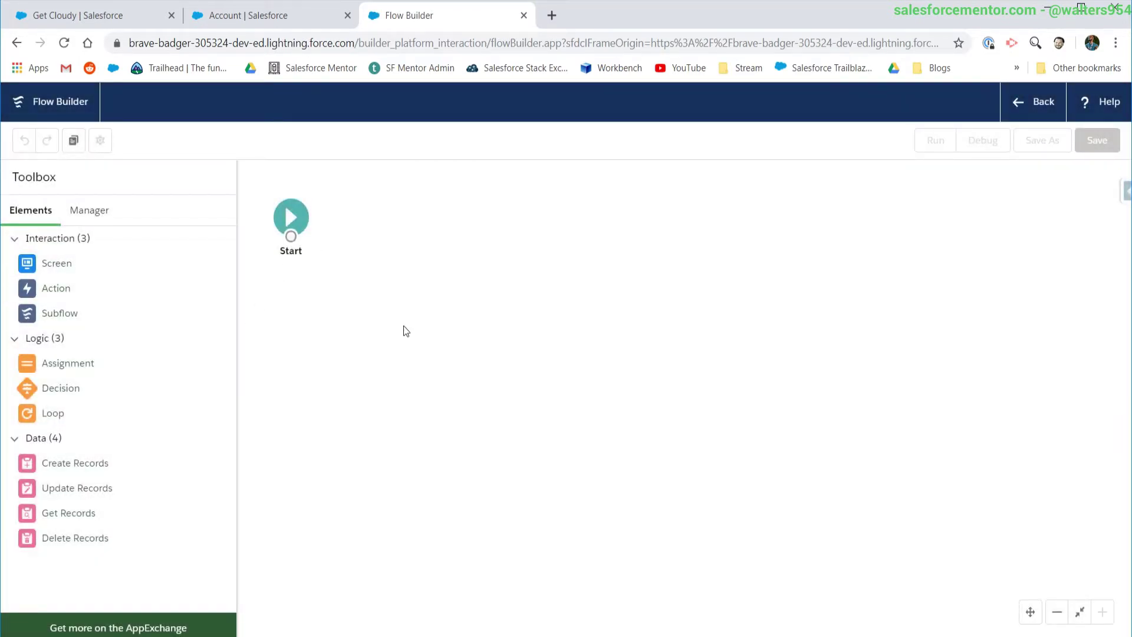
# Add a Screen element to the flow canvas and label it Account Information
pyautogui.moveTo(57, 273); pyautogui.dragTo(383, 285)
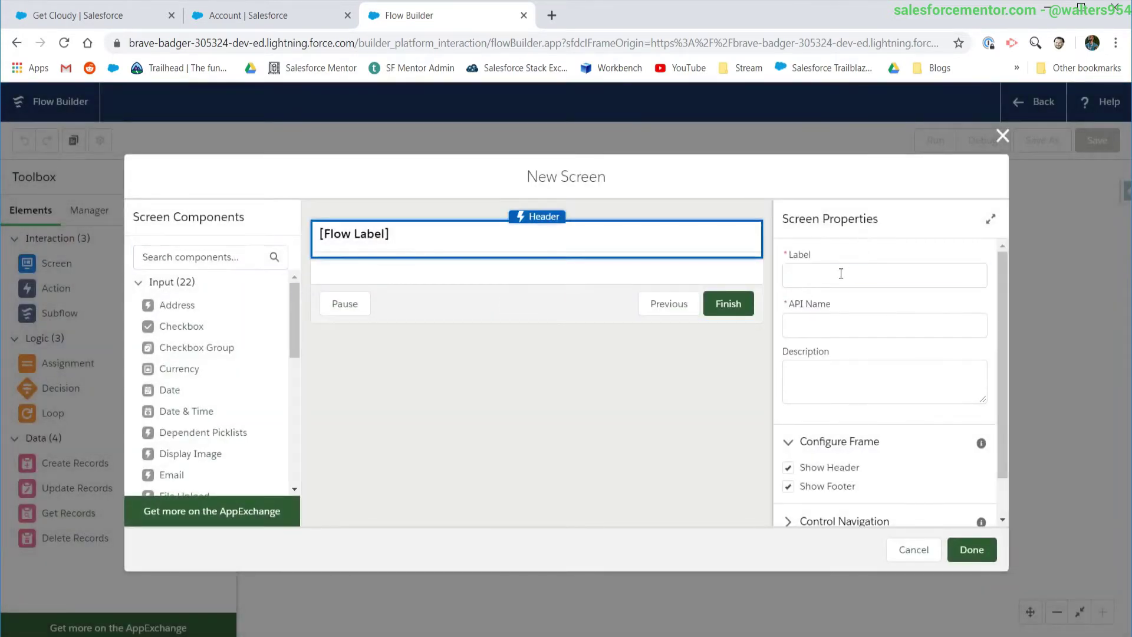
pyautogui.click(841, 273)
pyautogui.write('Account Information')
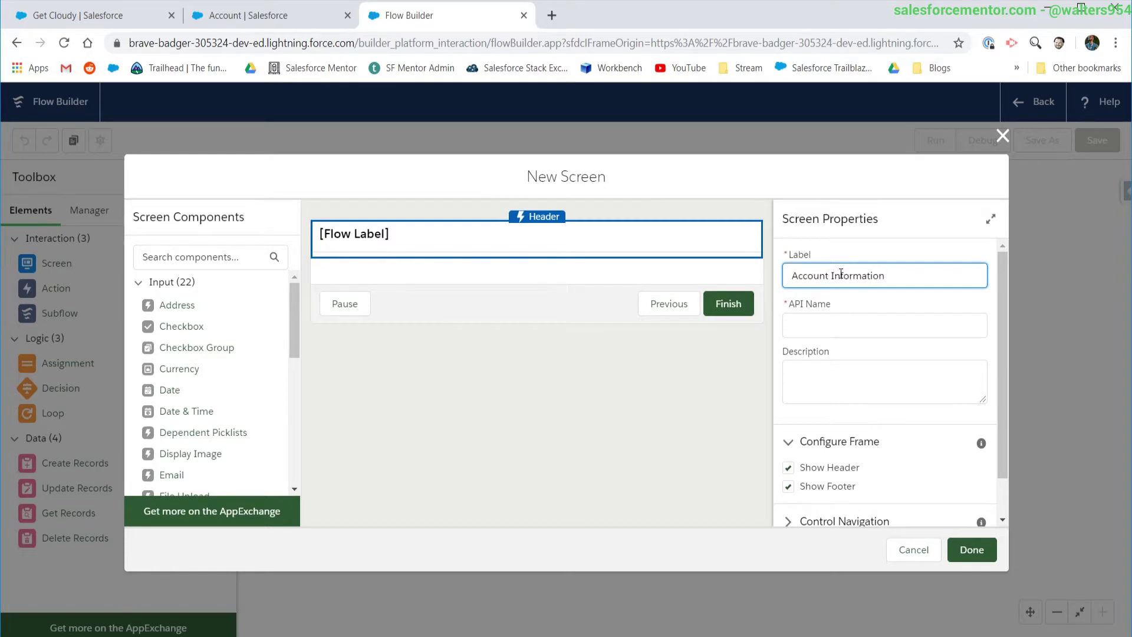
pyautogui.click(343, 295)
# Add a Dependent Picklists component to the screen with API name dpIndustry and object API name Account
pyautogui.moveTo(195, 432); pyautogui.dragTo(395, 271)
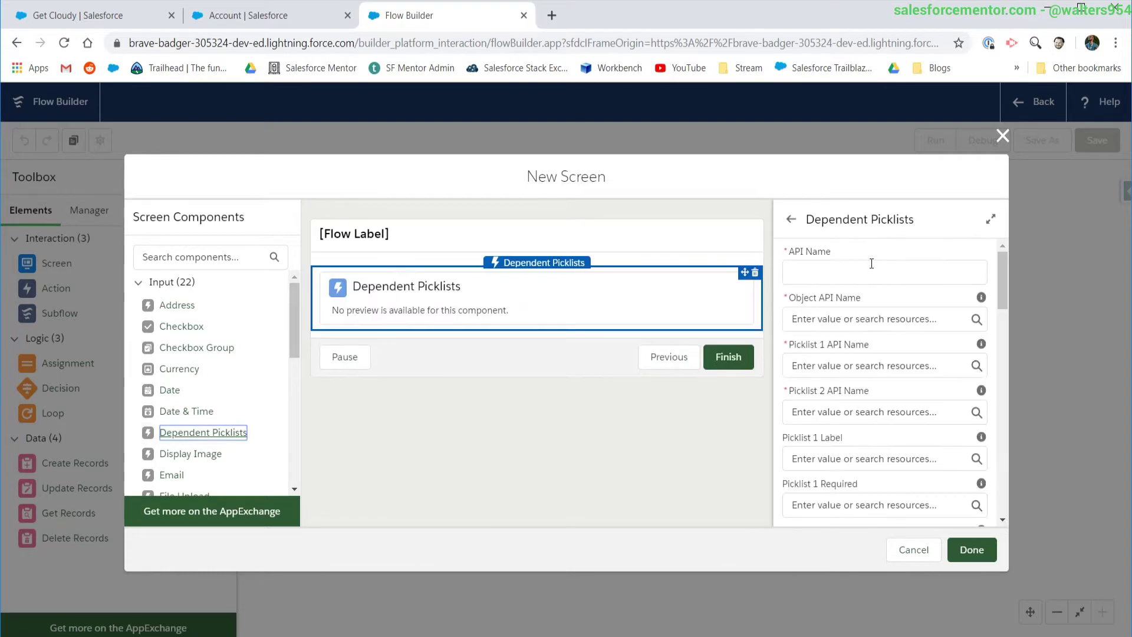
pyautogui.click(871, 263)
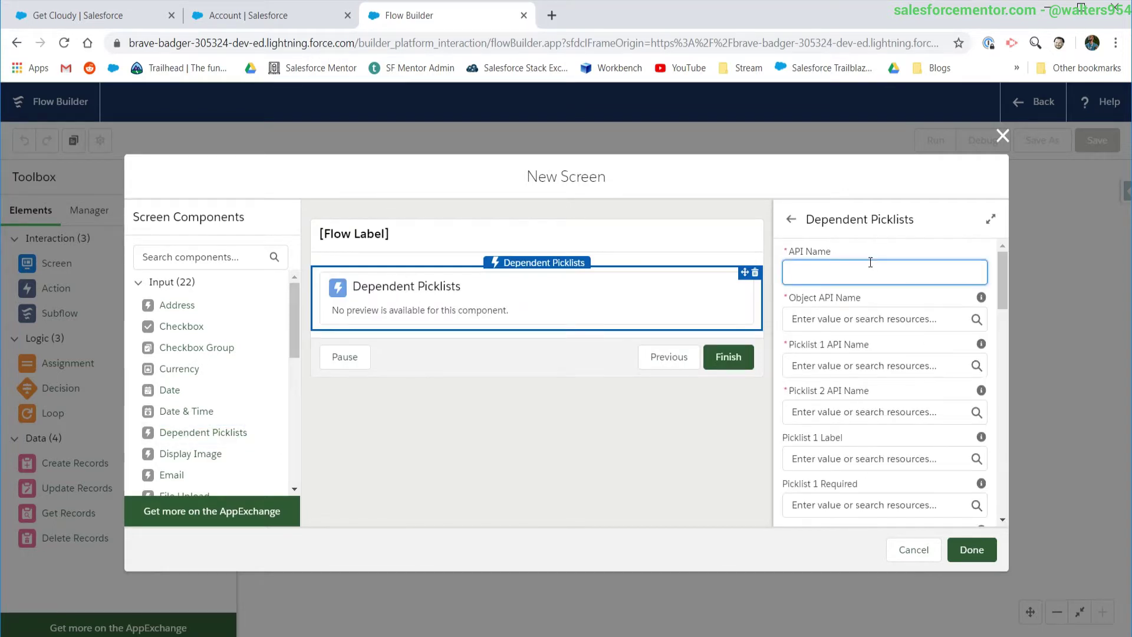
pyautogui.write('dpIndustry')
pyautogui.click(840, 318)
pyautogui.write('Account')
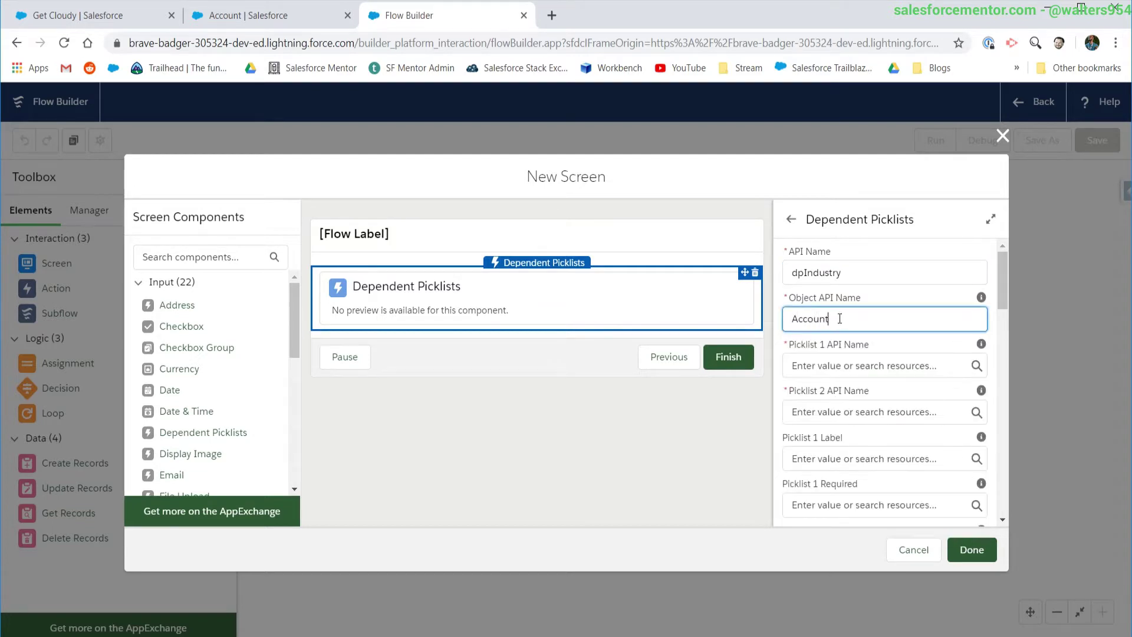
# Set the component's Picklist 1 API Name to Industry
pyautogui.click(813, 366)
pyautogui.write('I')
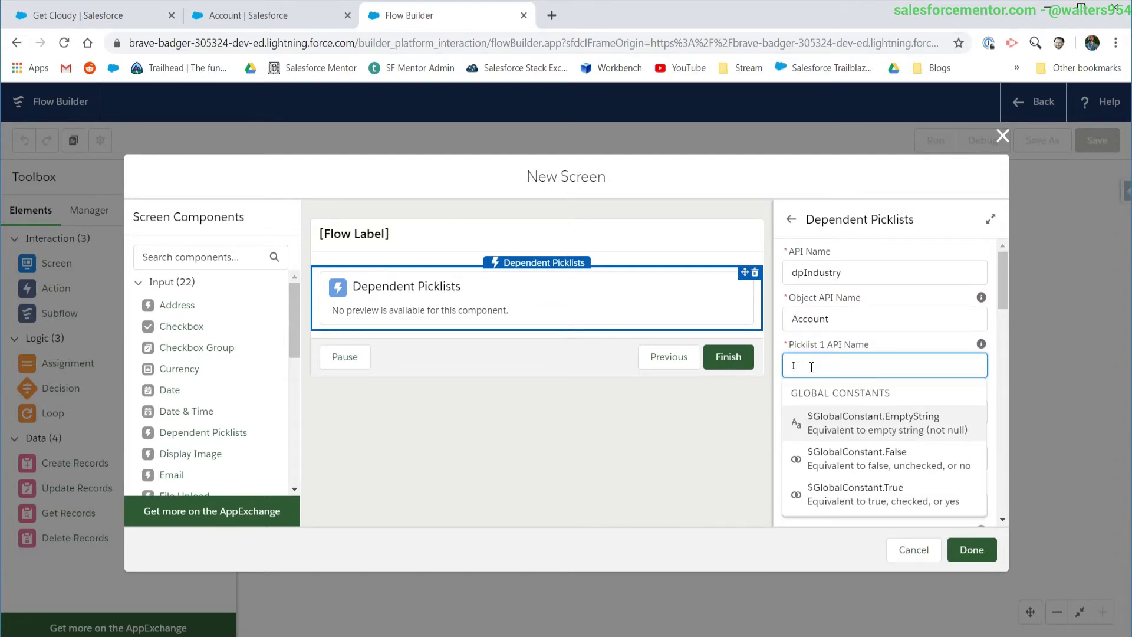
pyautogui.write('ndu')
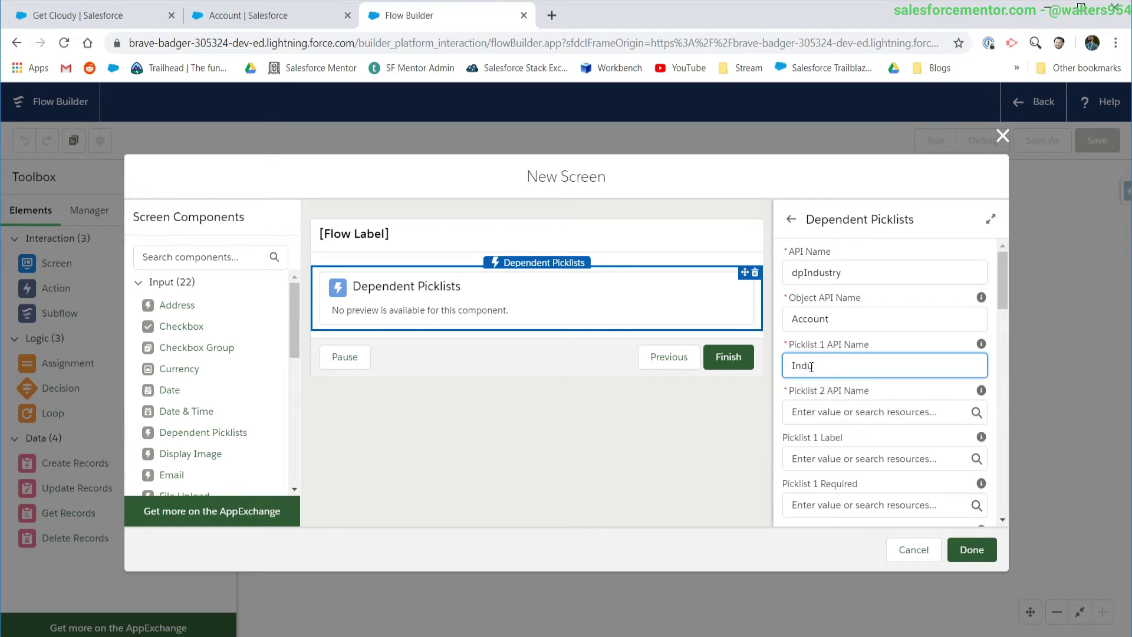
pyautogui.write('stry')
pyautogui.click(824, 407)
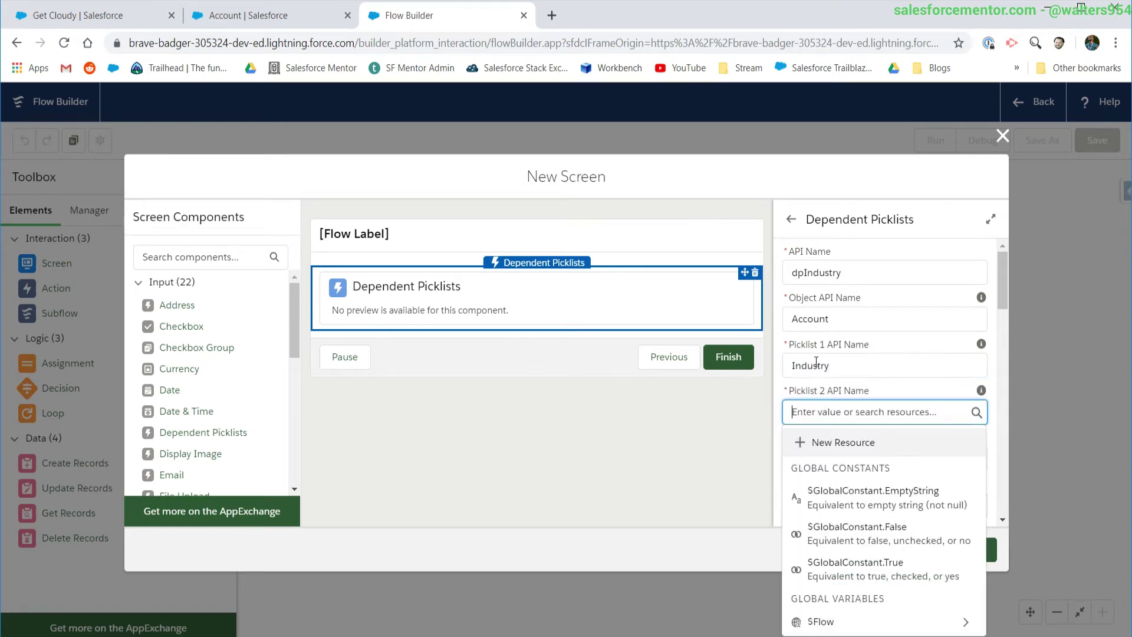
pyautogui.click(817, 364)
# Copy Industry_Subtype__c from the Account fields list and paste it as the component's Picklist 2 API Name
pyautogui.click(810, 411)
pyautogui.click(268, 13)
pyautogui.rightClick(433, 396)
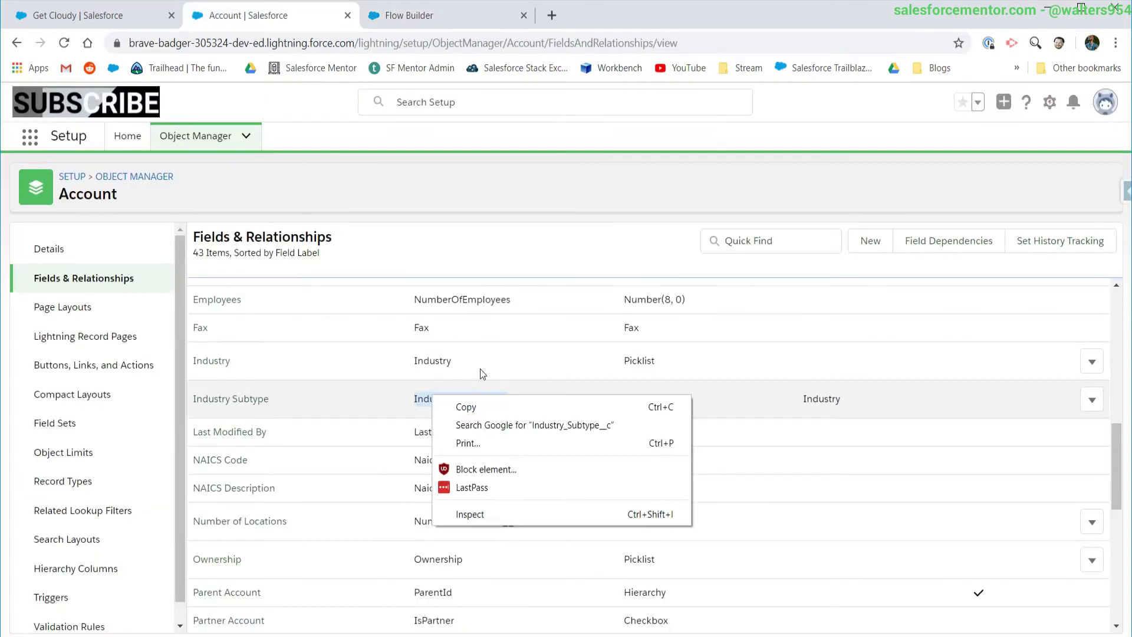
pyautogui.click(466, 407)
pyautogui.click(413, 15)
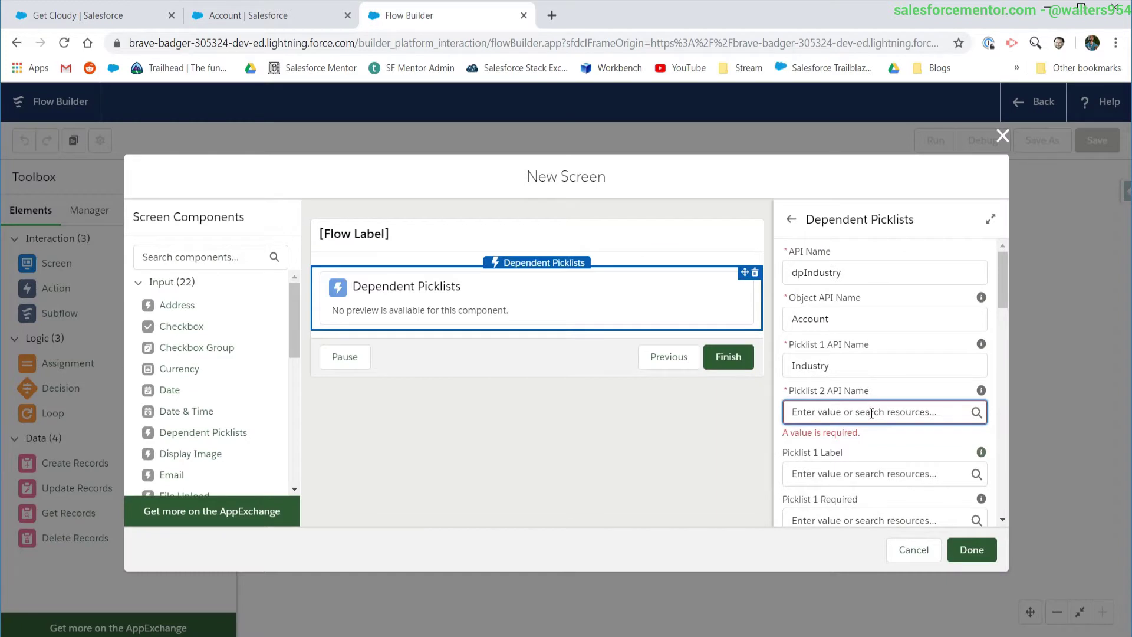
pyautogui.rightClick(871, 414)
pyautogui.click(908, 231)
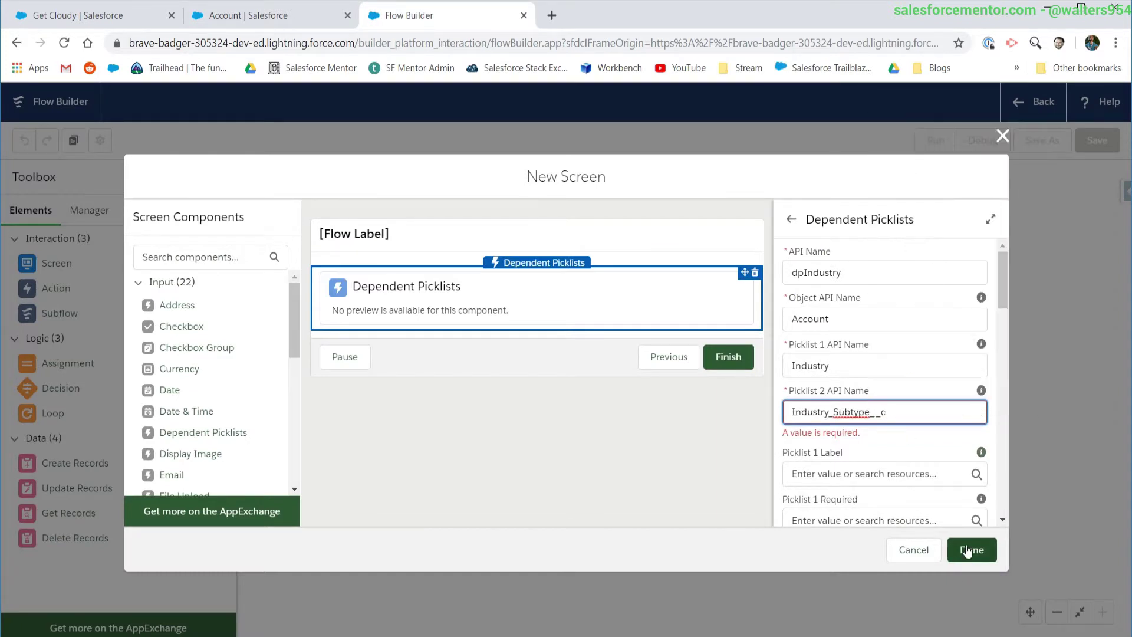
# Finish configuring the Account Information screen and return to the flow canvas
pyautogui.click(967, 551)
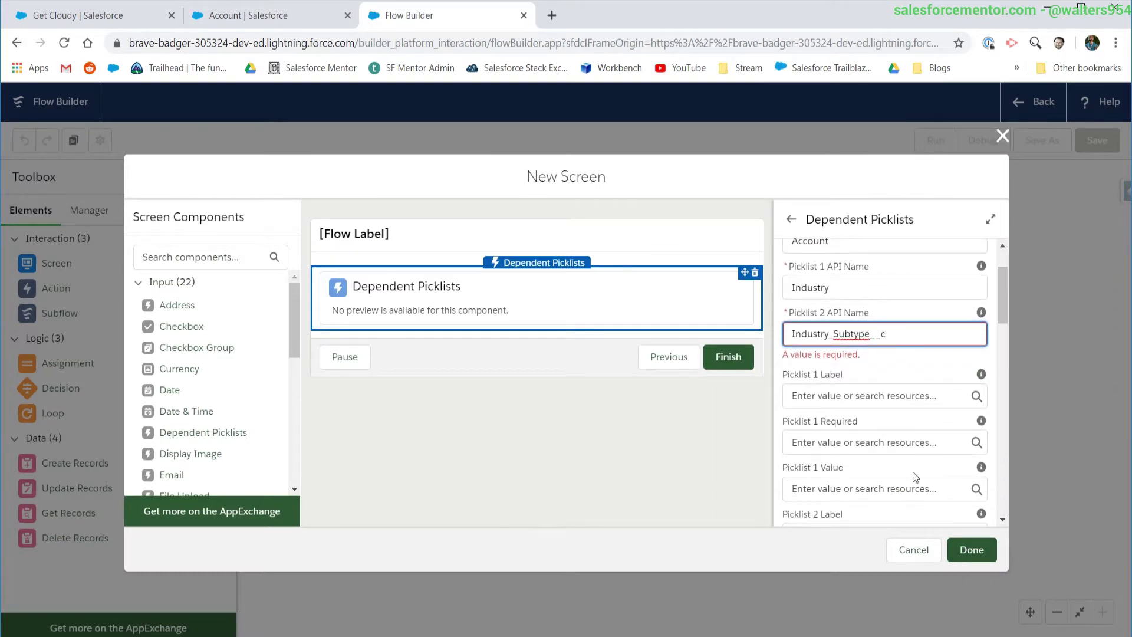
pyautogui.click(972, 549)
pyautogui.scroll(2, 871, 418)
pyautogui.click(972, 550)
pyautogui.click(972, 549)
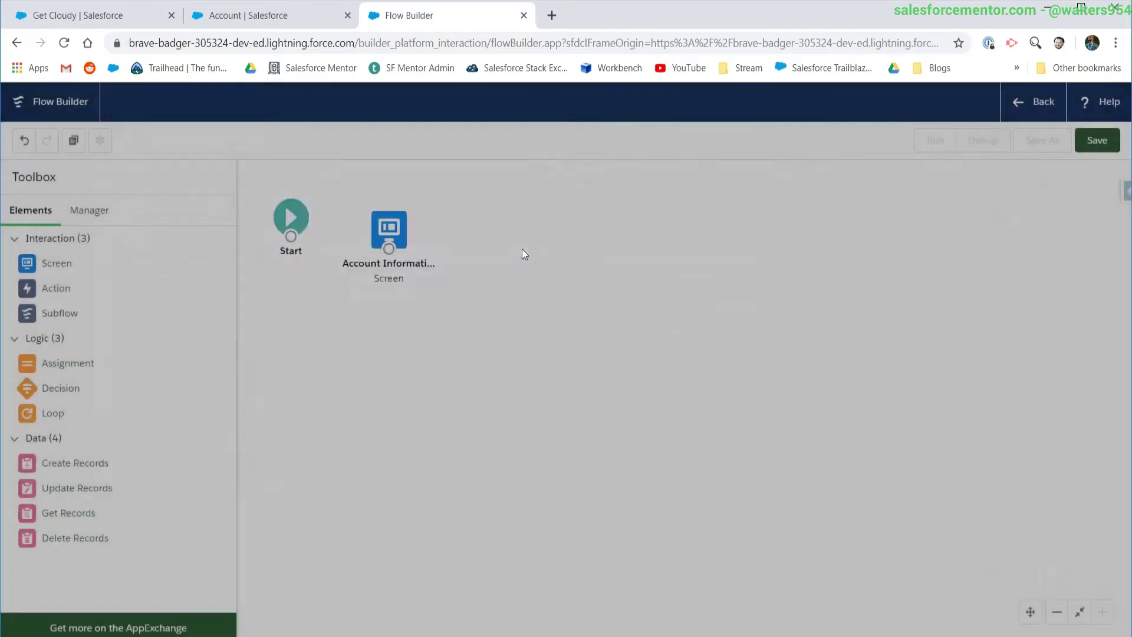
# Connect Start to the Account Information screen and save the flow as "Screen Flow - Update Account Info", dismissing the warnings
pyautogui.moveTo(290, 236); pyautogui.dragTo(386, 227)
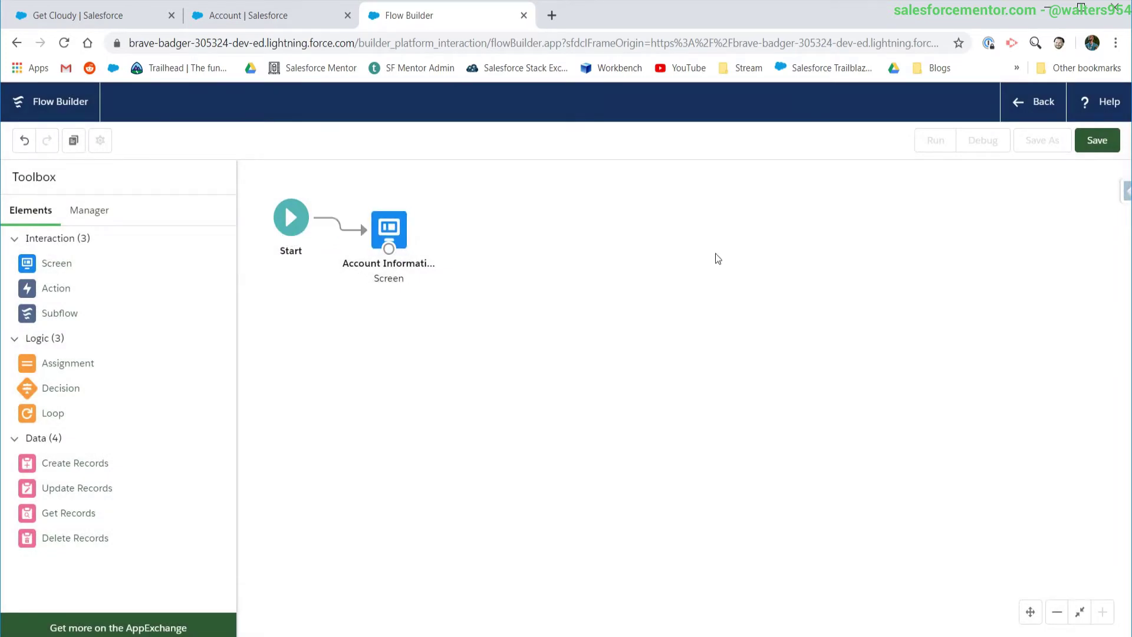
pyautogui.click(1097, 139)
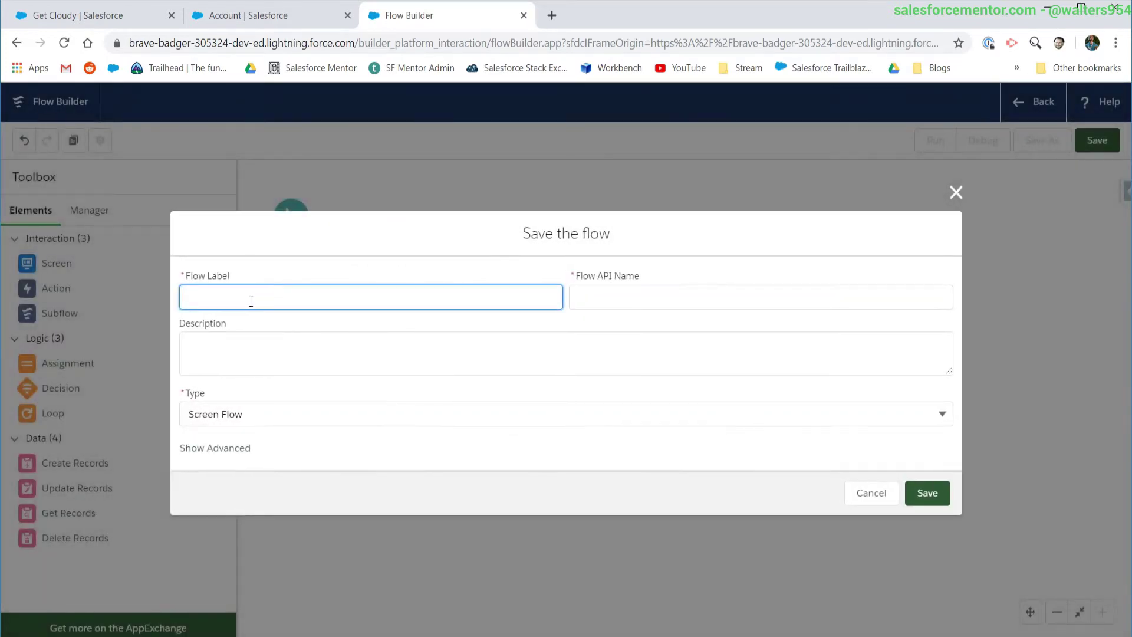
pyautogui.write('Screen Flow - Update Account Info')
pyautogui.click(931, 493)
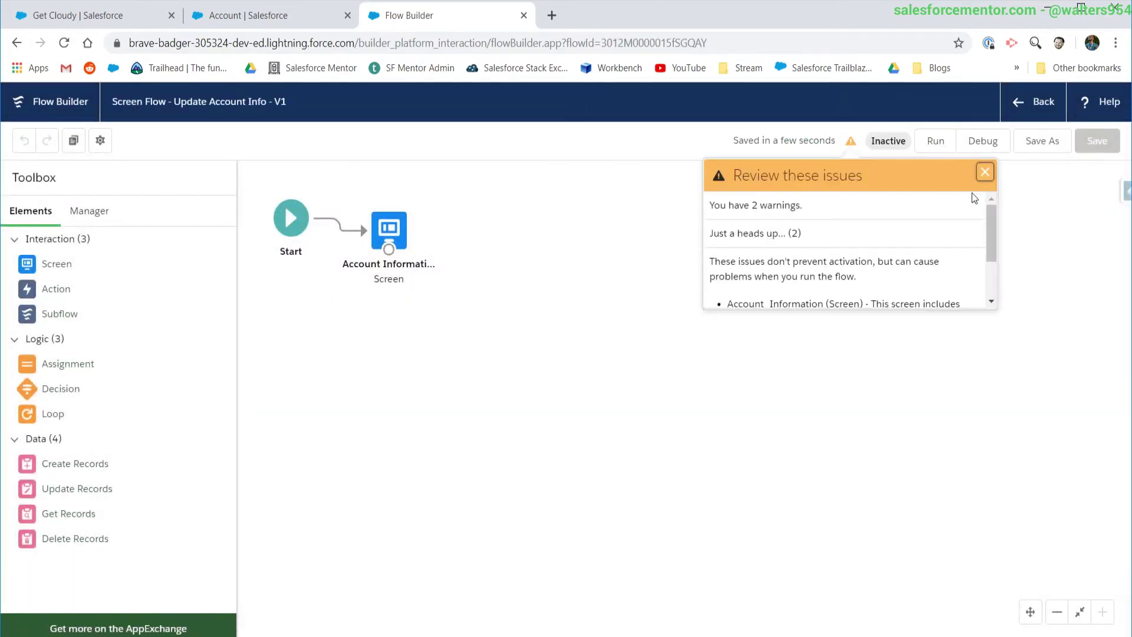
pyautogui.click(985, 172)
# Debug the flow and test its Industry picklist with Apparel and Agriculture
pyautogui.click(982, 140)
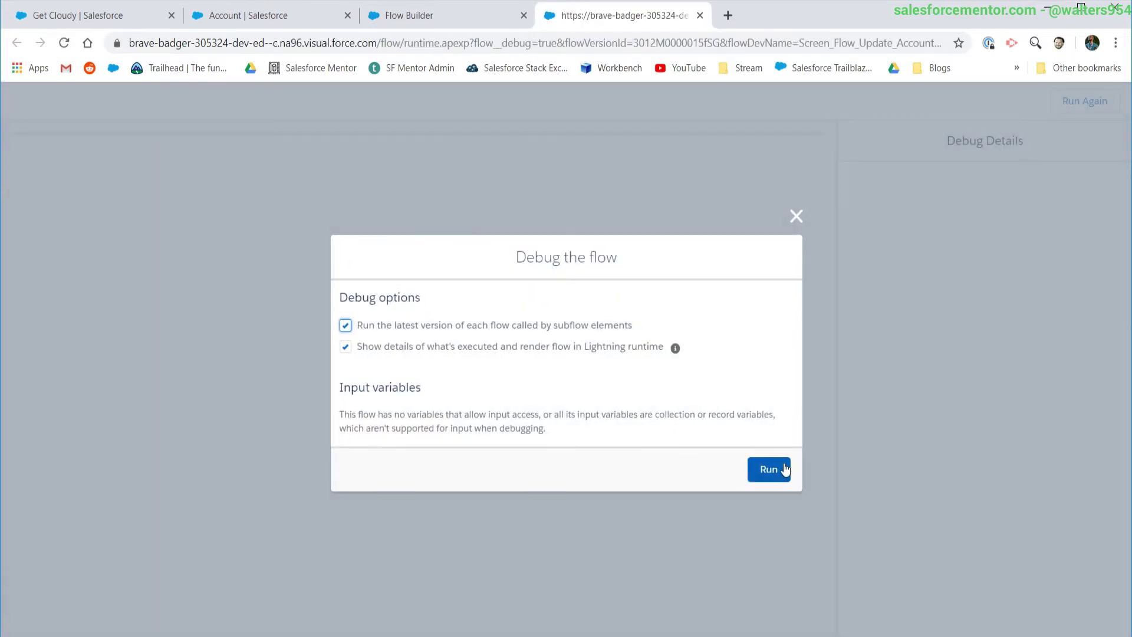
pyautogui.click(769, 468)
pyautogui.click(104, 212)
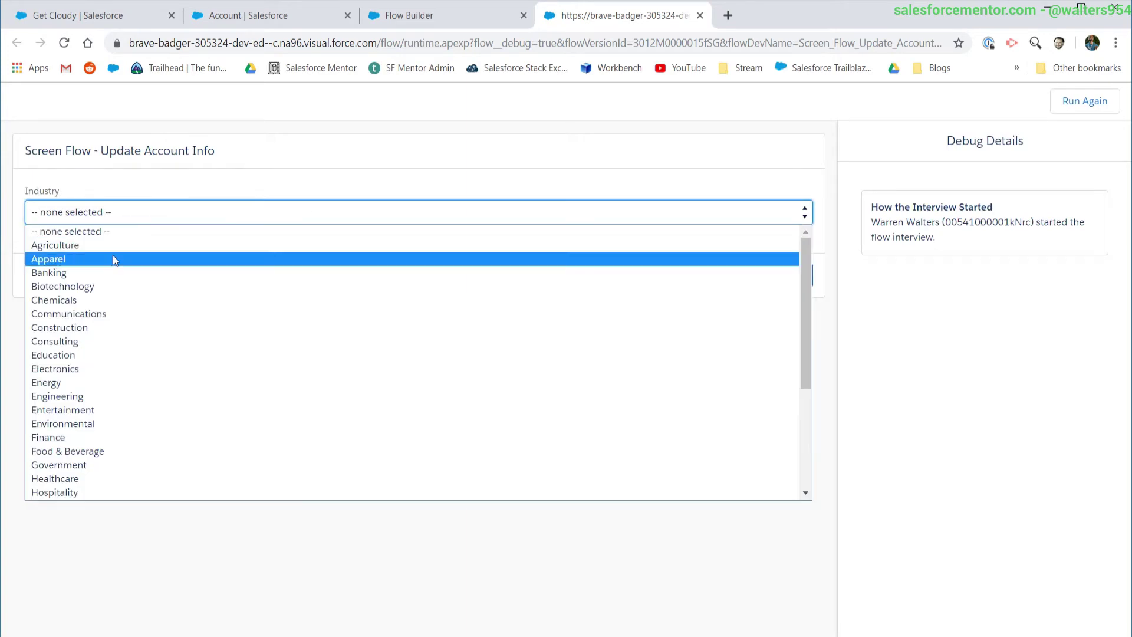
pyautogui.click(112, 259)
pyautogui.click(108, 216)
pyautogui.click(106, 244)
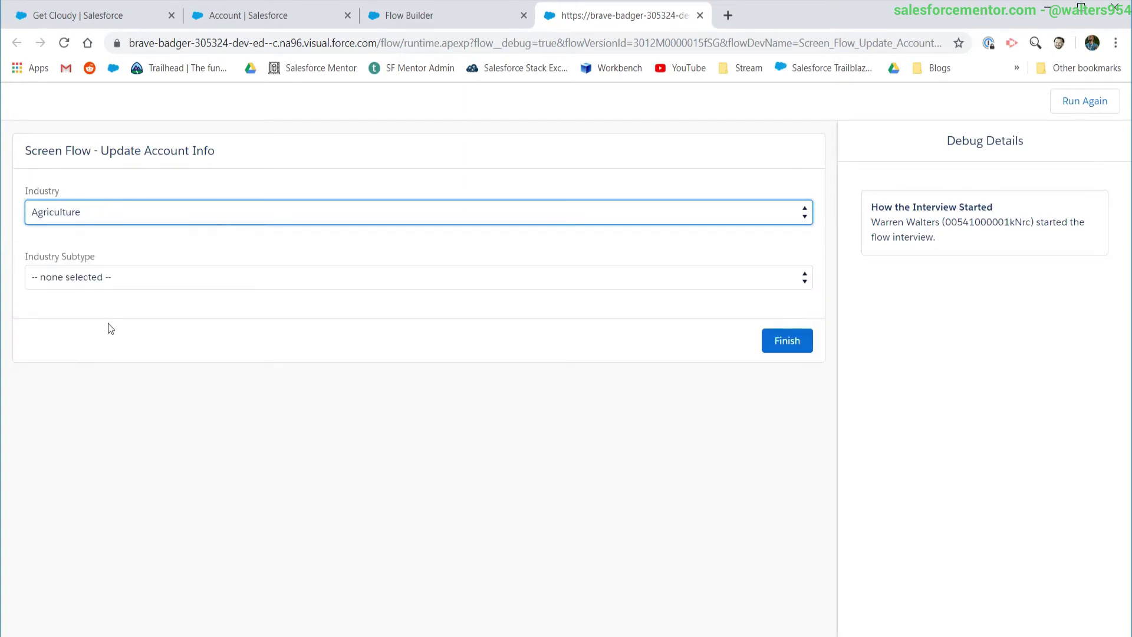
# Return to the flow canvas and add a second screen beside Account Information, labelled Data Check Screen
pyautogui.click(416, 7)
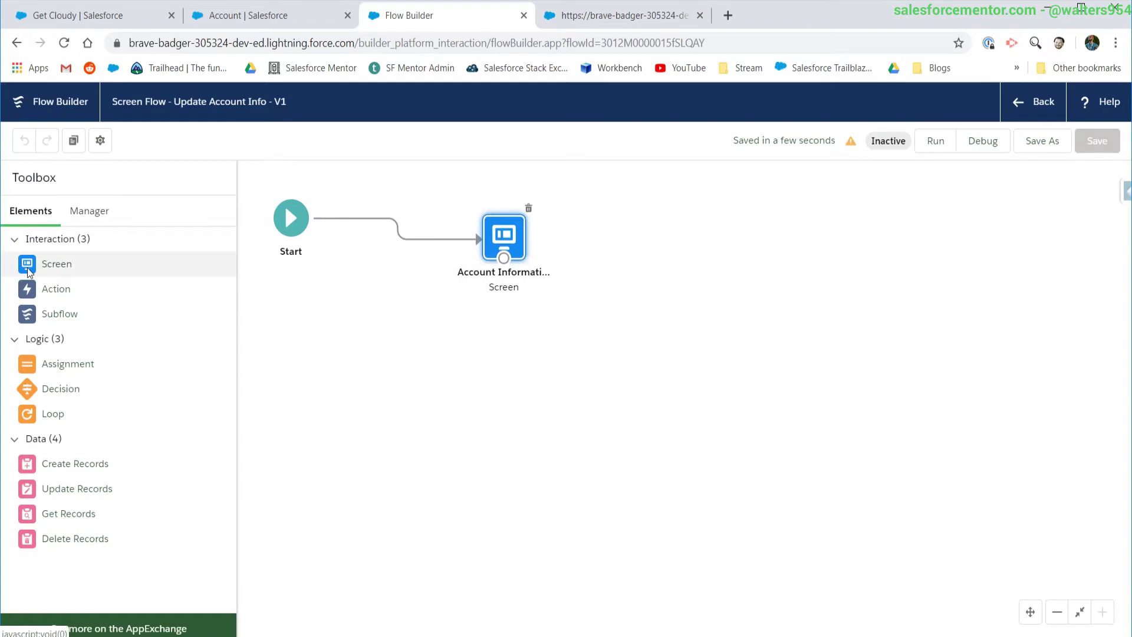
pyautogui.moveTo(29, 272); pyautogui.dragTo(647, 240)
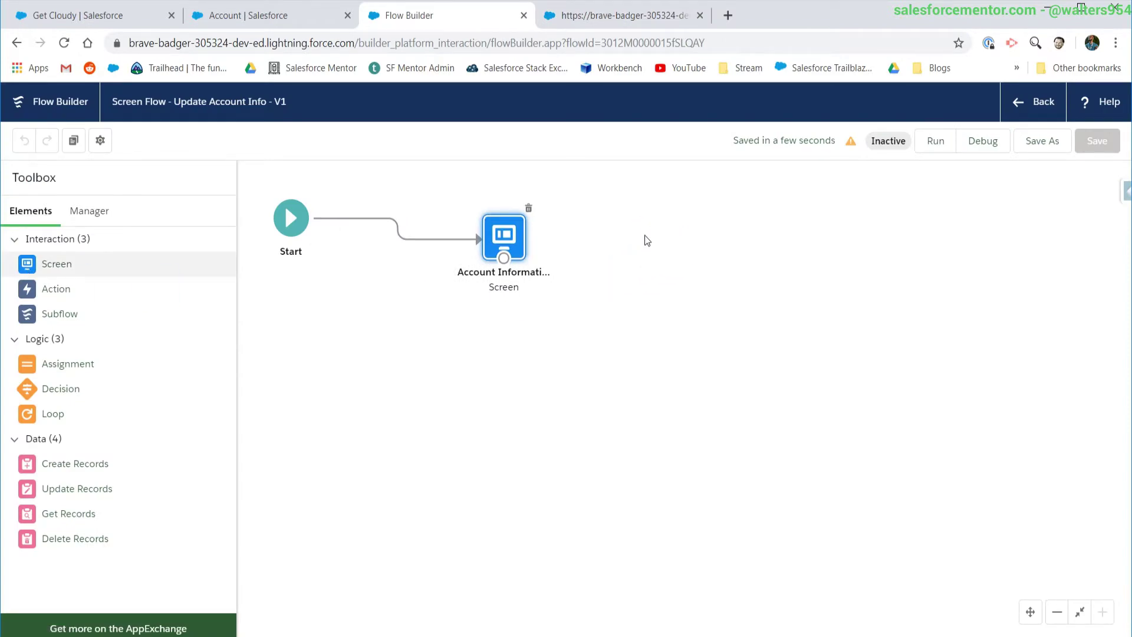
pyautogui.click(649, 241)
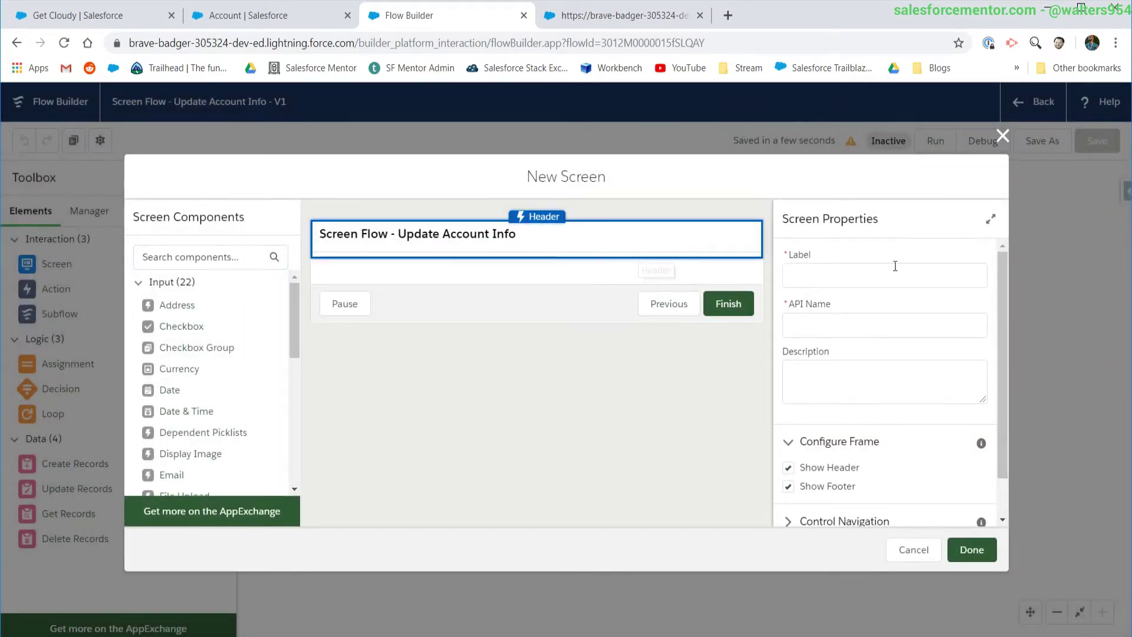
pyautogui.click(872, 272)
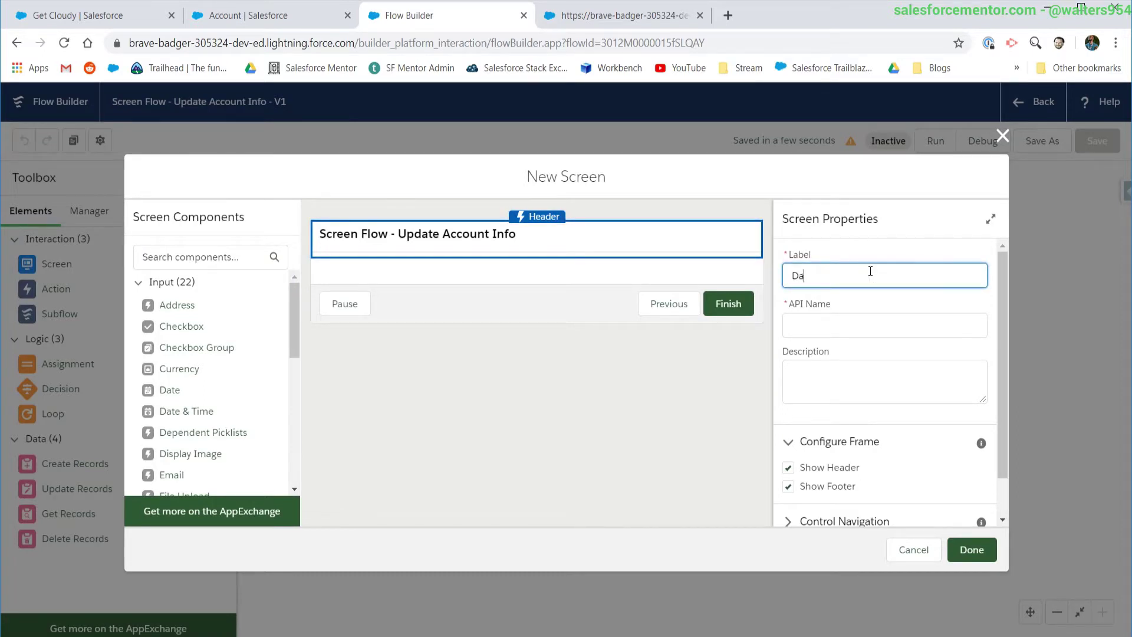
pyautogui.write('Data Check Screen')
pyautogui.click(829, 348)
pyautogui.scroll(-1, 828, 345)
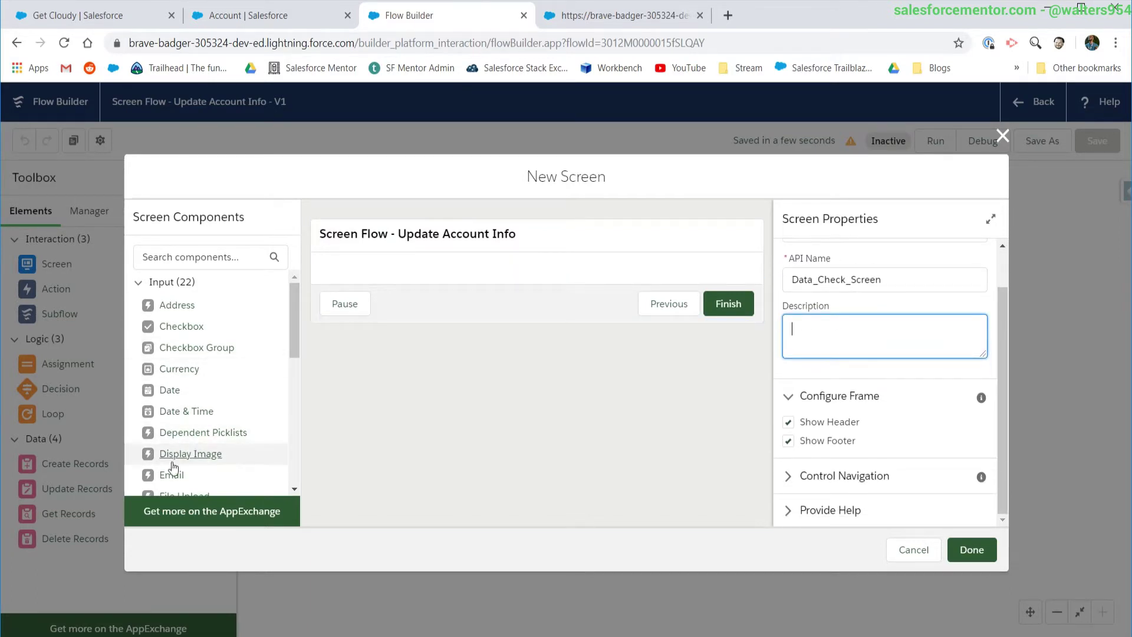
# Find the Display Text component, add it to the new screen and select it
pyautogui.scroll(-4, 165, 401)
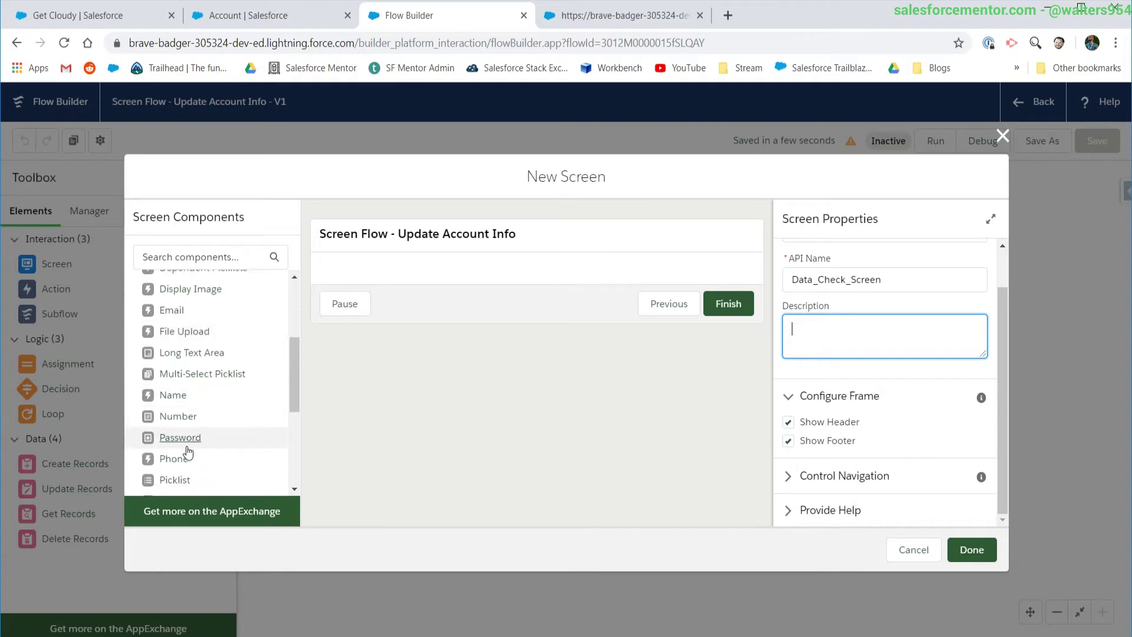
pyautogui.click(190, 259)
pyautogui.write('displ')
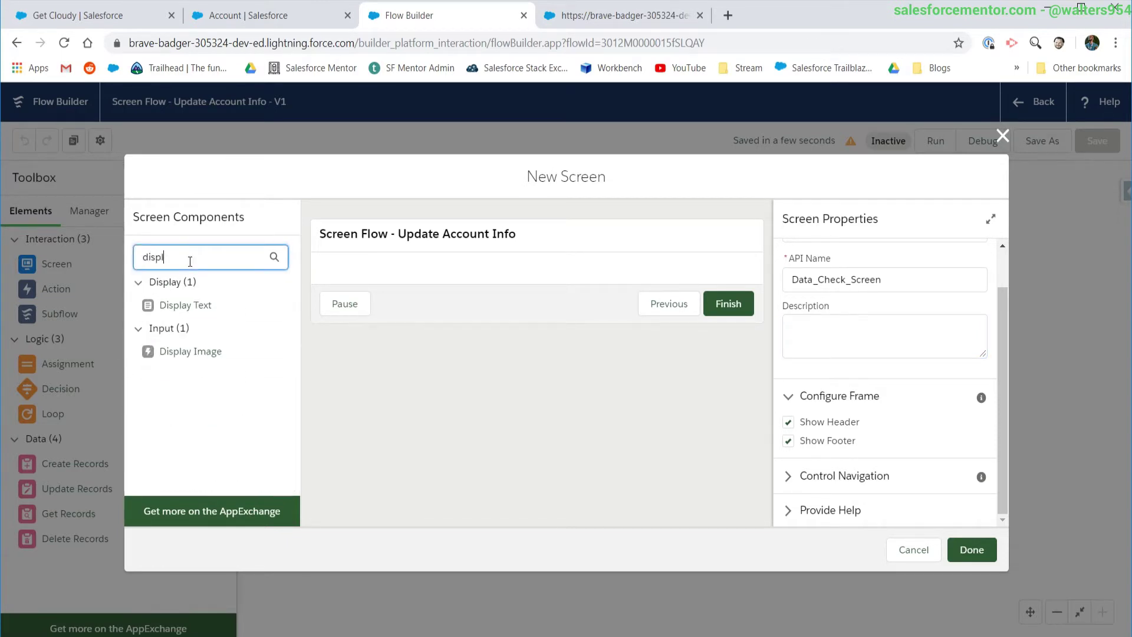
pyautogui.moveTo(180, 303); pyautogui.dragTo(406, 275)
pyautogui.click(603, 281)
# Try to insert the dpIndustry component as a merge field in the display text, clear it and reopen the resource choices
pyautogui.click(830, 331)
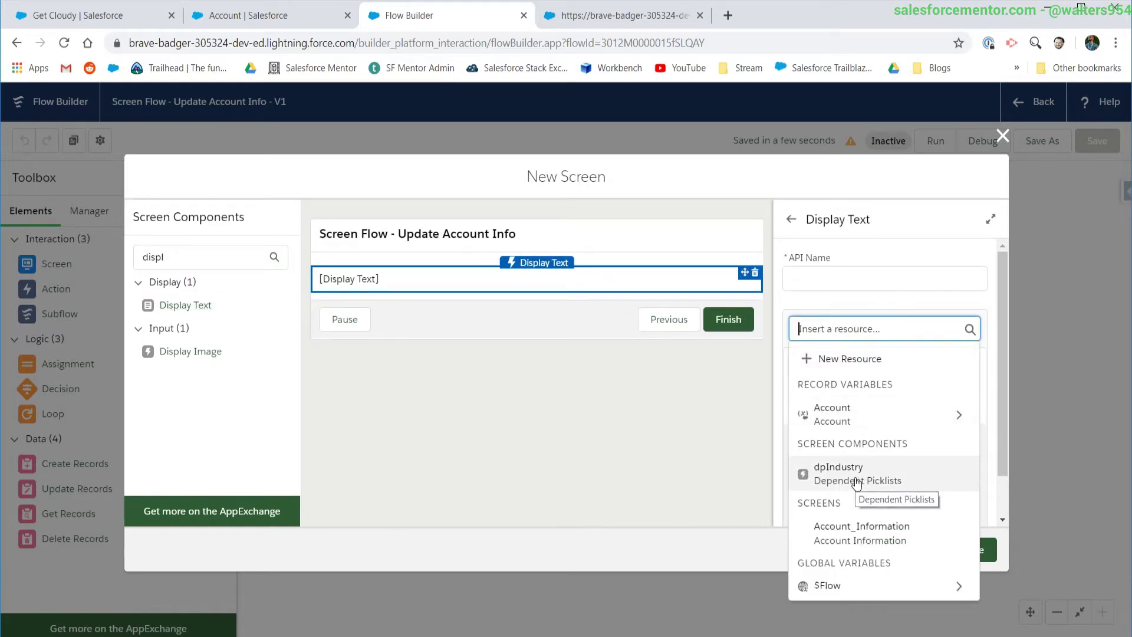
pyautogui.scroll(-1, 870, 475)
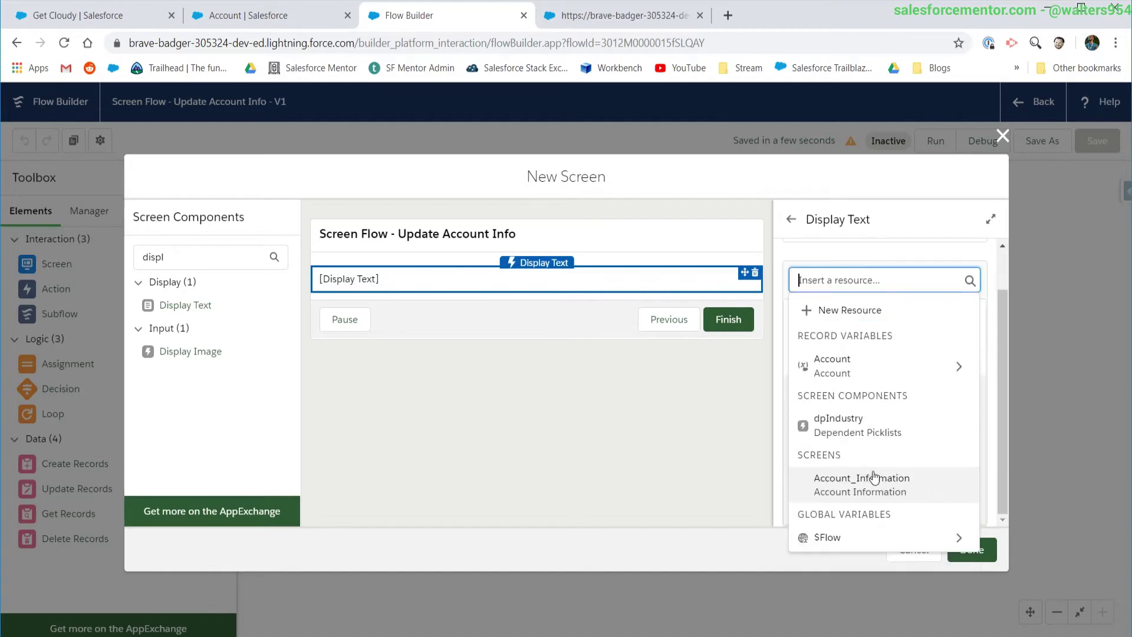
pyautogui.scroll(1, 870, 475)
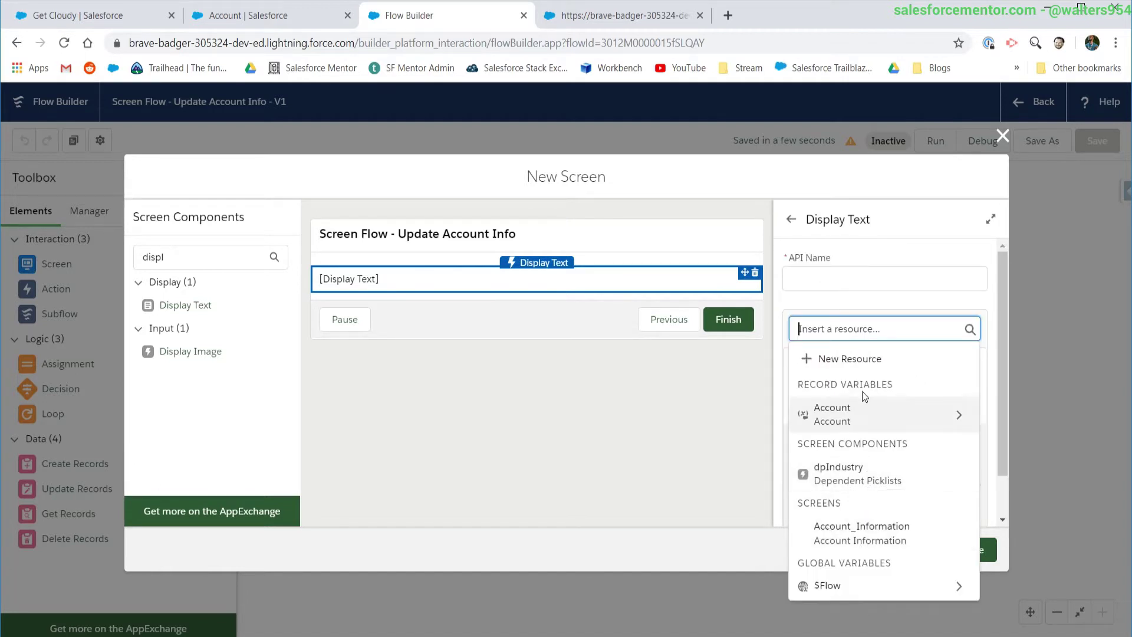
pyautogui.click(863, 473)
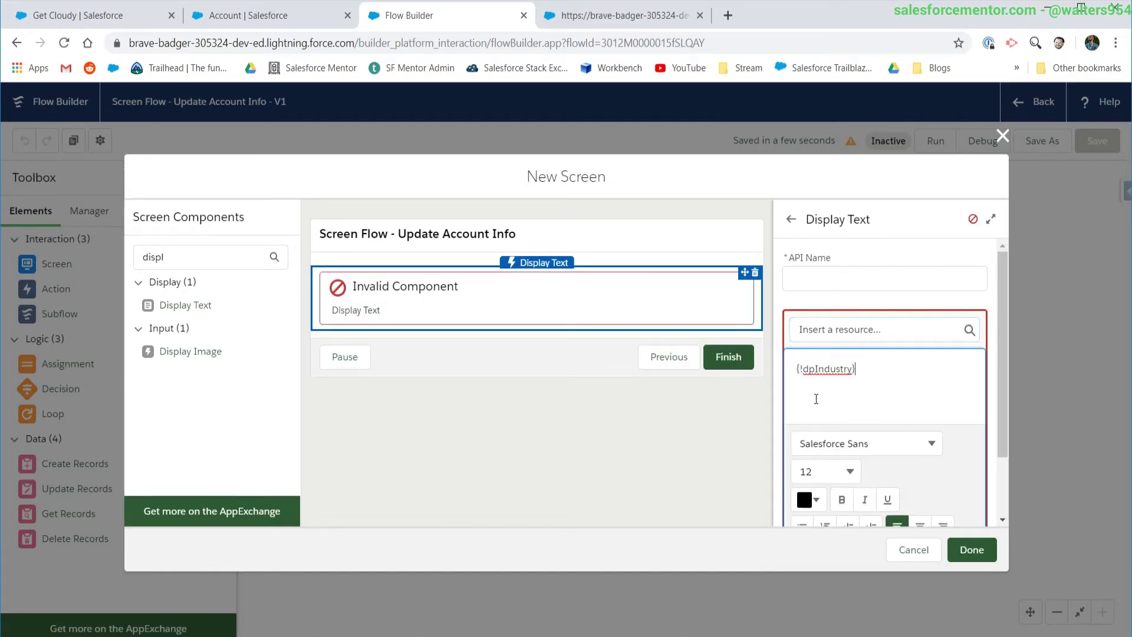
pyautogui.scroll(-2, 919, 341)
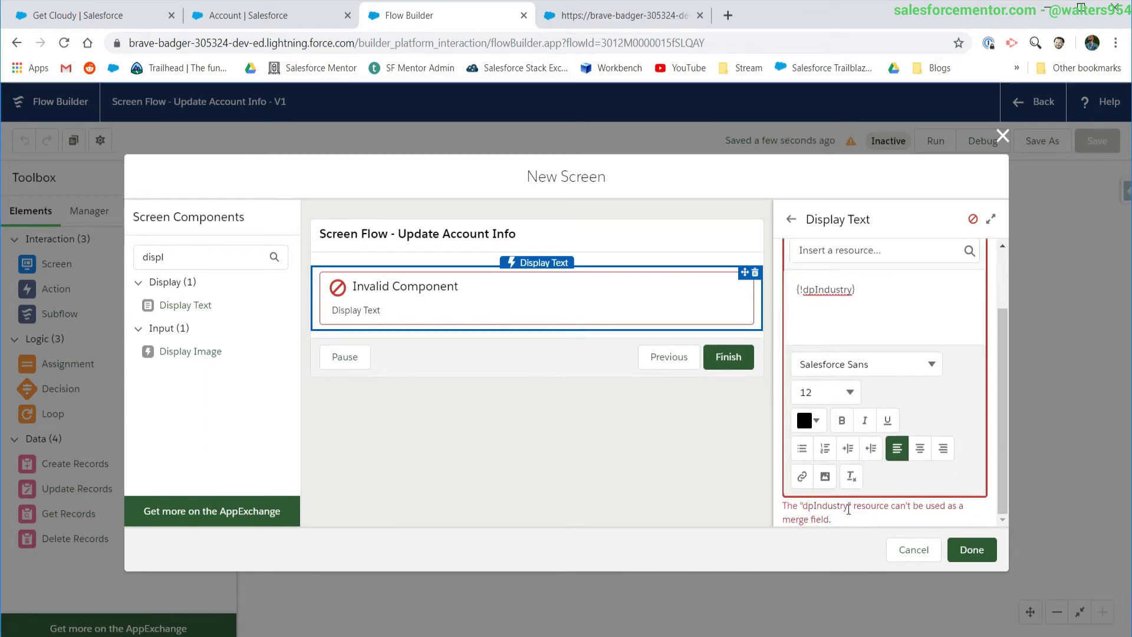
pyautogui.click(889, 512)
pyautogui.moveTo(901, 507); pyautogui.dragTo(941, 507)
pyautogui.scroll(3, 884, 413)
pyautogui.tripleClick(875, 370)
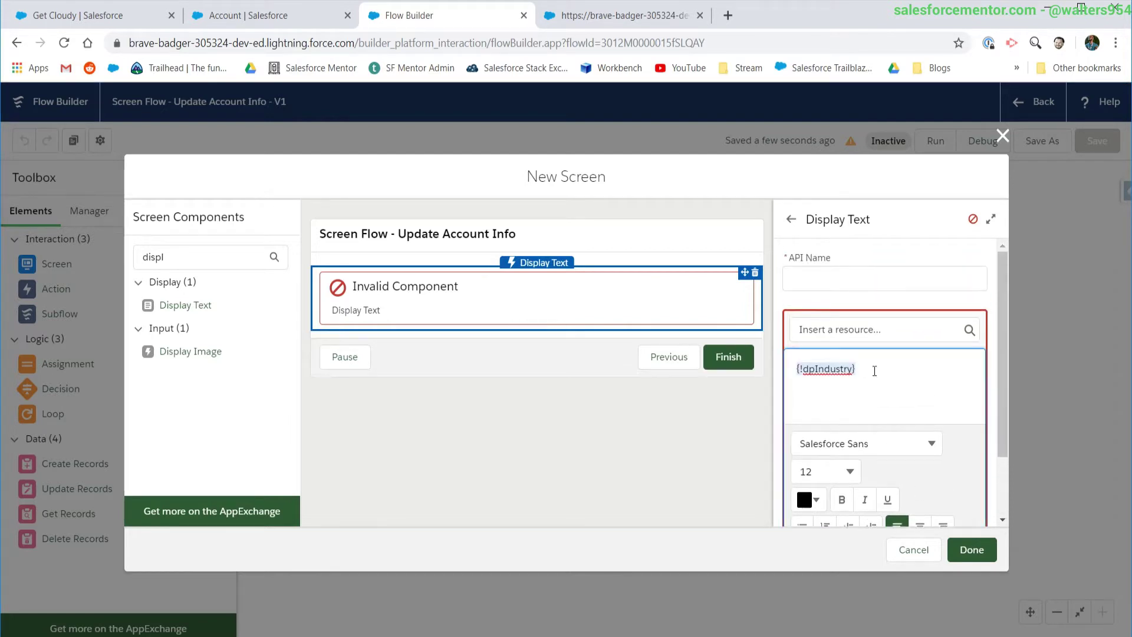
pyautogui.press('BackSpace')
pyautogui.click(878, 328)
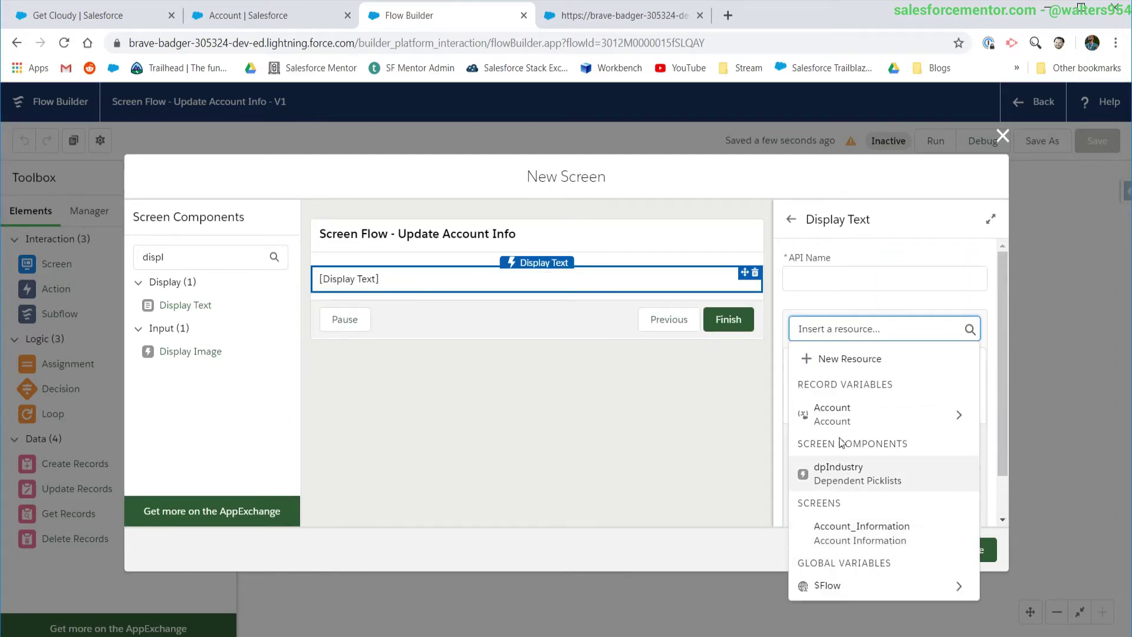
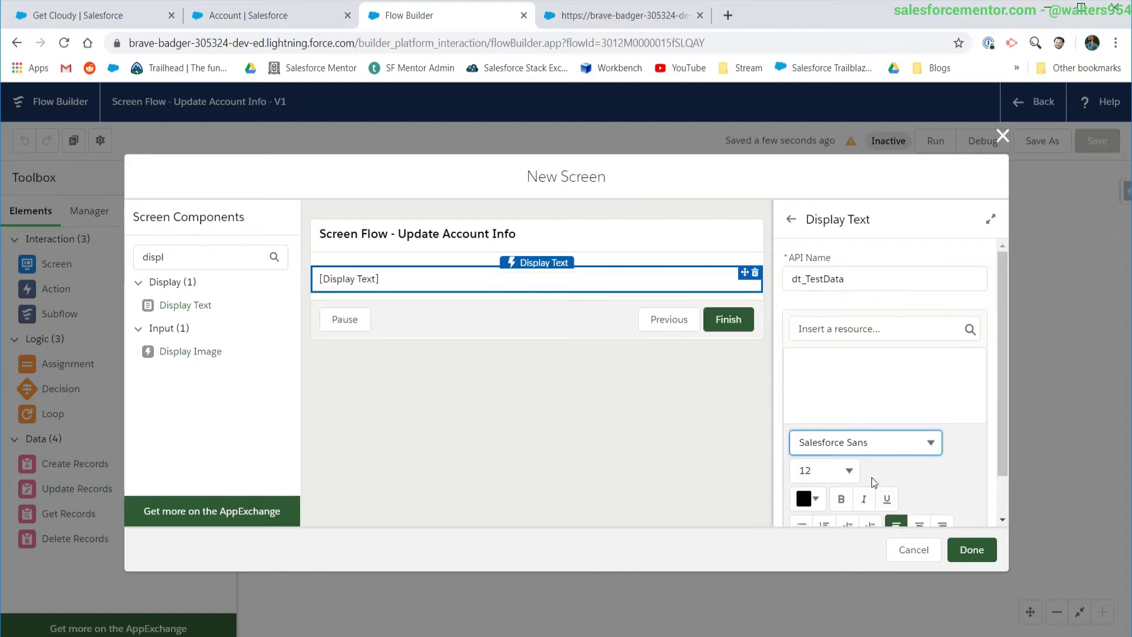
# Relabel the new screen scrn_DisplayText, clear its old API name and finish configuring it
pyautogui.click(737, 236)
pyautogui.click(835, 275)
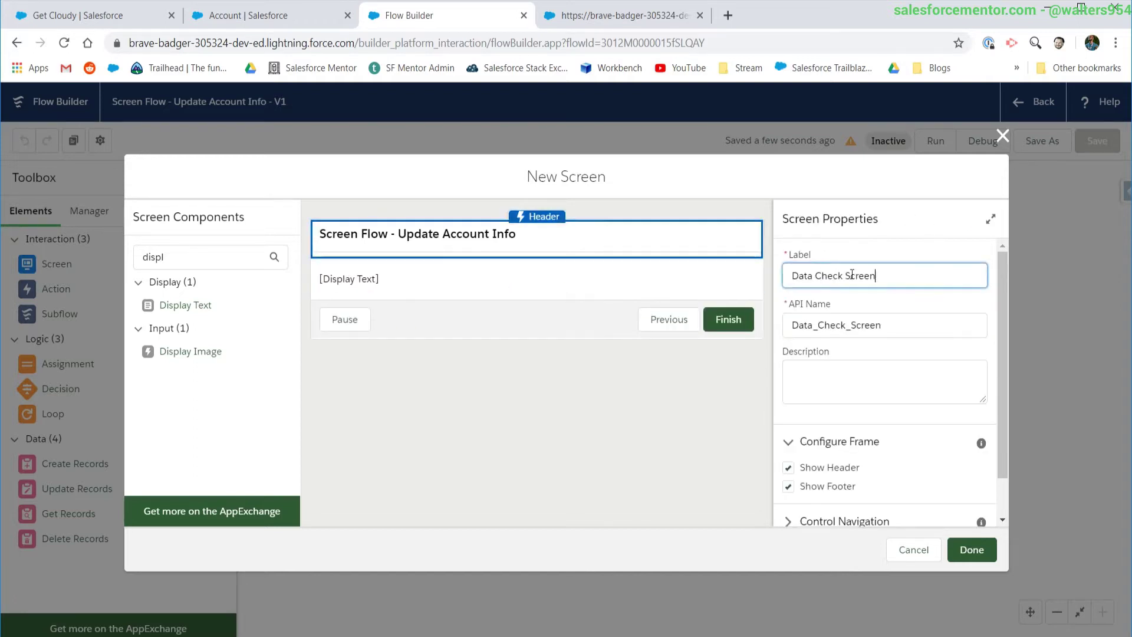
pyautogui.hotkey('ctrl', 'a')
pyautogui.write('sc')
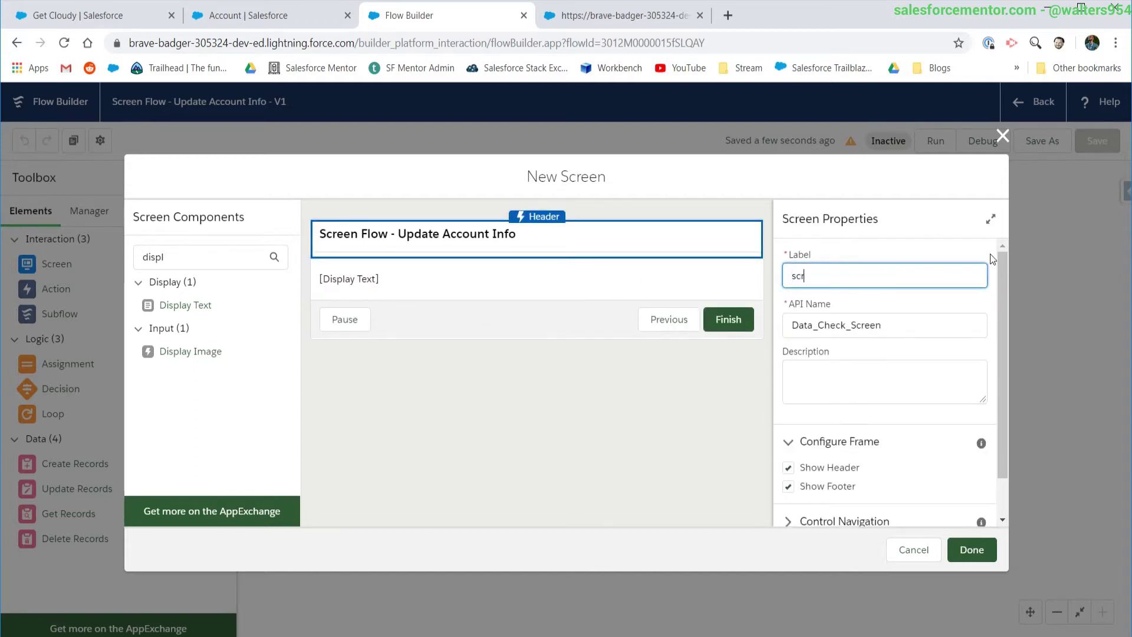
pyautogui.press('BackSpace')
pyautogui.press('BackSpace')
pyautogui.write('scrn_DisplayText')
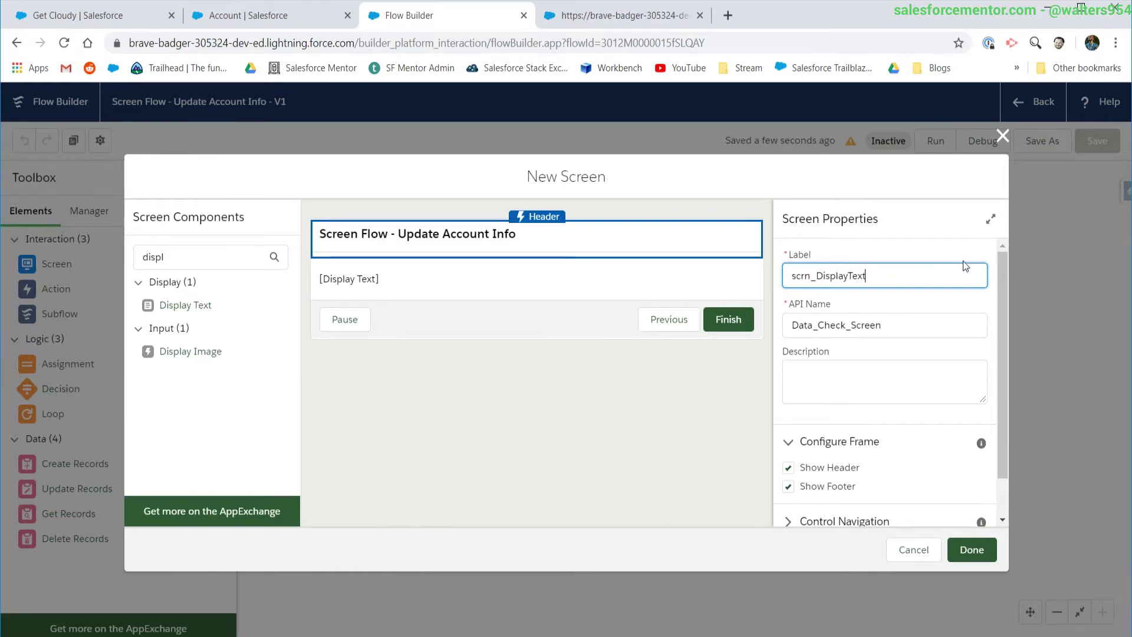
pyautogui.doubleClick(826, 325)
pyautogui.press('BackSpace')
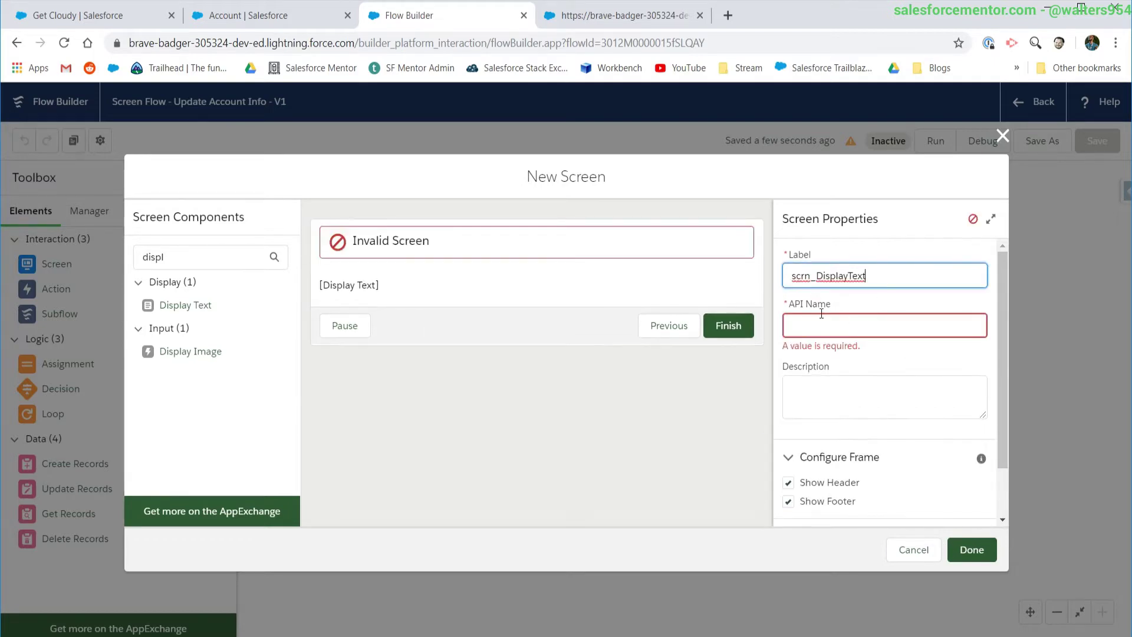
pyautogui.click(821, 319)
pyautogui.click(971, 549)
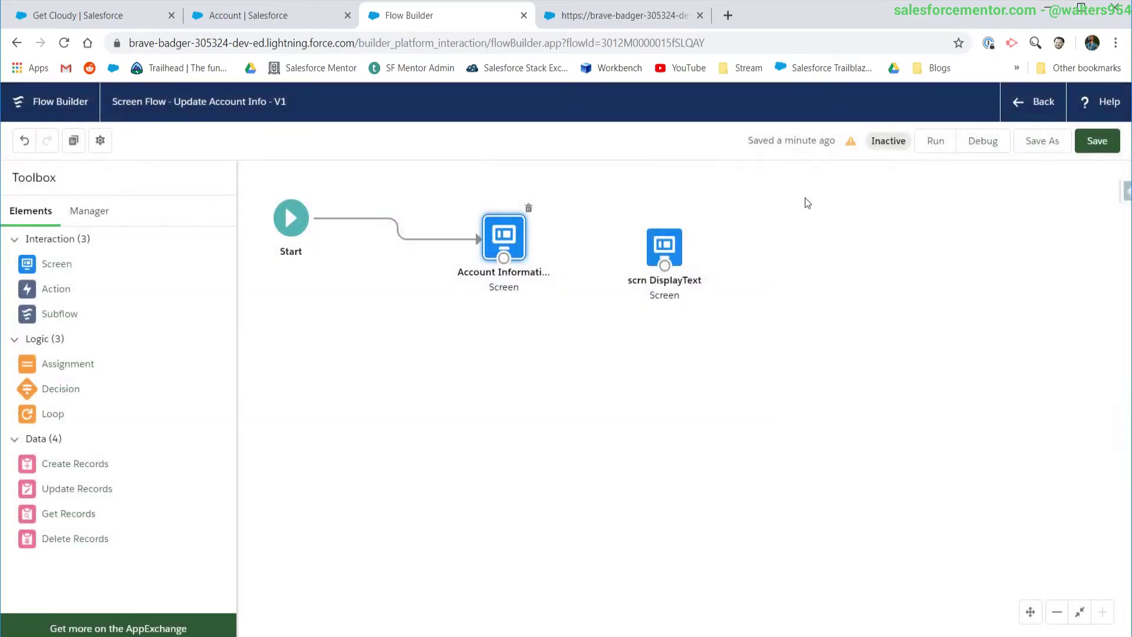
# Connect Account Information to the scrn_DisplayText screen and open the Dependent Picklists component on Account Information for editing
pyautogui.moveTo(504, 258); pyautogui.dragTo(738, 243)
pyautogui.doubleClick(510, 248)
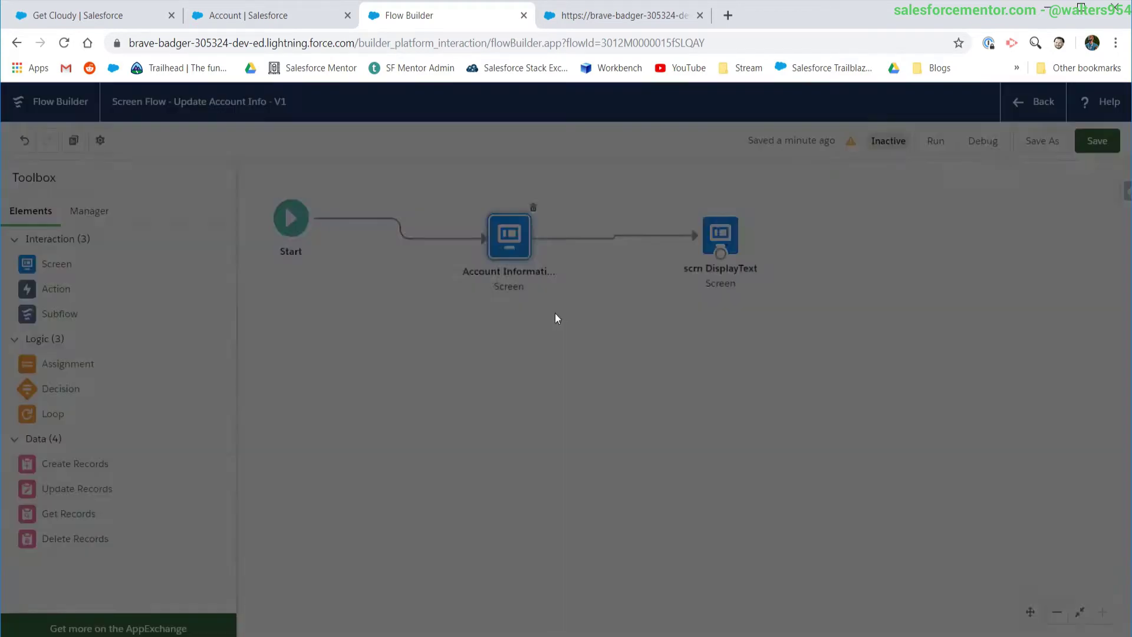
pyautogui.click(472, 292)
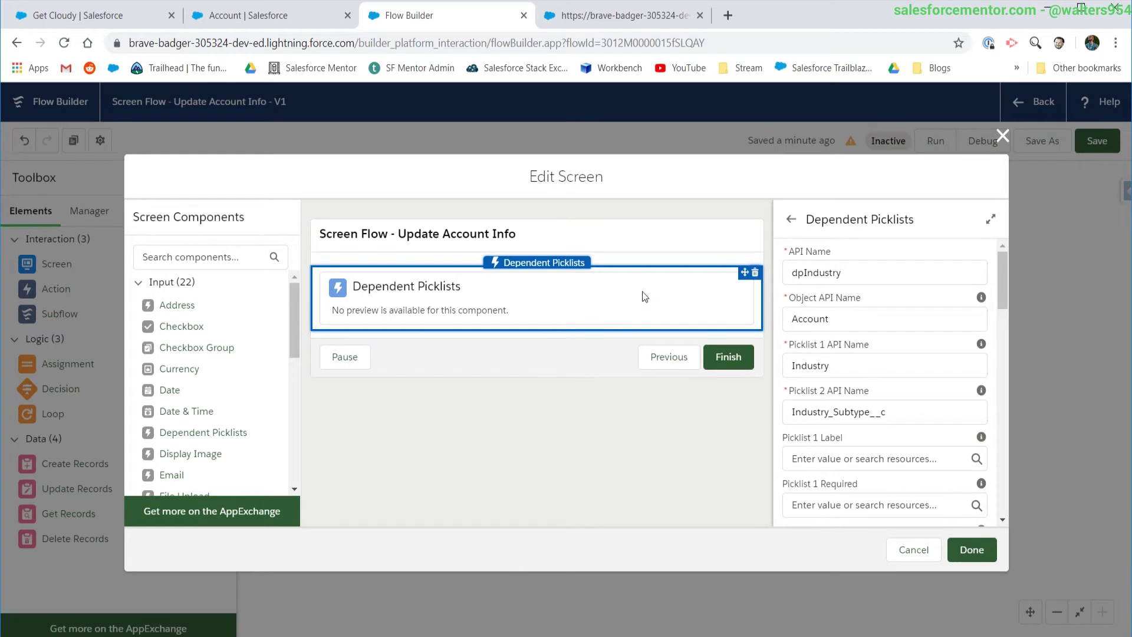
# Start a new resource of type Variable for the component's Picklist 1 Value
pyautogui.scroll(-1, 823, 322)
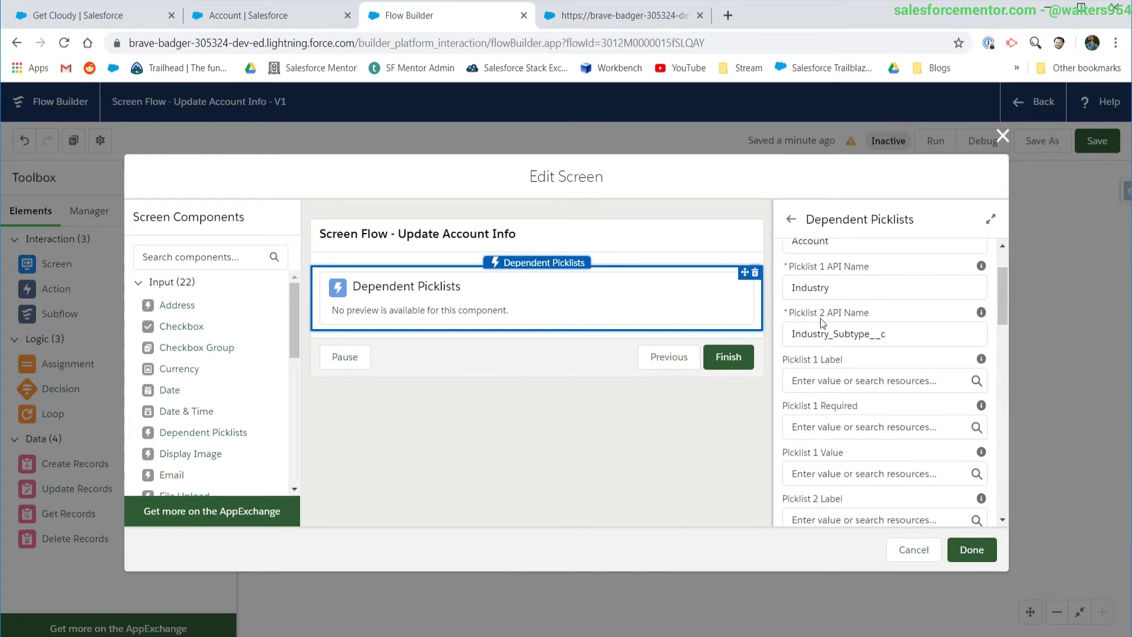
pyautogui.scroll(-1, 823, 323)
pyautogui.scroll(-1, 861, 329)
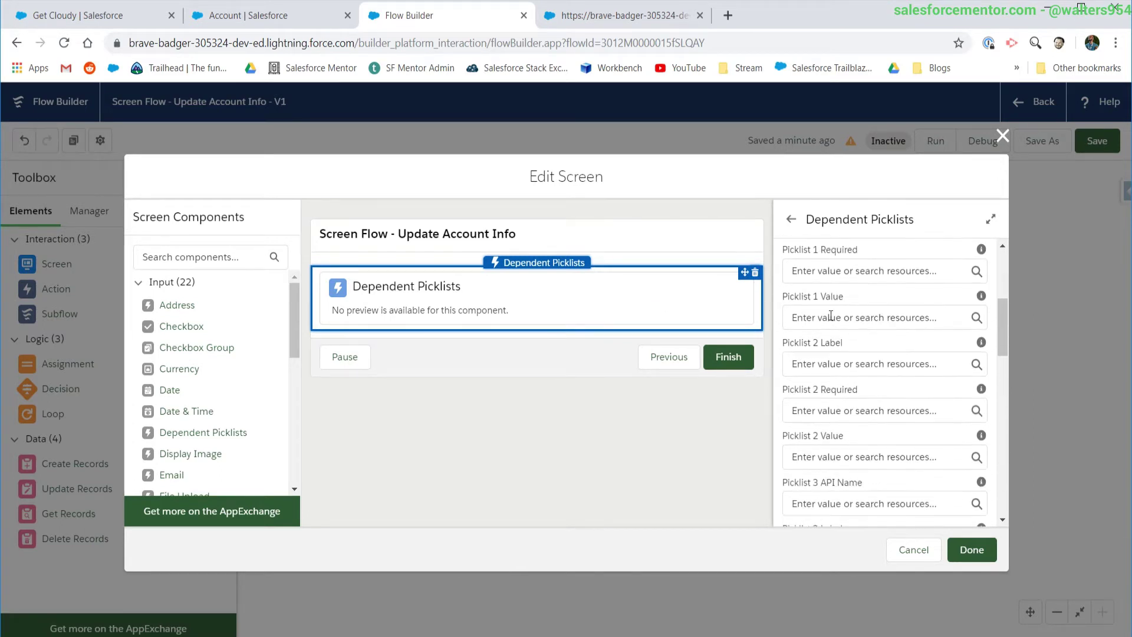
pyautogui.click(830, 317)
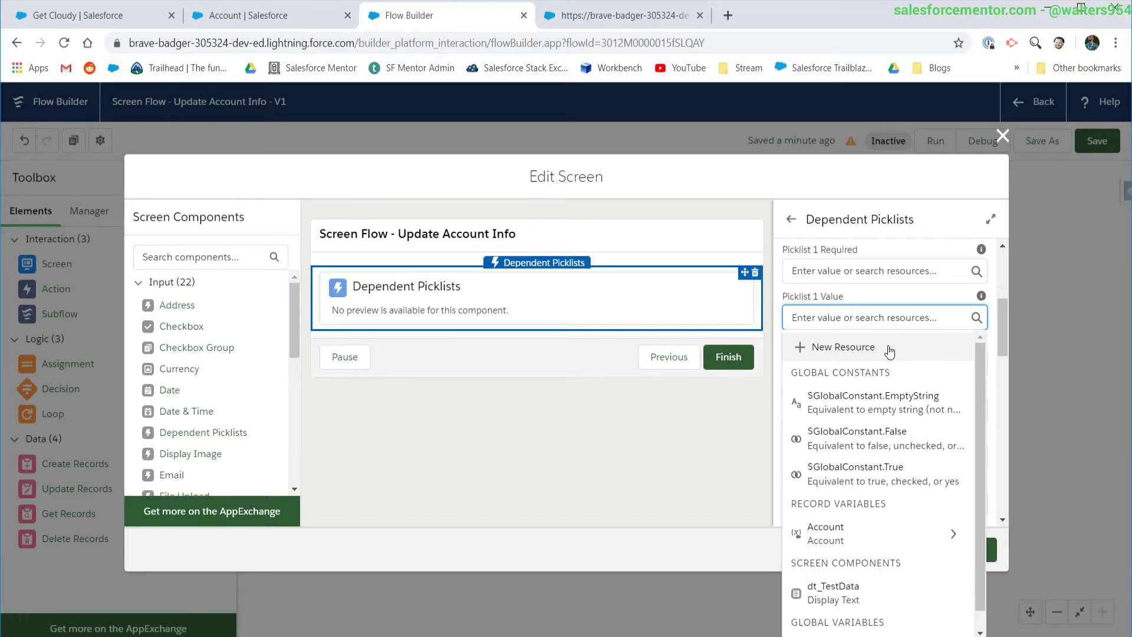
pyautogui.click(888, 349)
pyautogui.click(225, 313)
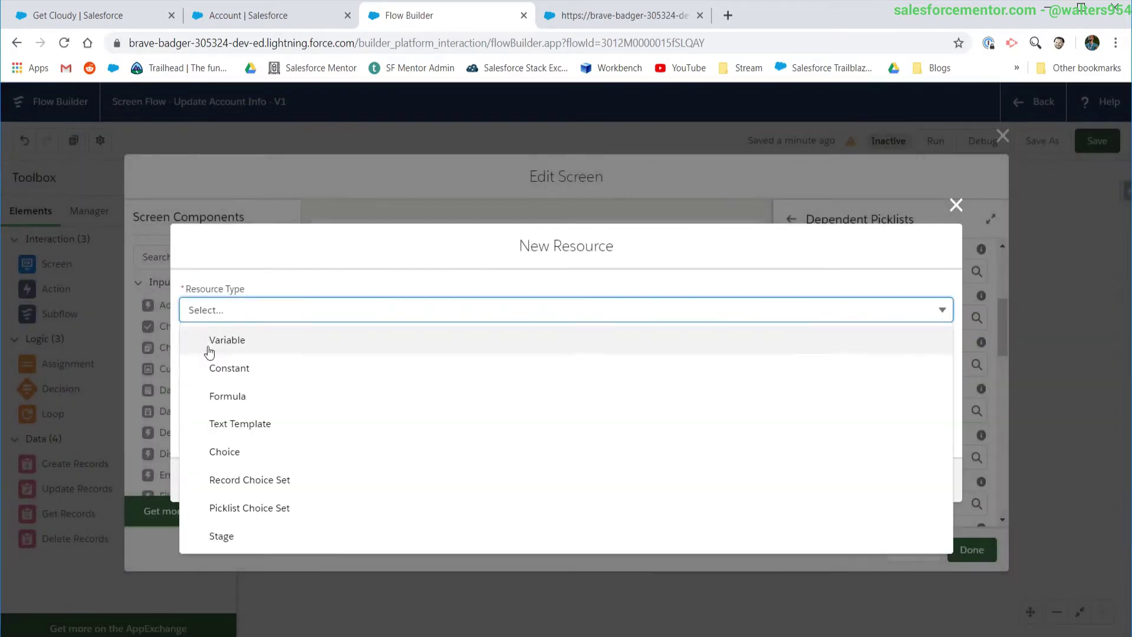
pyautogui.click(211, 349)
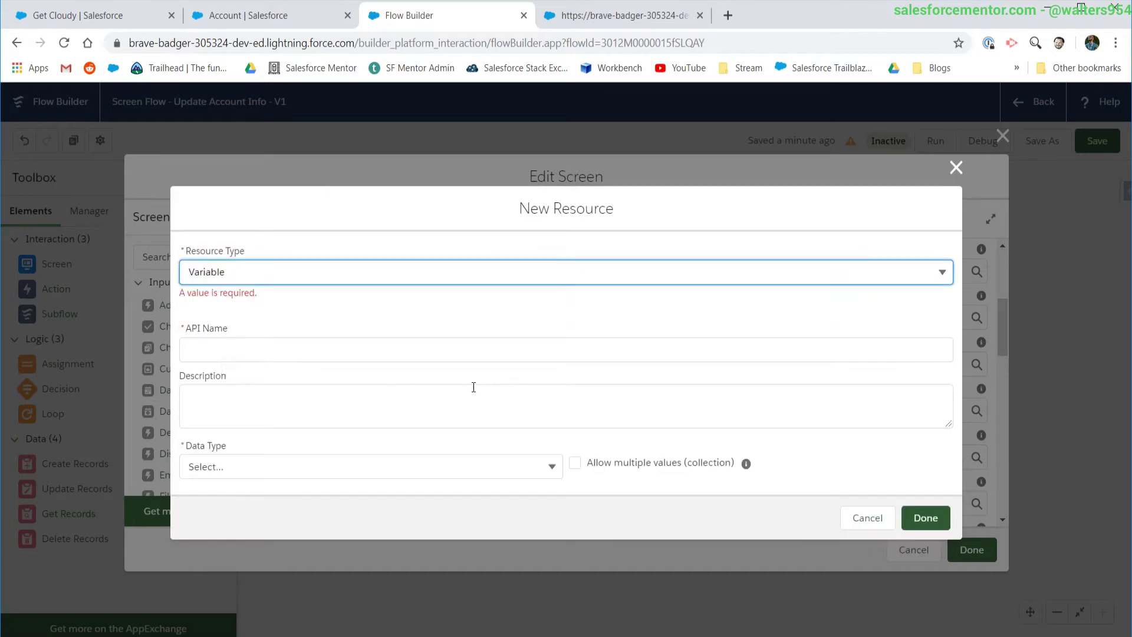
# Create the variable resource with API name textIndustry and data type Text
pyautogui.click(273, 356)
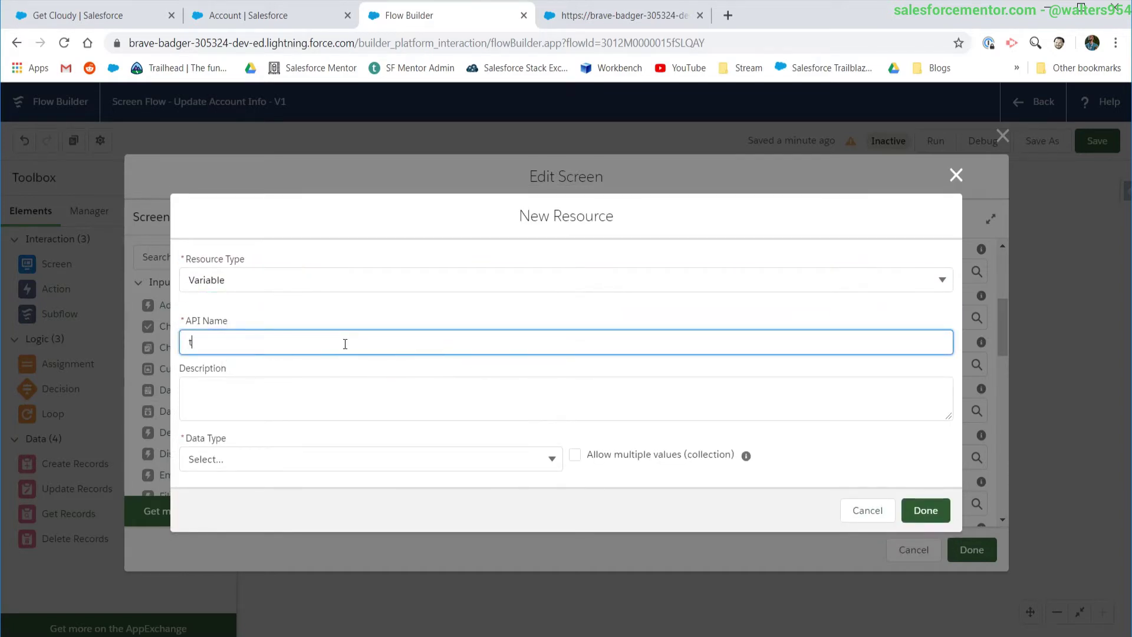
pyautogui.write('textControlling')
pyautogui.press('BackSpace')
pyautogui.press('BackSpace')
pyautogui.press('BackSpace')
pyautogui.press('BackSpace')
pyautogui.press('BackSpace')
pyautogui.press('BackSpace')
pyautogui.press('BackSpace')
pyautogui.click(280, 454)
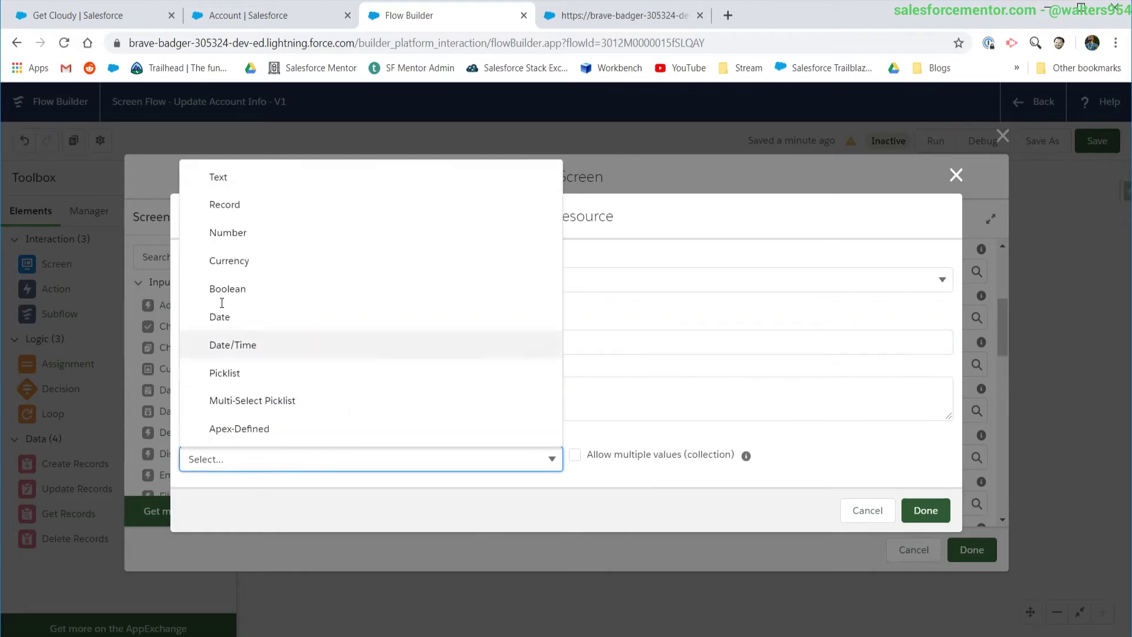
pyautogui.click(233, 179)
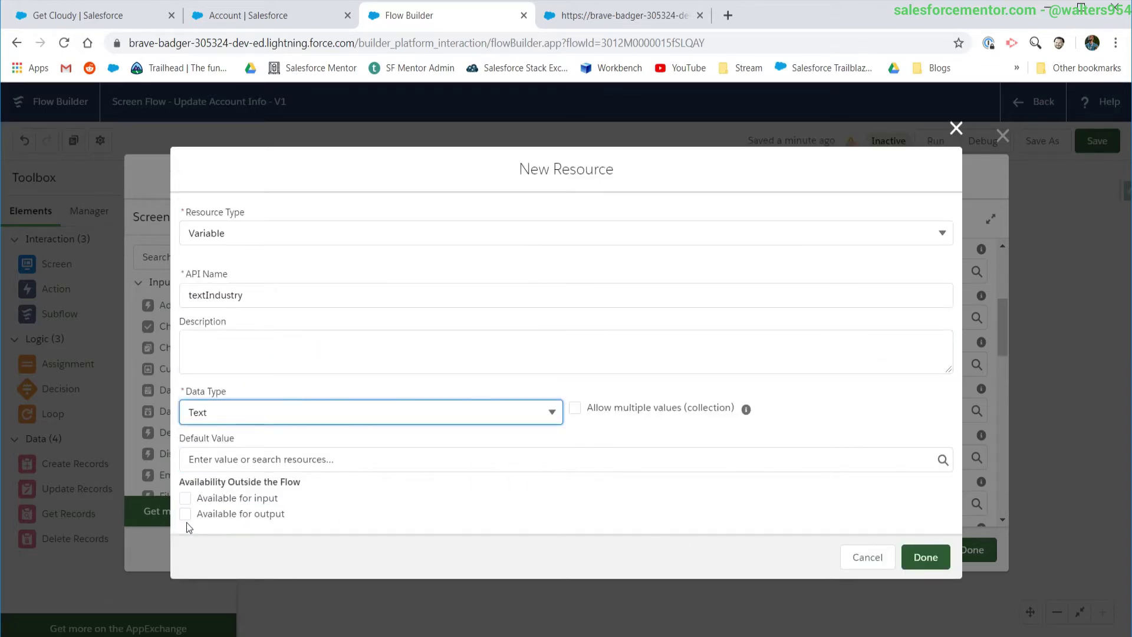
pyautogui.click(924, 557)
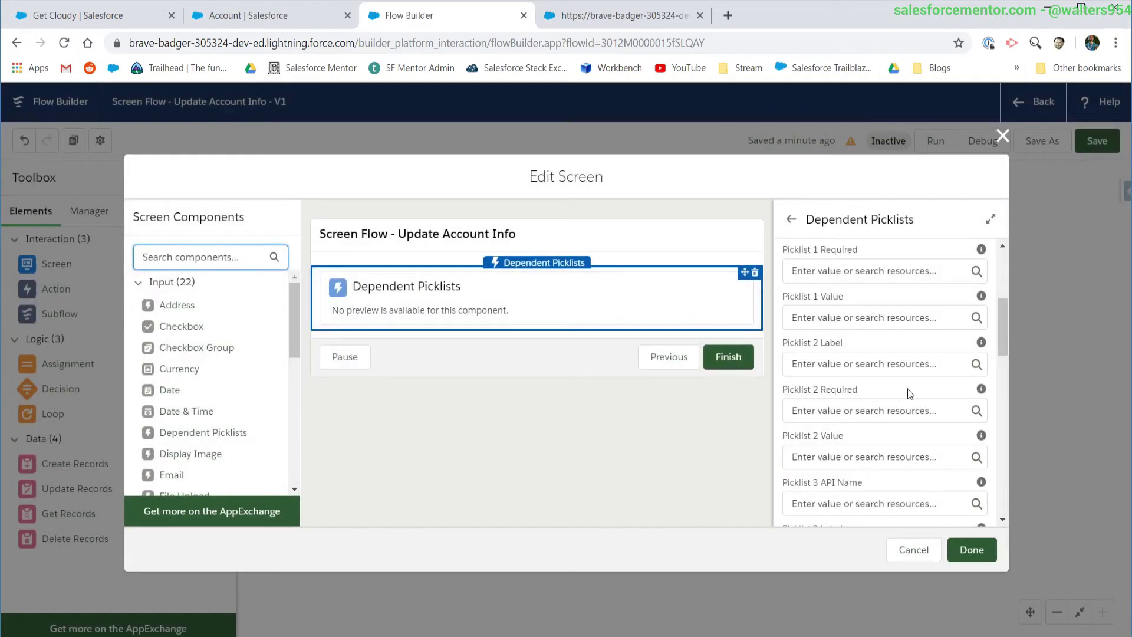
# Assign the textIndustry variable to Picklist 1 Value of the Dependent Picklists component
pyautogui.scroll(2, 856, 302)
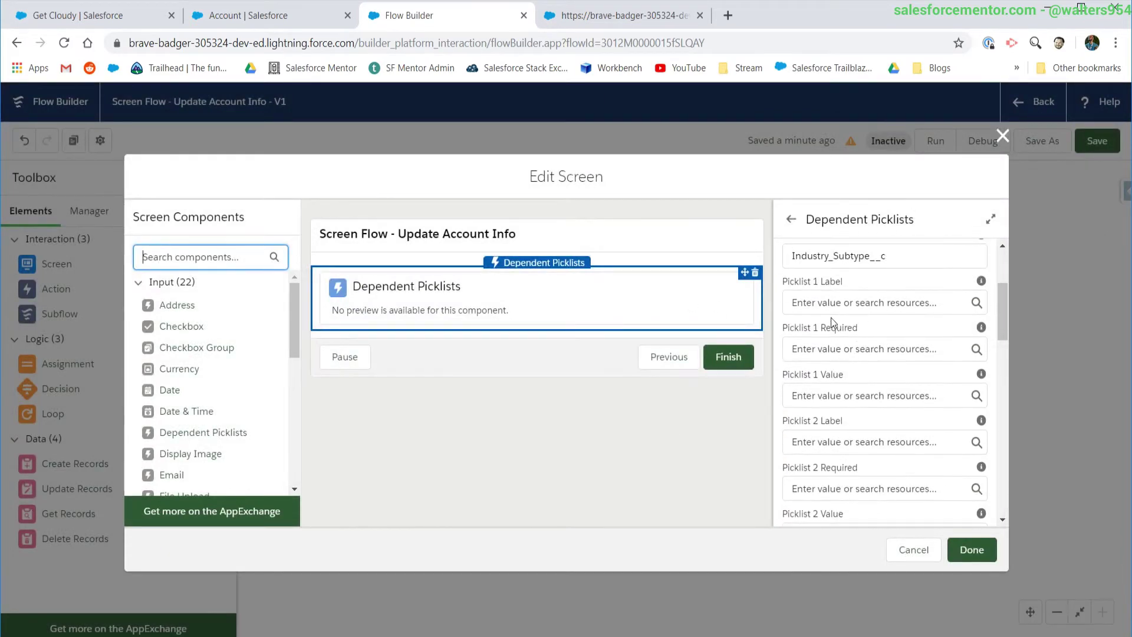
pyautogui.click(839, 406)
pyautogui.scroll(-5, 845, 378)
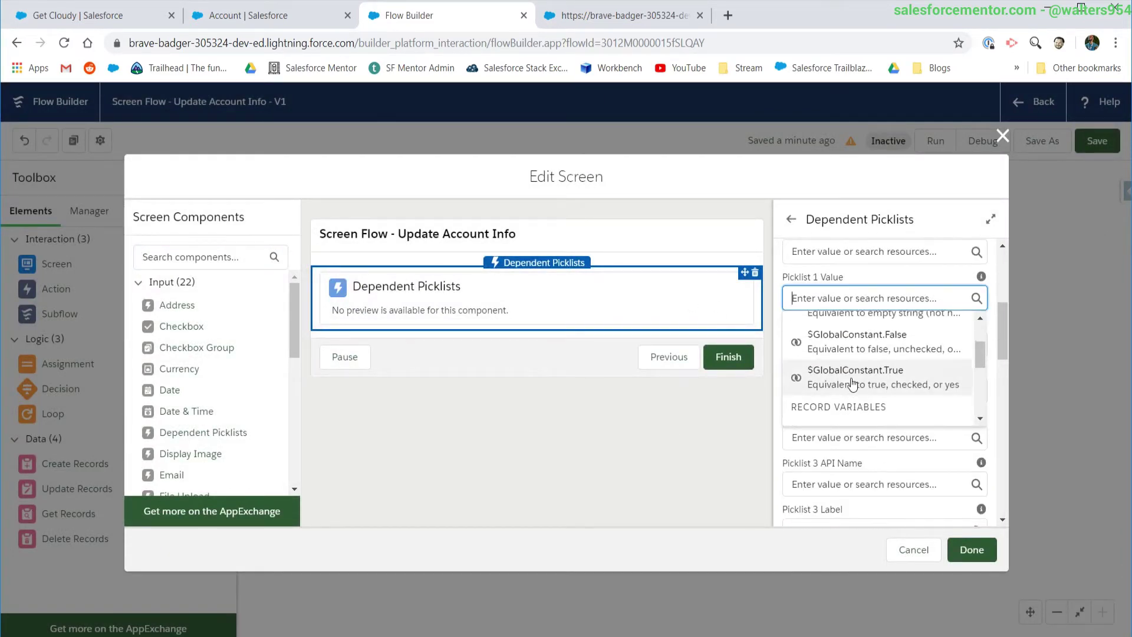
pyautogui.scroll(2, 845, 368)
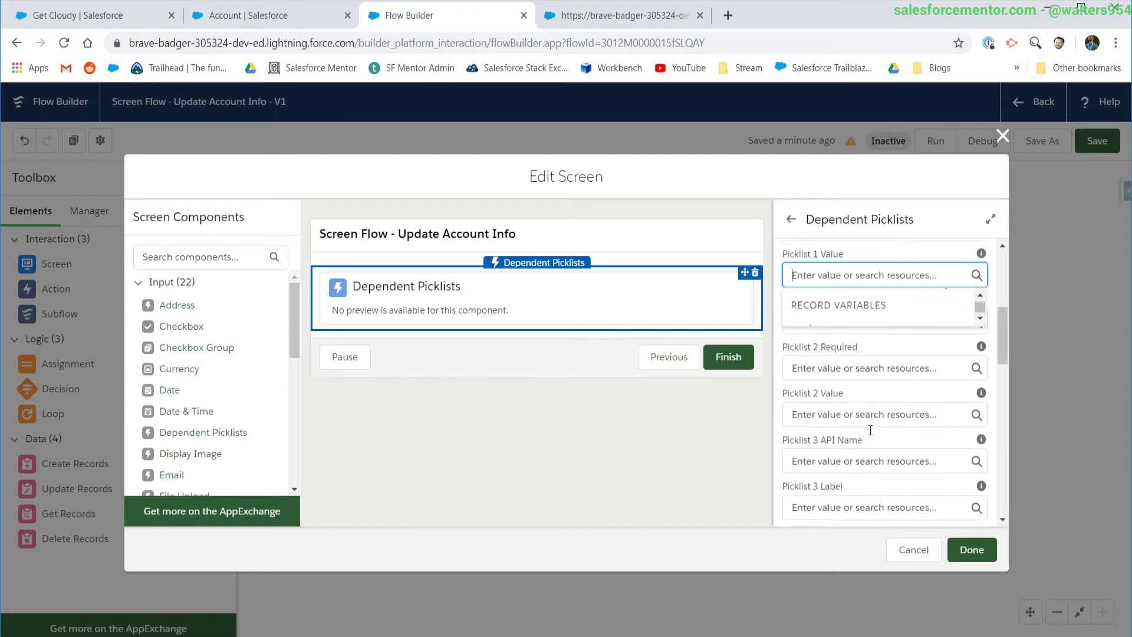
pyautogui.click(980, 322)
pyautogui.click(980, 322)
pyautogui.click(980, 298)
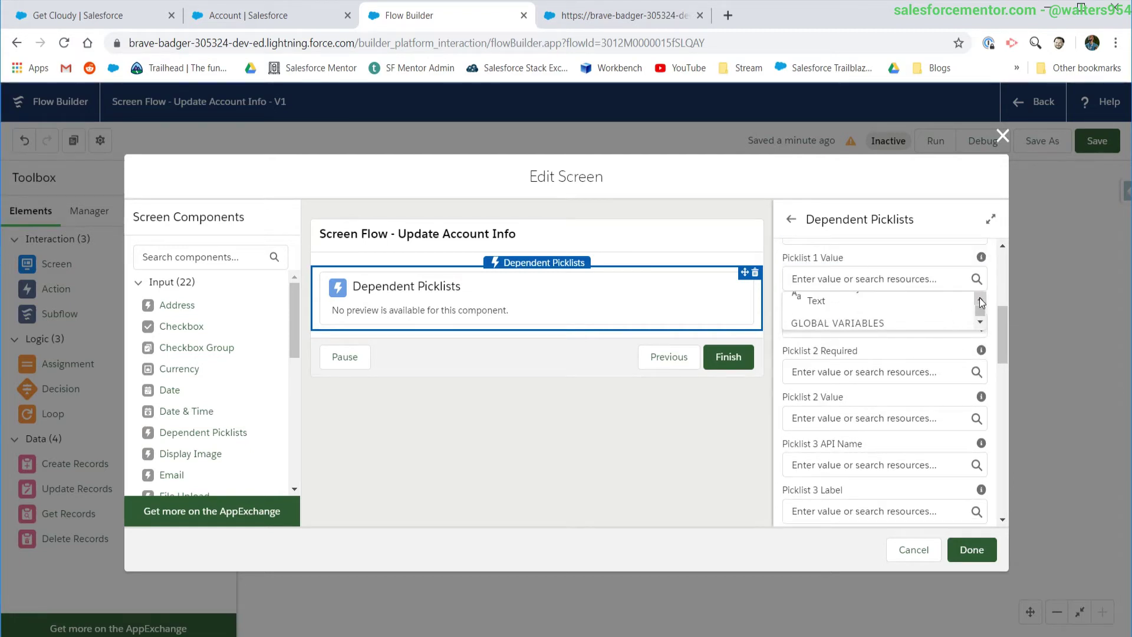
pyautogui.click(980, 298)
pyautogui.moveTo(981, 302); pyautogui.dragTo(984, 377)
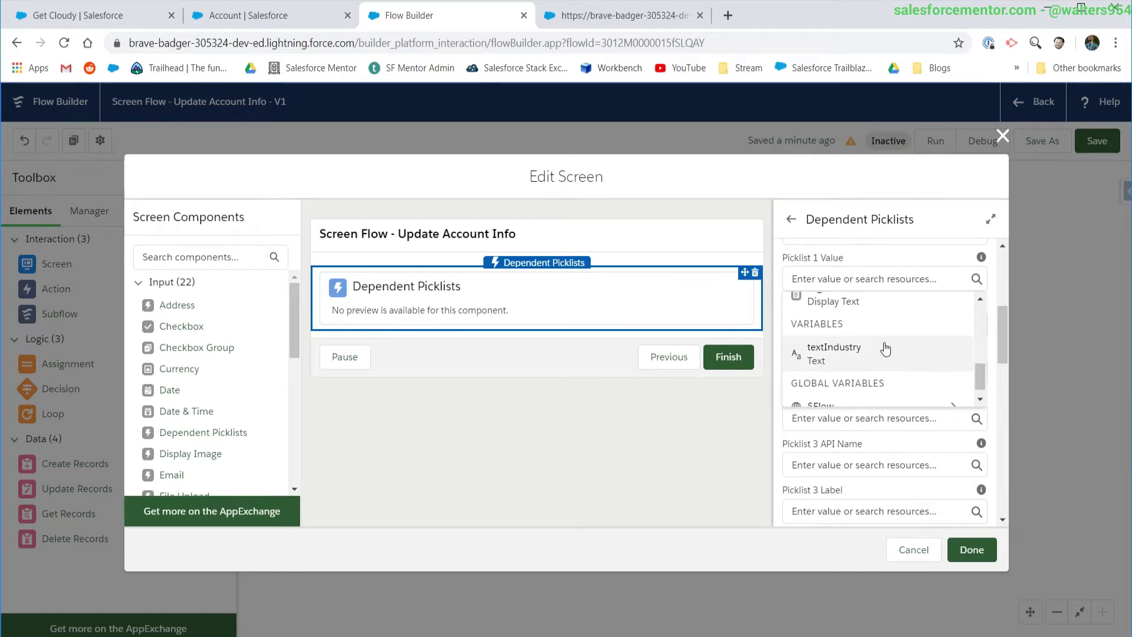
pyautogui.click(841, 359)
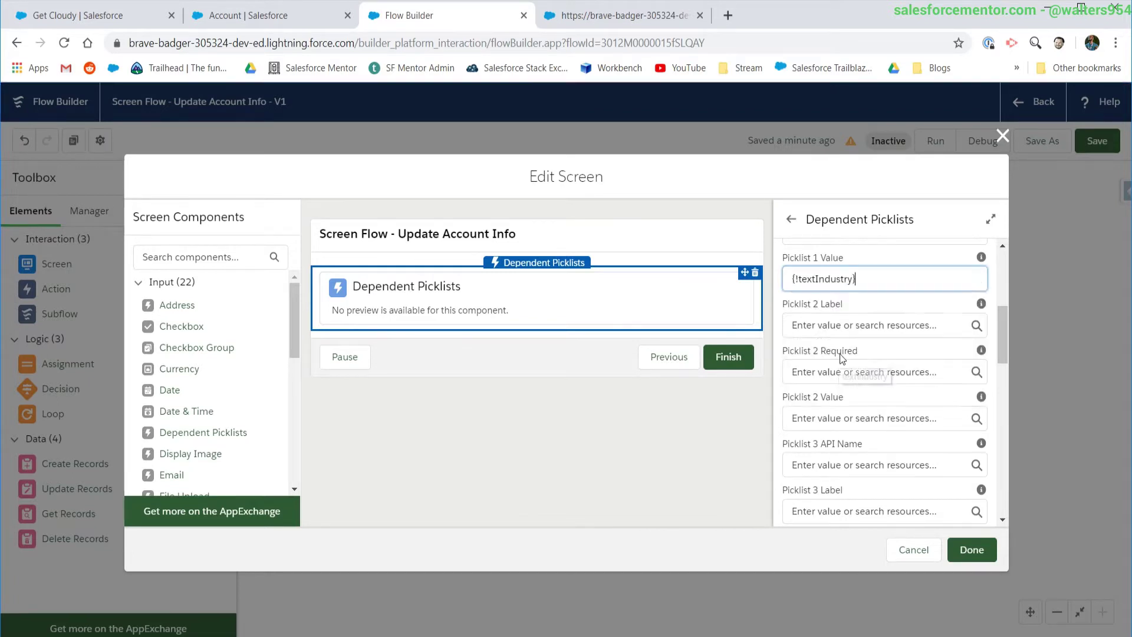
pyautogui.click(825, 373)
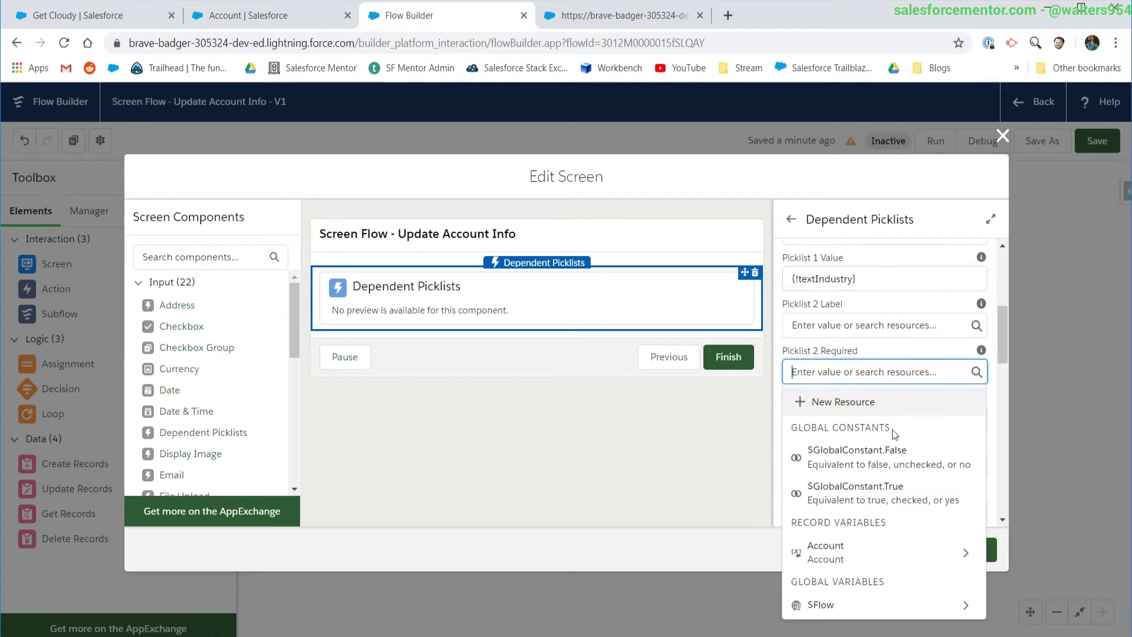
pyautogui.click(846, 345)
pyautogui.click(846, 328)
pyautogui.click(770, 412)
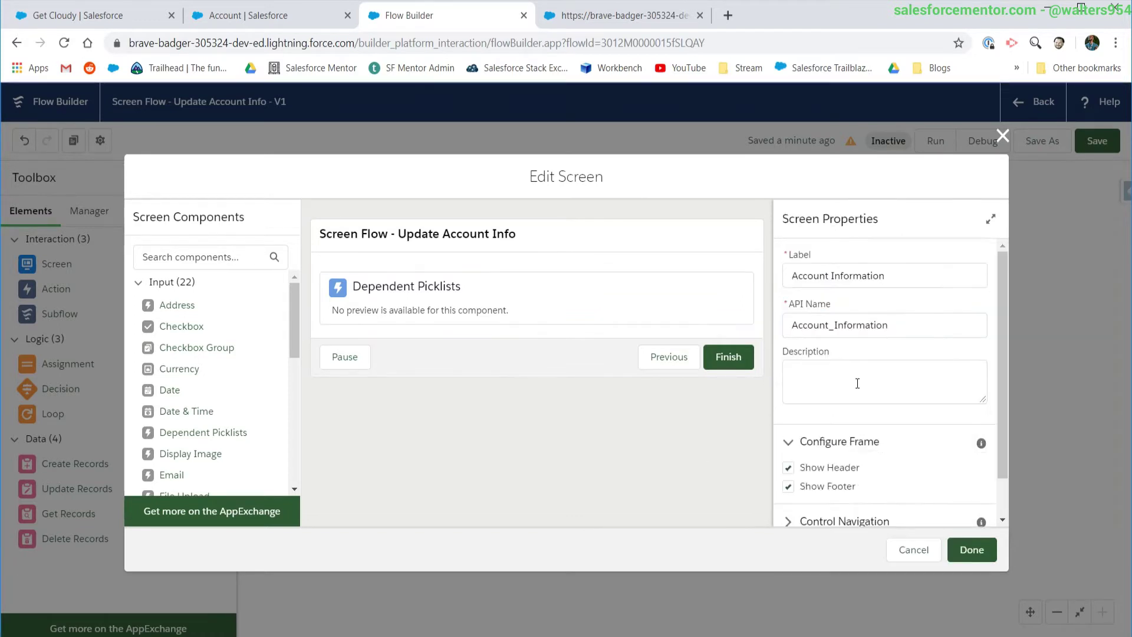
# Reopen the Dependent Picklists component and create a Text variable named textSubIndustry from its Picklist 2 Value
pyautogui.click(548, 310)
pyautogui.scroll(-4, 902, 388)
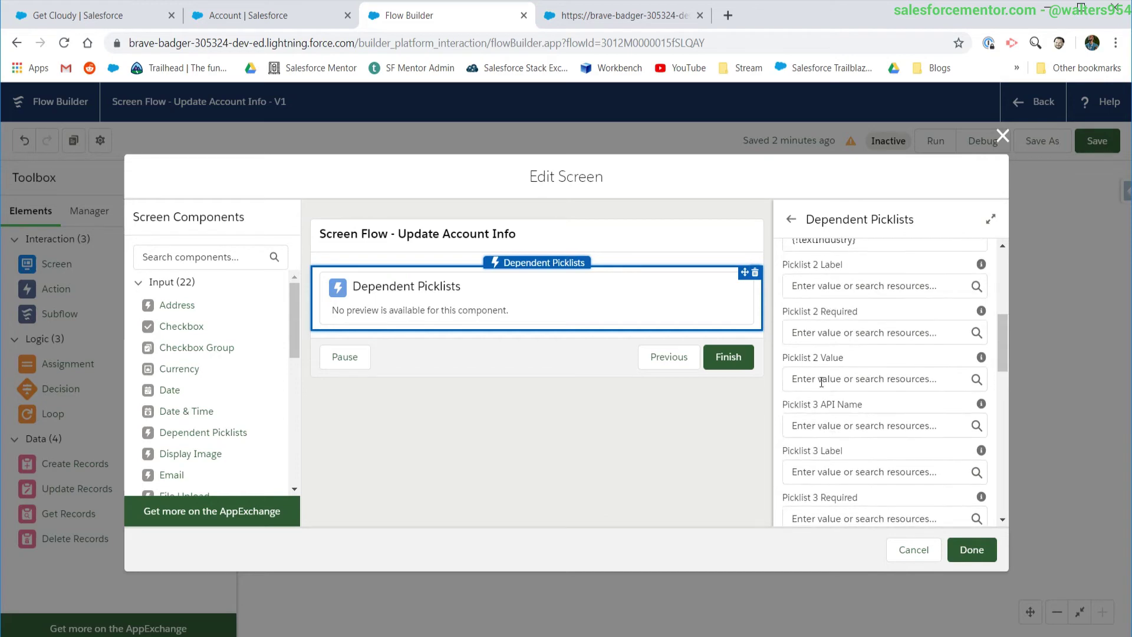
pyautogui.click(821, 380)
pyautogui.click(854, 404)
pyautogui.click(416, 310)
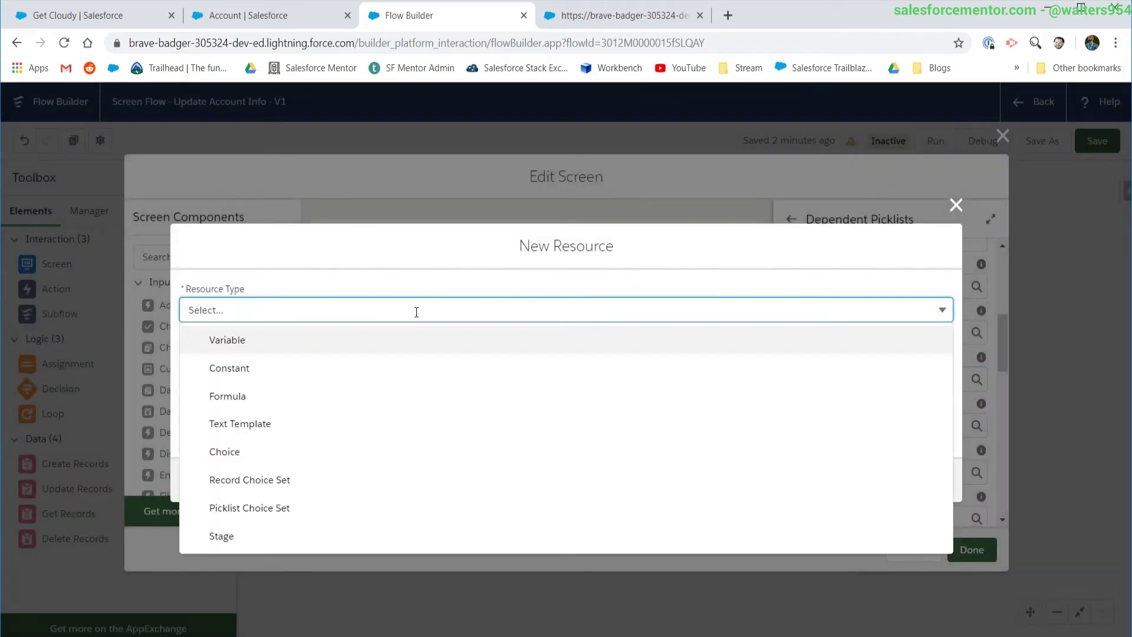
pyautogui.click(289, 339)
pyautogui.click(277, 346)
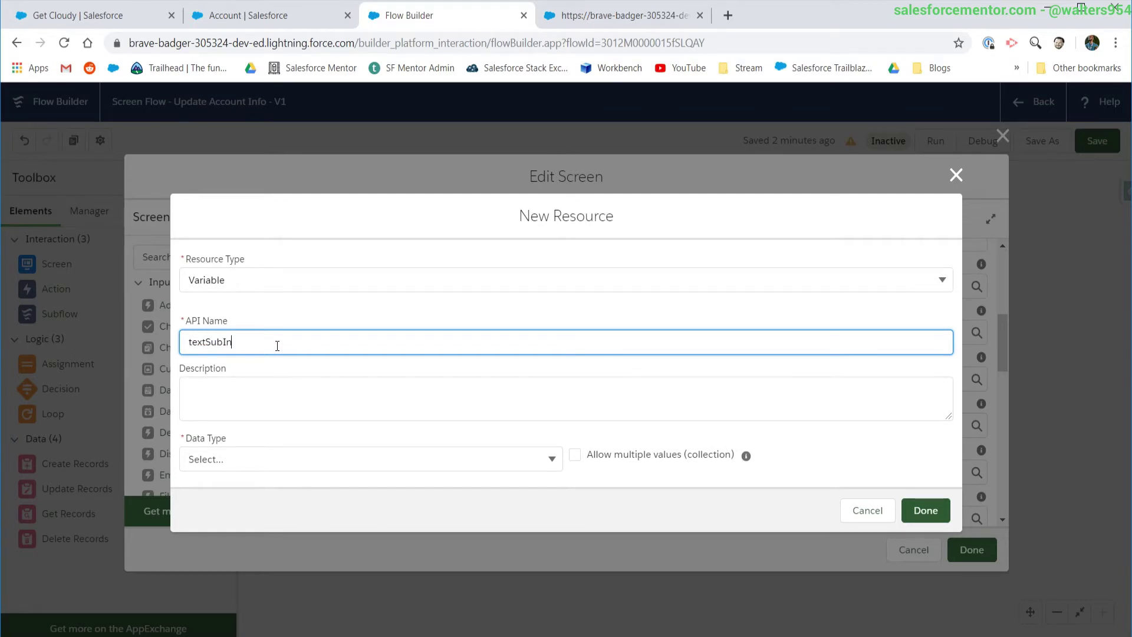
pyautogui.click(242, 463)
pyautogui.click(248, 175)
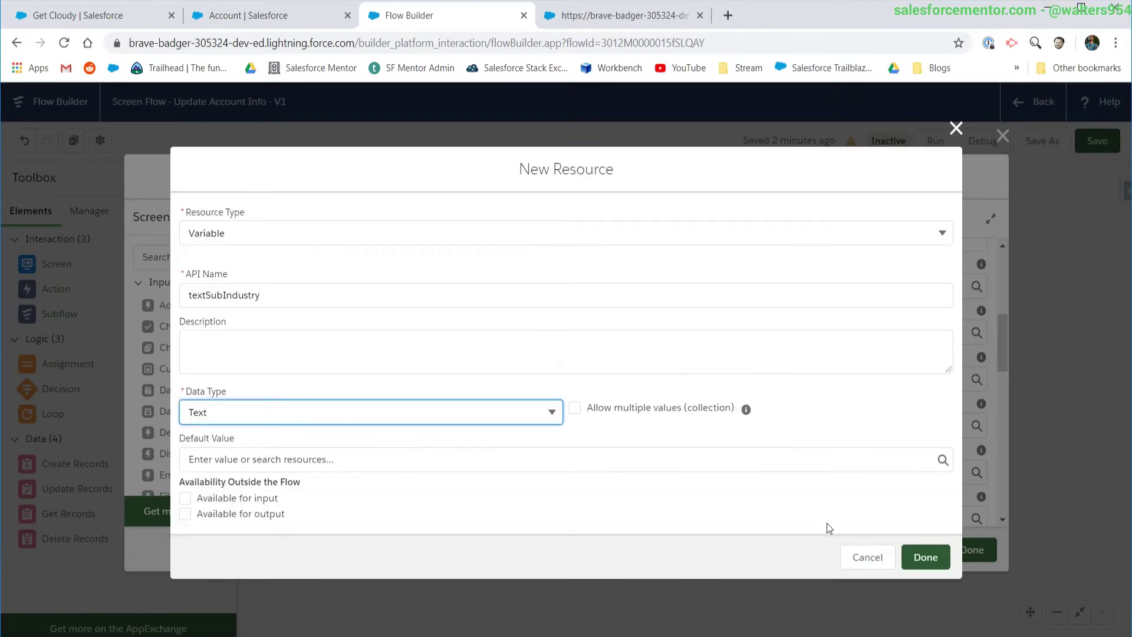
pyautogui.click(925, 556)
# Assign the textSubIndustry variable to Picklist 2 Value and finish editing the Account Information screen
pyautogui.click(837, 379)
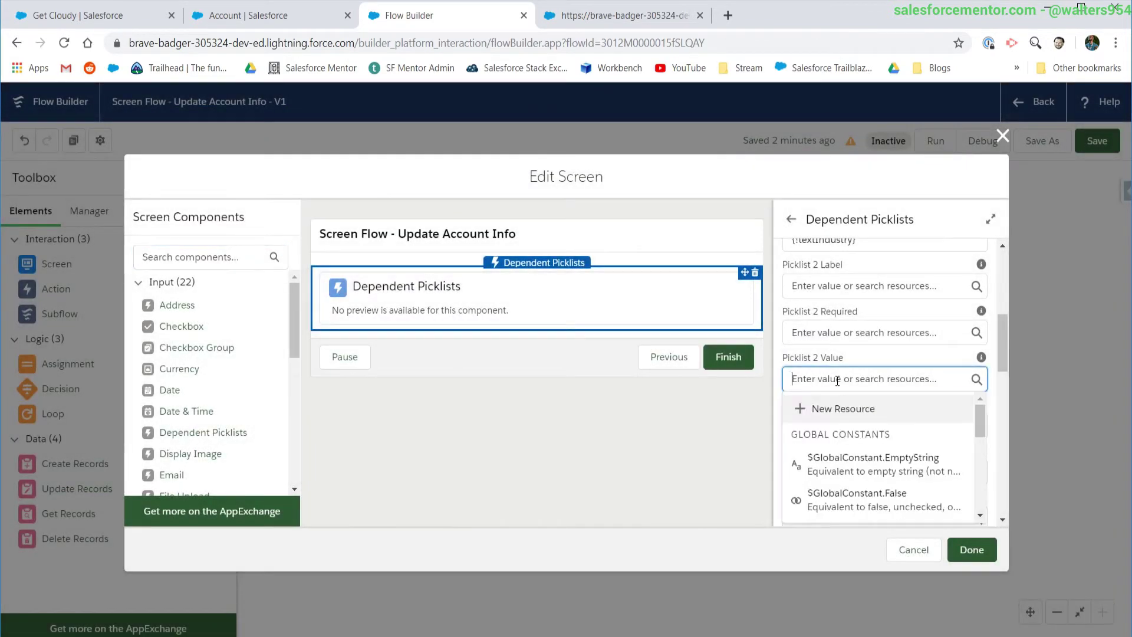
pyautogui.write('sub')
pyautogui.click(843, 435)
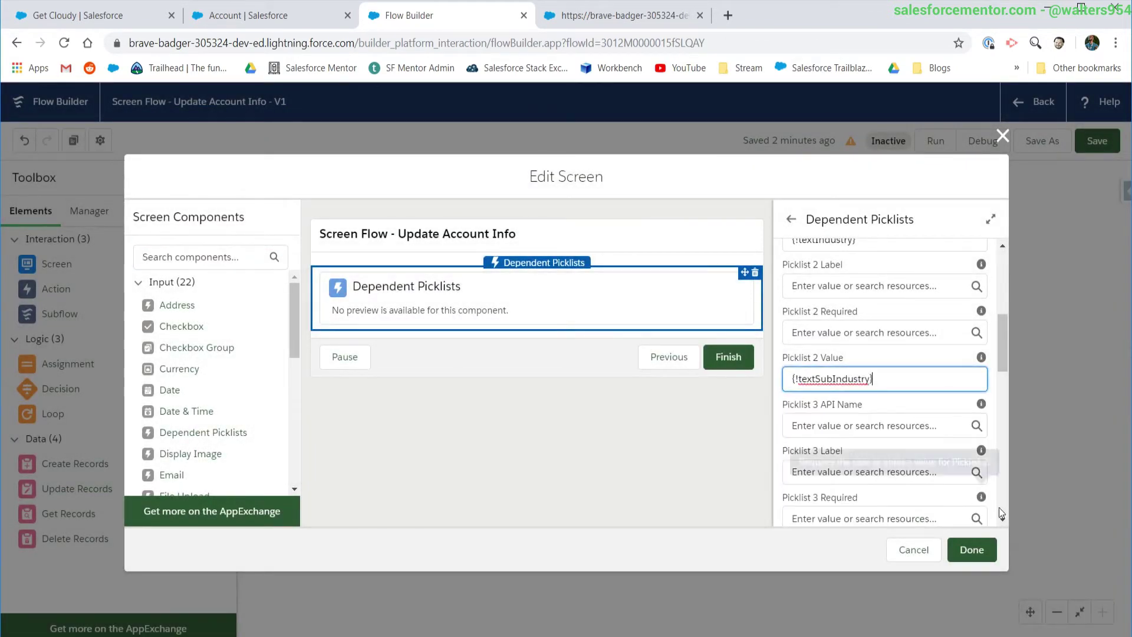
pyautogui.click(972, 549)
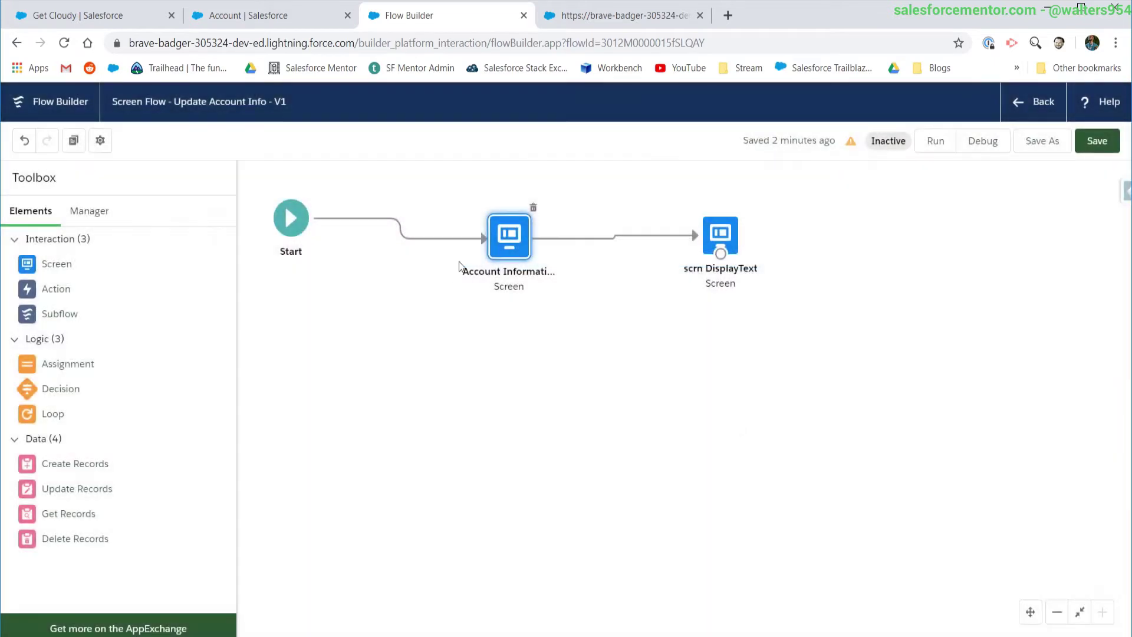
# Insert the textIndustry variable into the dt_TestData display text on the scrn_DisplayText screen
pyautogui.doubleClick(721, 236)
pyautogui.click(515, 281)
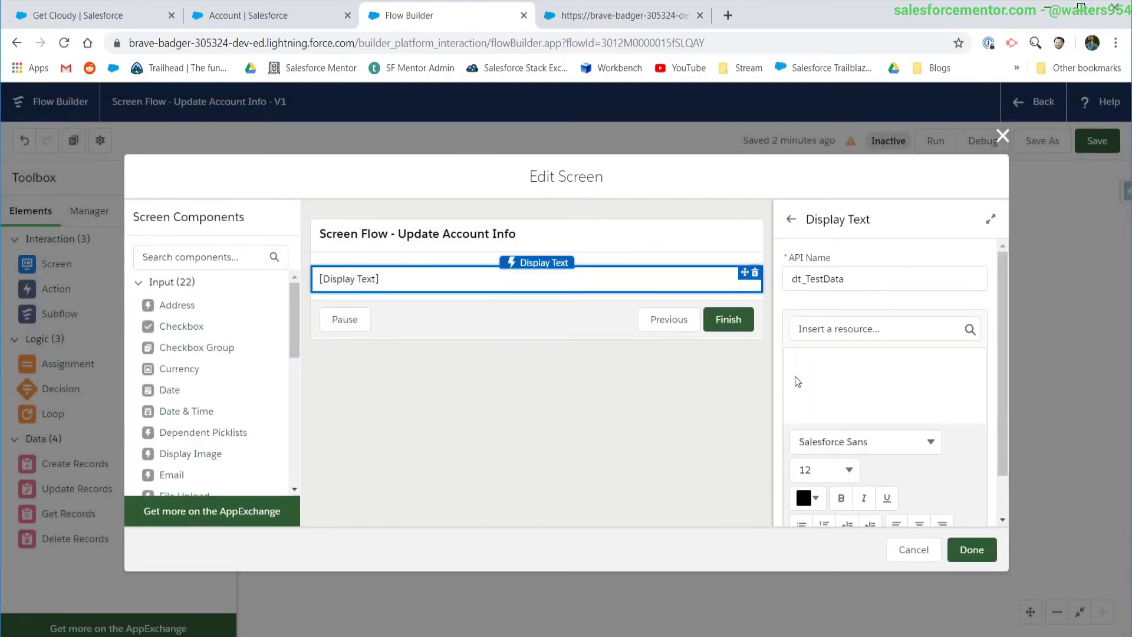
pyautogui.click(826, 328)
pyautogui.scroll(-3, 859, 482)
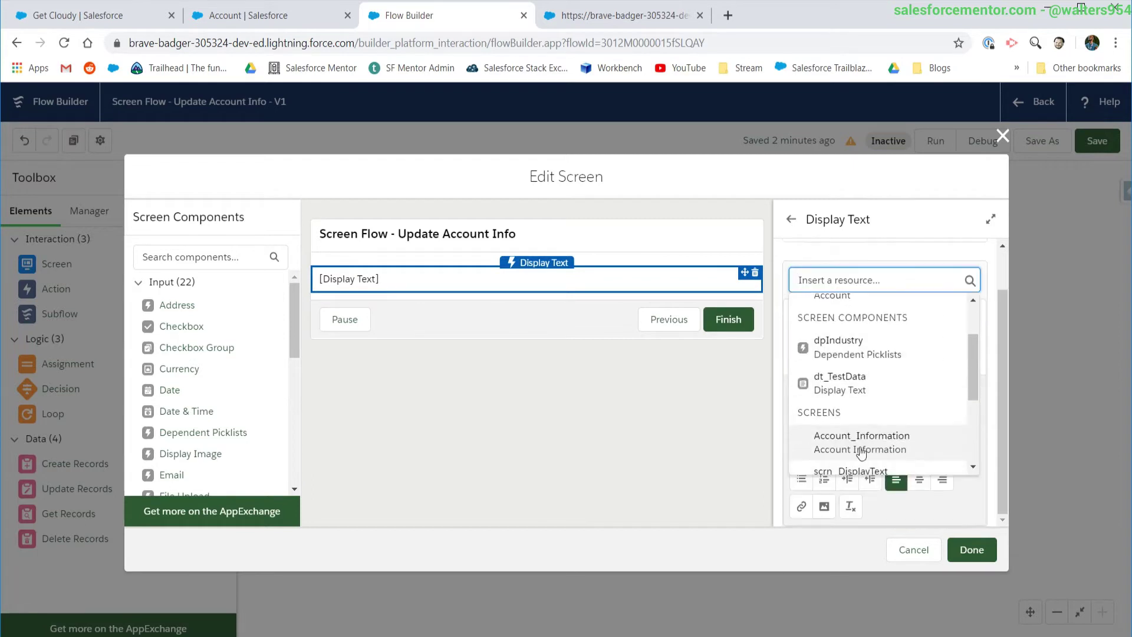
pyautogui.moveTo(977, 380); pyautogui.dragTo(969, 439)
pyautogui.click(874, 378)
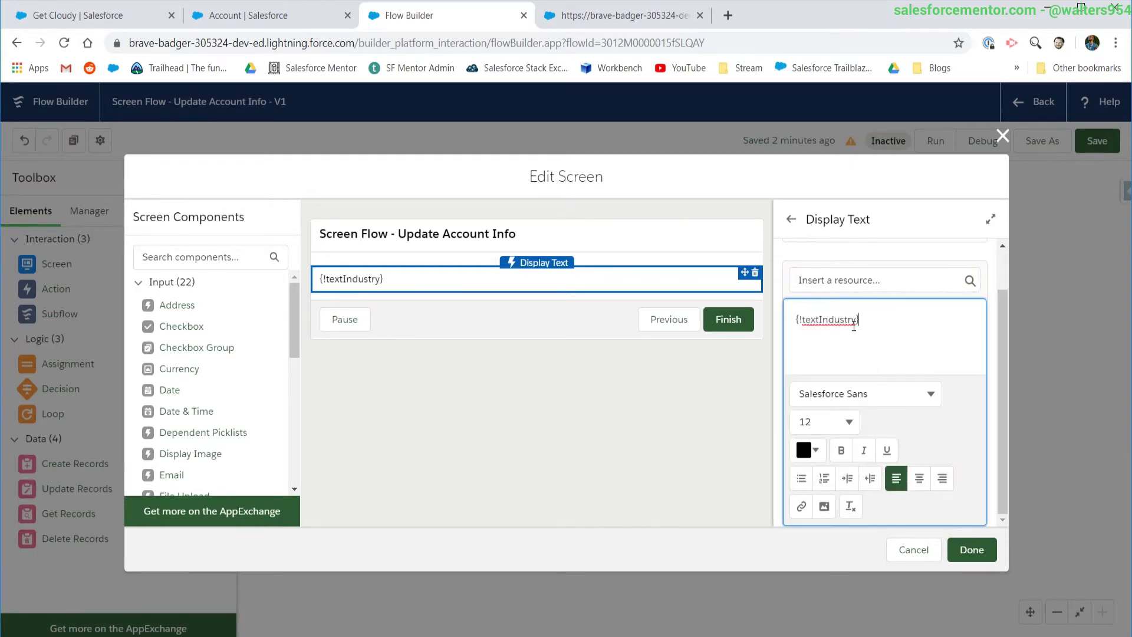
# Add the textSubIndustry variable on a separate line of the display text and finish editing the screen
pyautogui.click(859, 280)
pyautogui.scroll(-5, 867, 383)
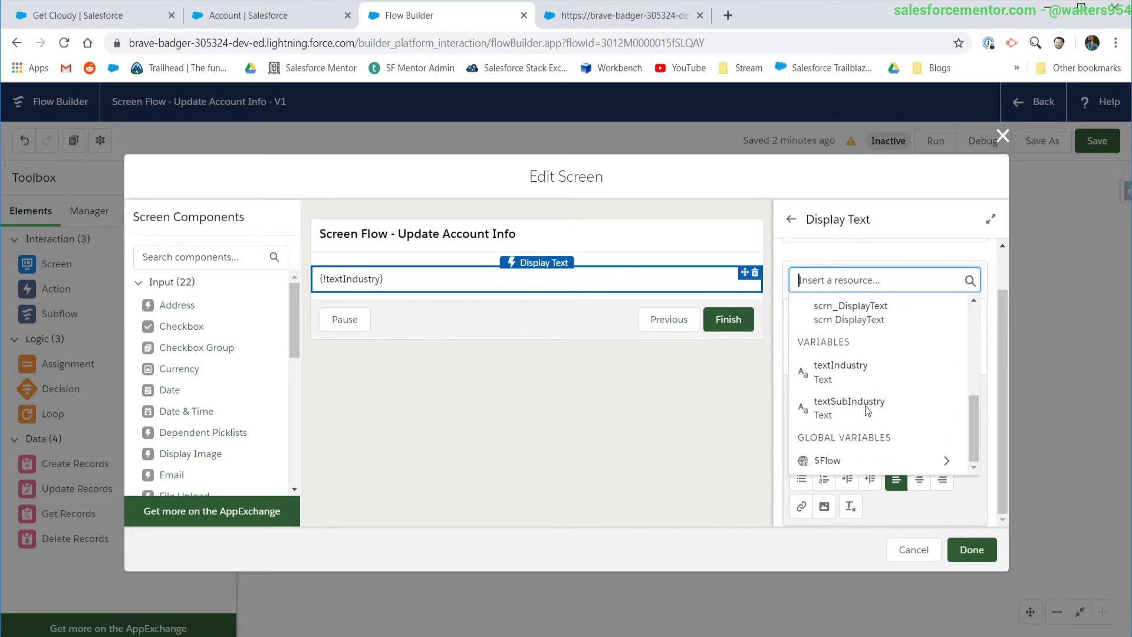
pyautogui.click(866, 406)
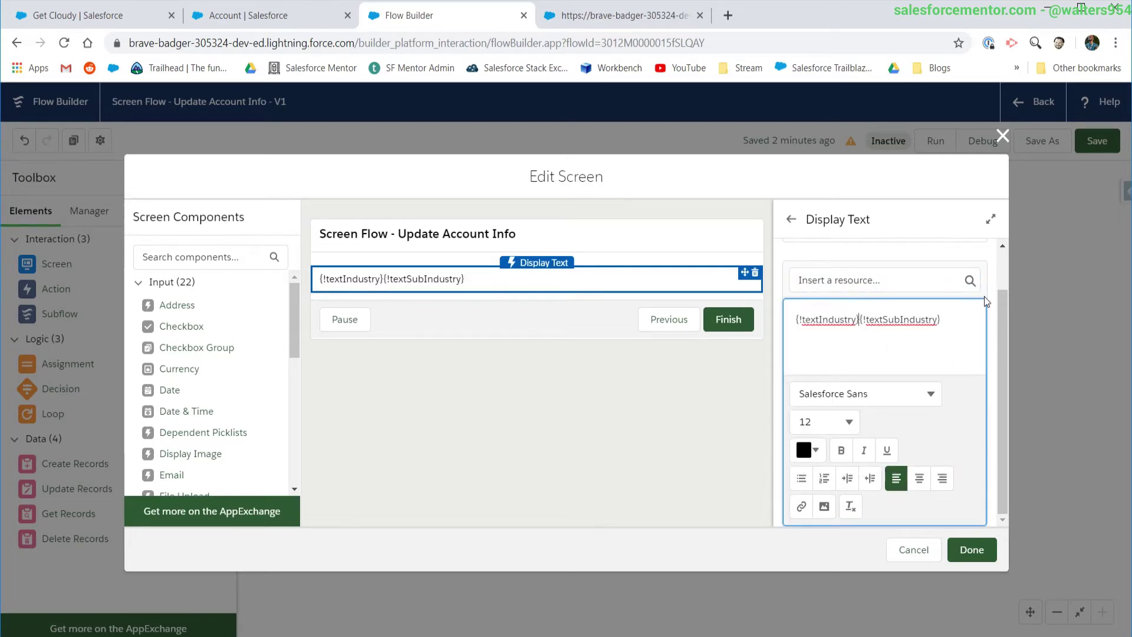
pyautogui.press('Return')
pyautogui.click(972, 550)
# Save the flow and run it in debug mode with the default debug options
pyautogui.click(1084, 149)
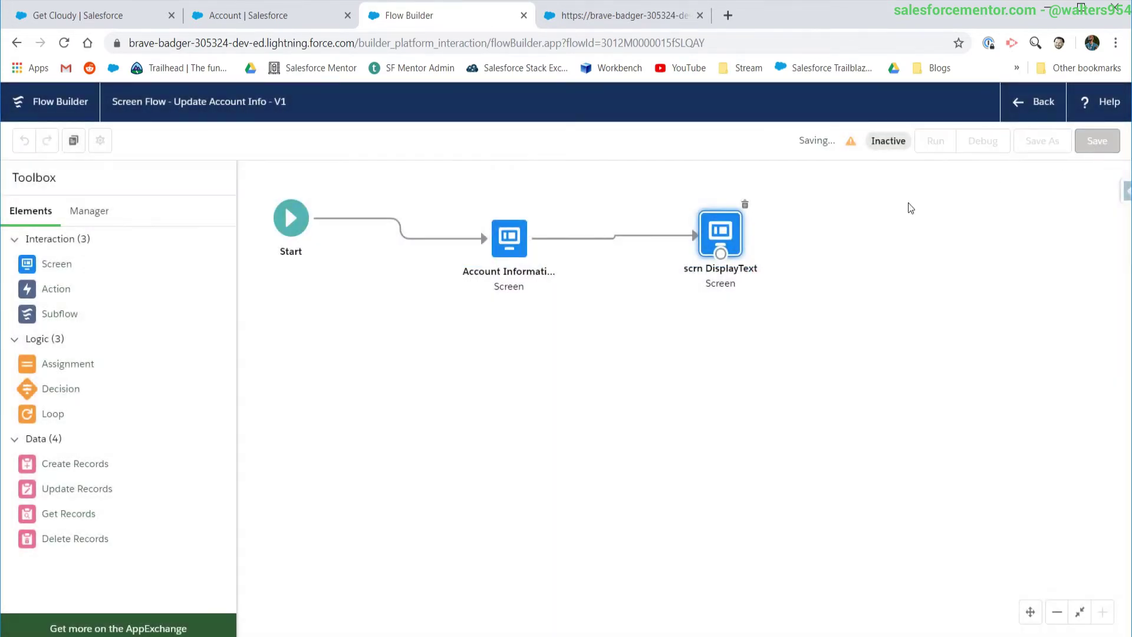
pyautogui.click(984, 173)
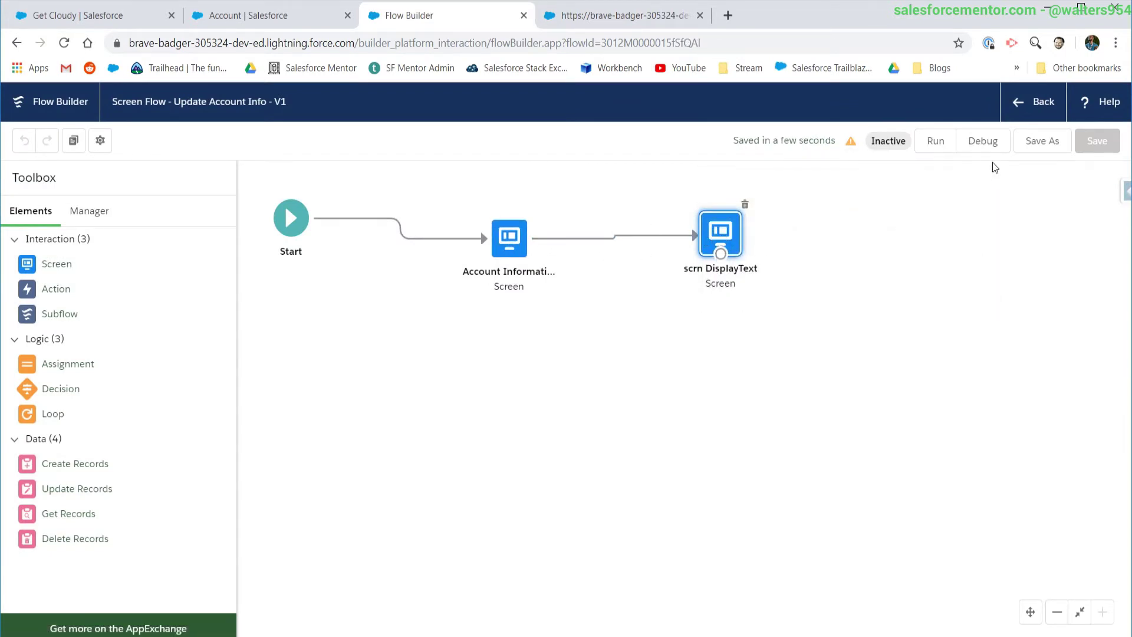
pyautogui.click(983, 141)
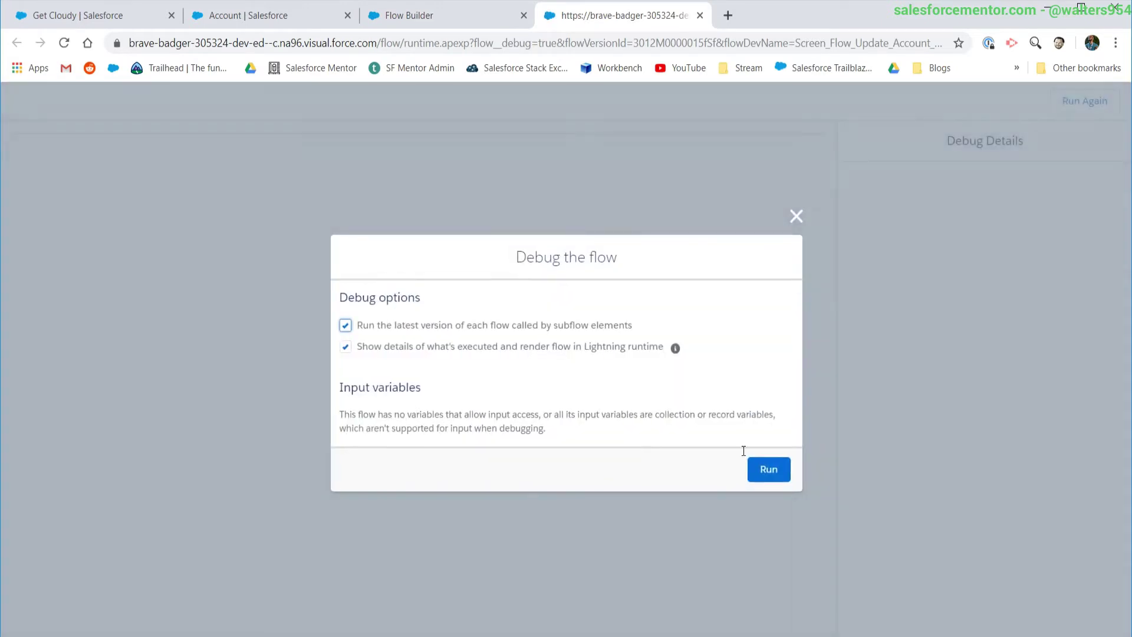
pyautogui.click(768, 469)
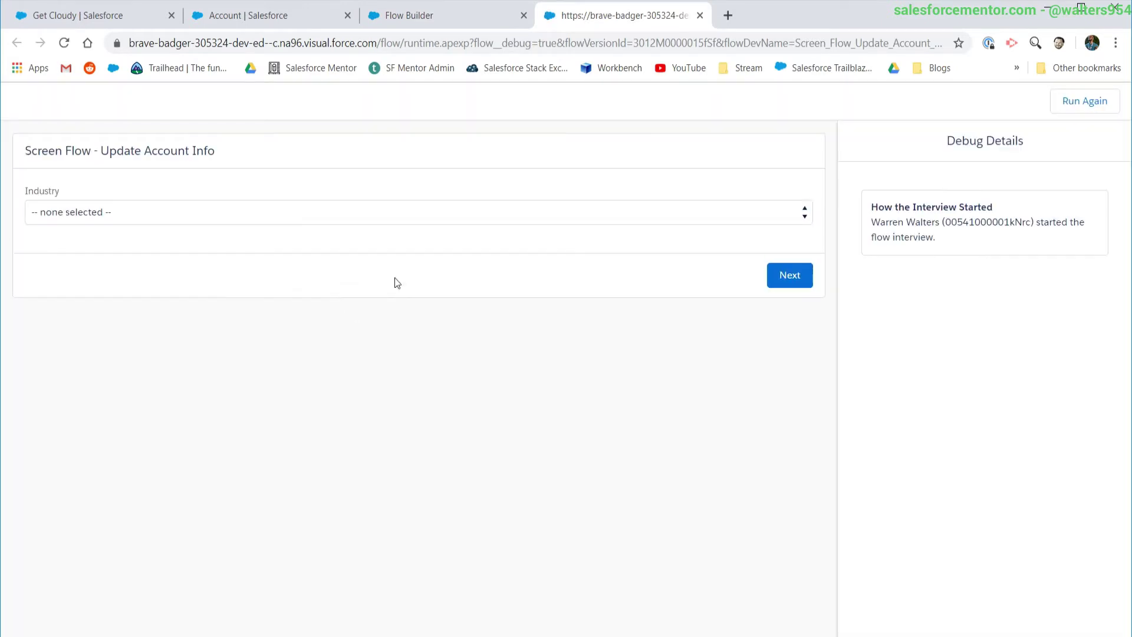
# Test the first flow screen with Industry Agriculture and Industry Subtype Herding, and continue to the second screen
pyautogui.click(515, 204)
pyautogui.click(237, 244)
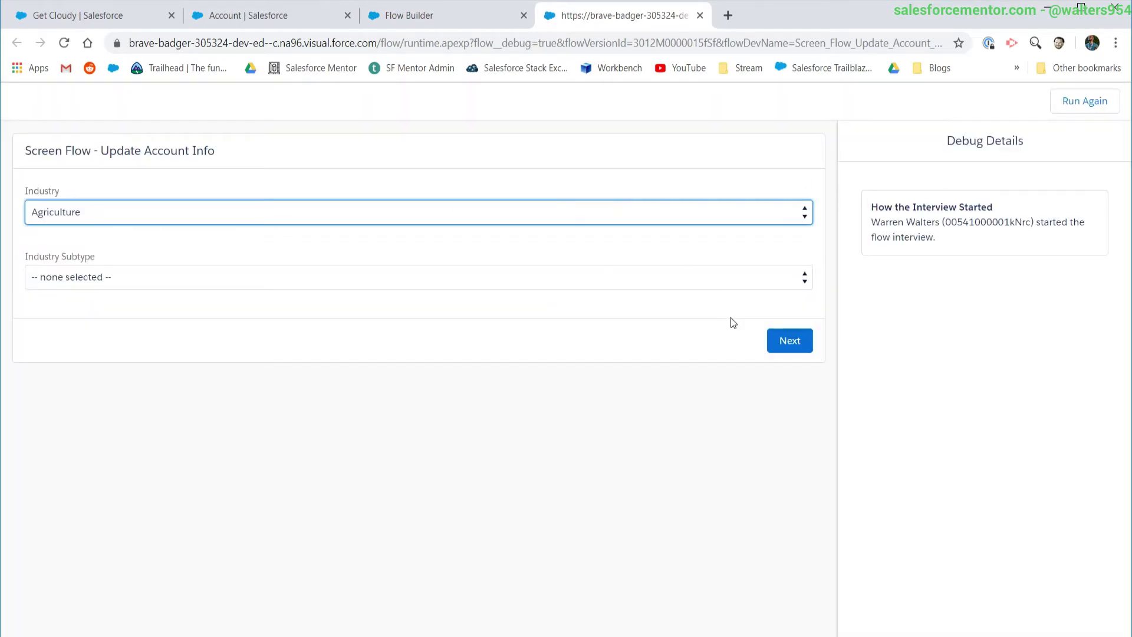
pyautogui.click(306, 277)
pyautogui.click(237, 311)
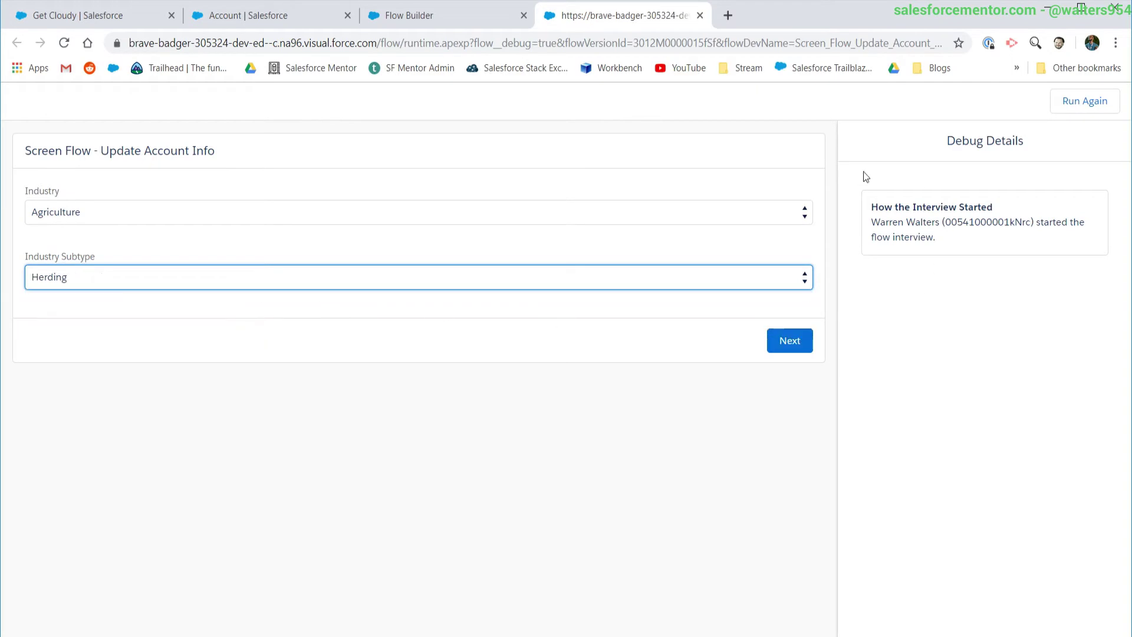
pyautogui.click(792, 340)
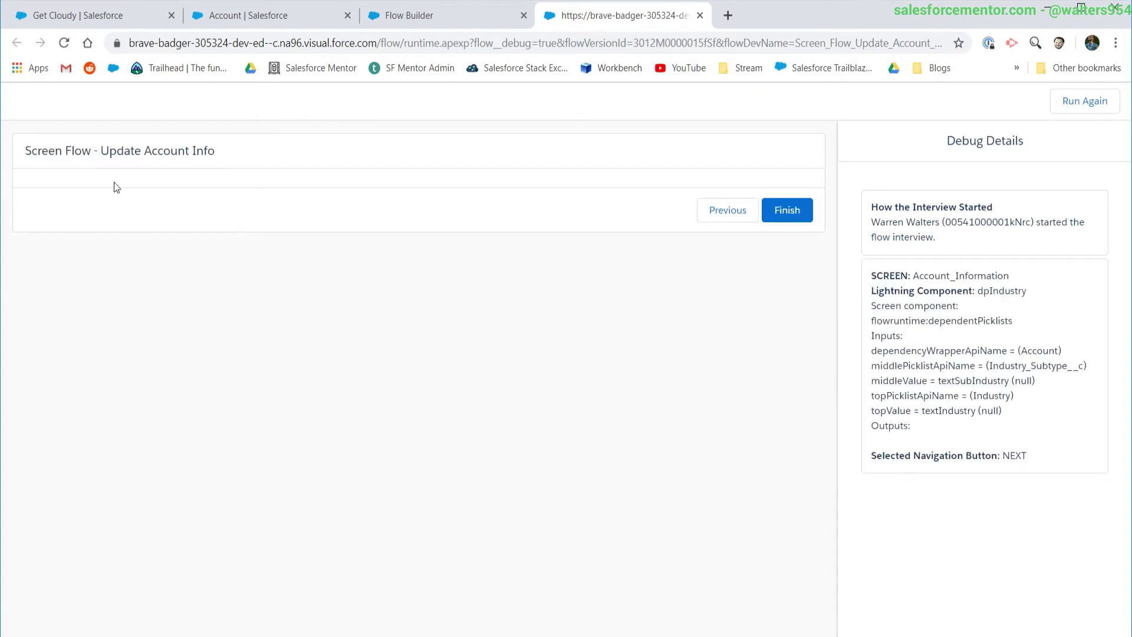
# In the Account Information screen's Dependent Picklists component, clear the Picklist 1 Value input and check that attribute's help text
pyautogui.click(465, 18)
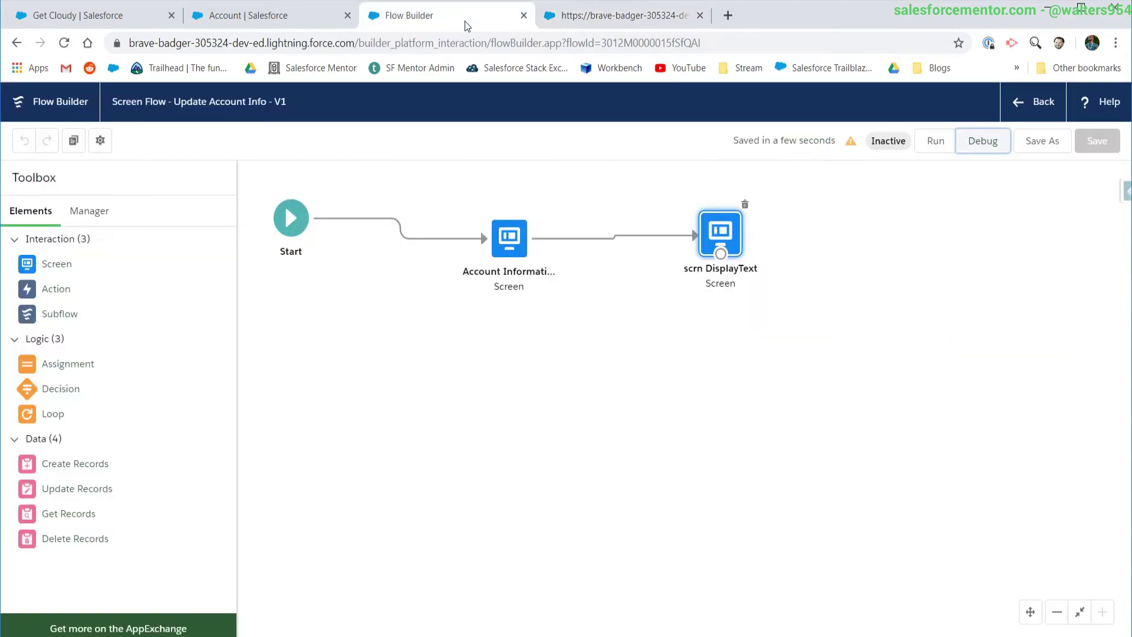
pyautogui.doubleClick(513, 252)
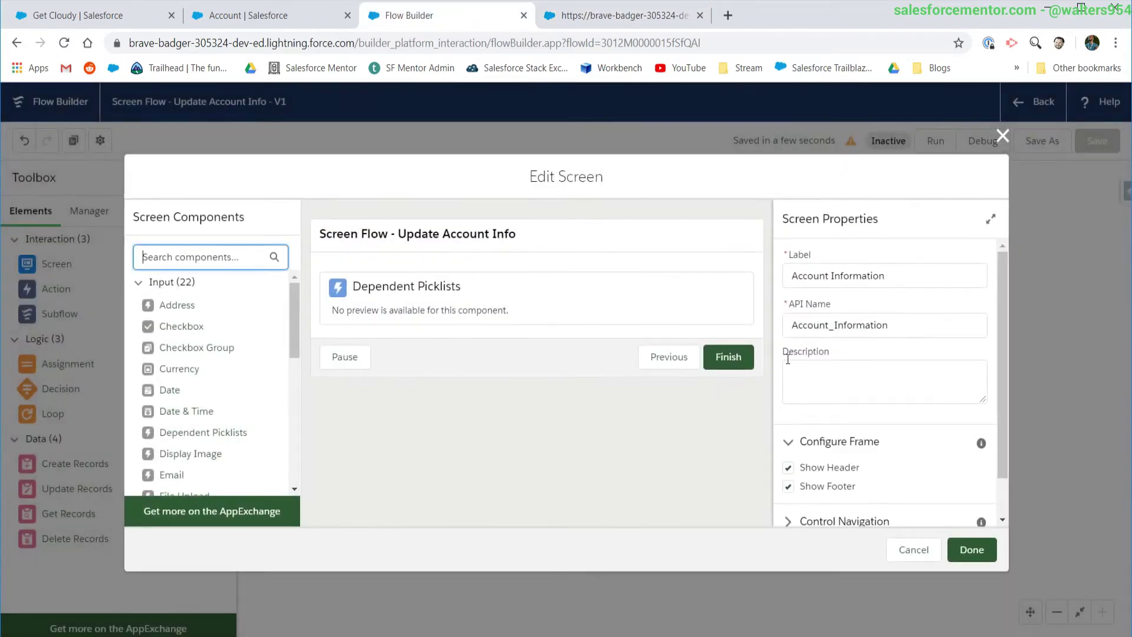
pyautogui.click(523, 311)
pyautogui.scroll(-2, 1008, 317)
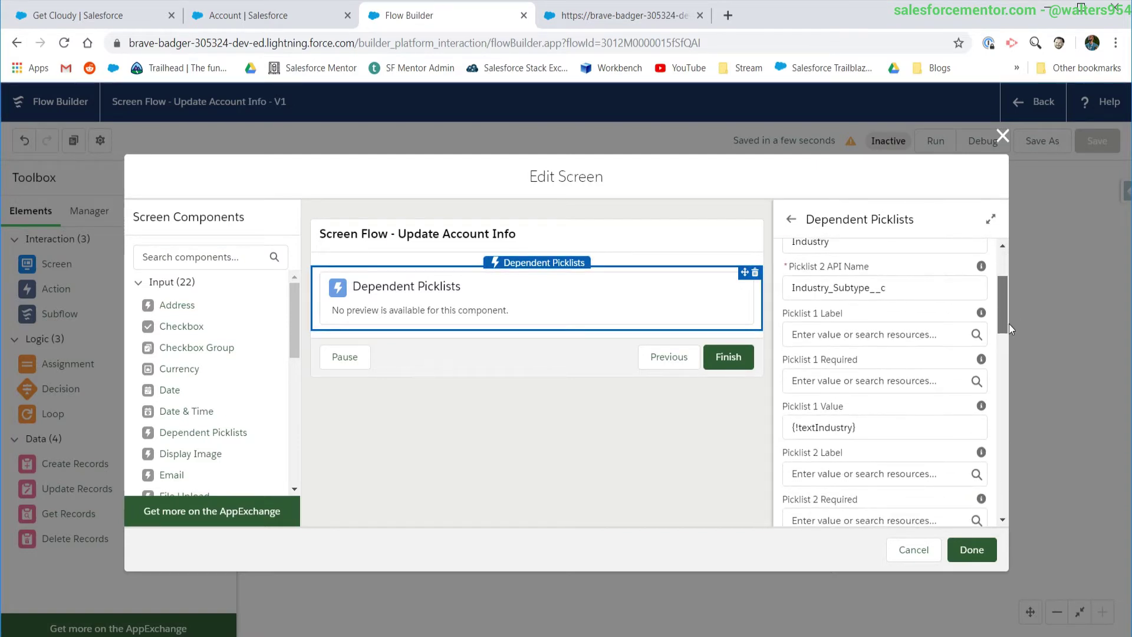
pyautogui.scroll(-2, 1009, 324)
pyautogui.moveTo(1015, 345)
pyautogui.mouseDown()
pyautogui.moveTo(1006, 448)
pyautogui.moveTo(1007, 398)
pyautogui.moveTo(1019, 426)
pyautogui.moveTo(1019, 342)
pyautogui.mouseUp()
pyautogui.tripleClick(876, 334)
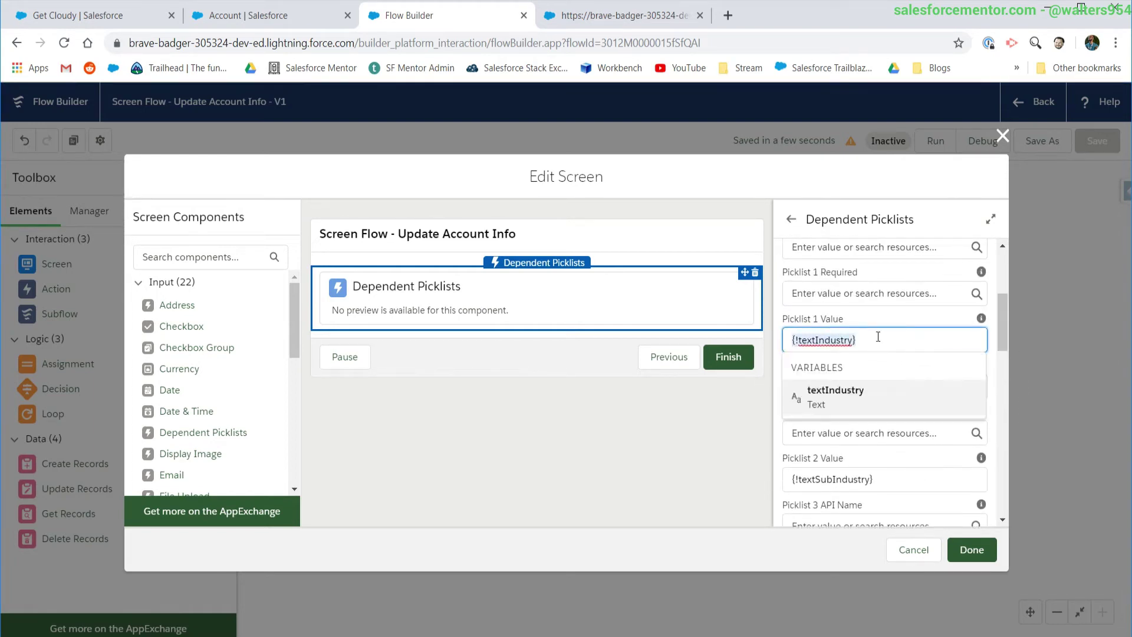
pyautogui.press('BackSpace')
pyautogui.click(1002, 316)
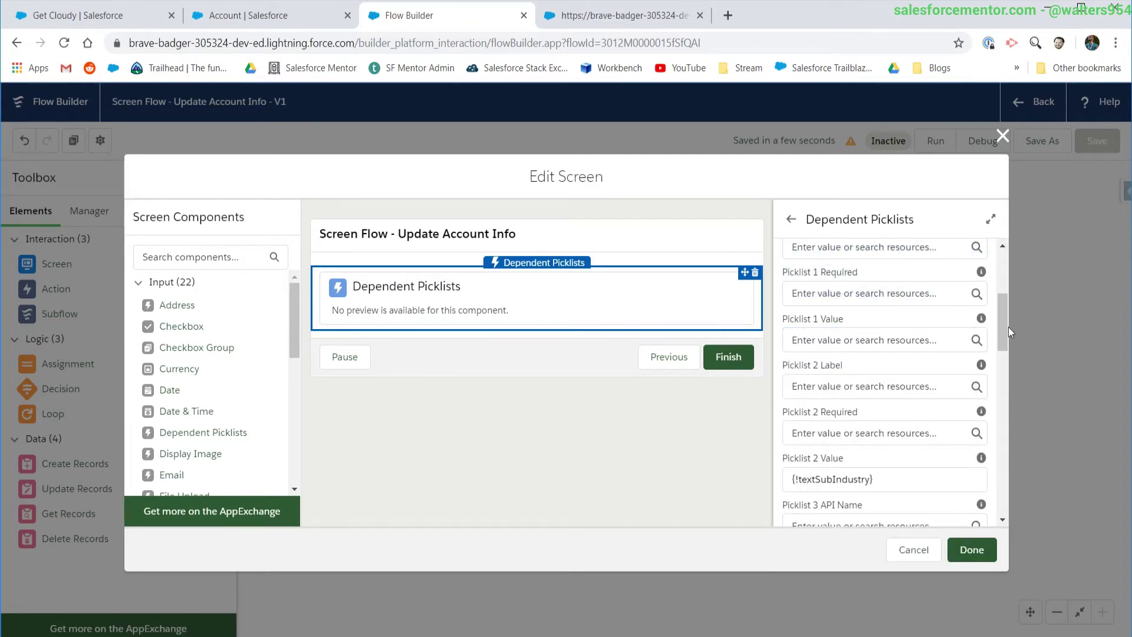
pyautogui.moveTo(981, 319)
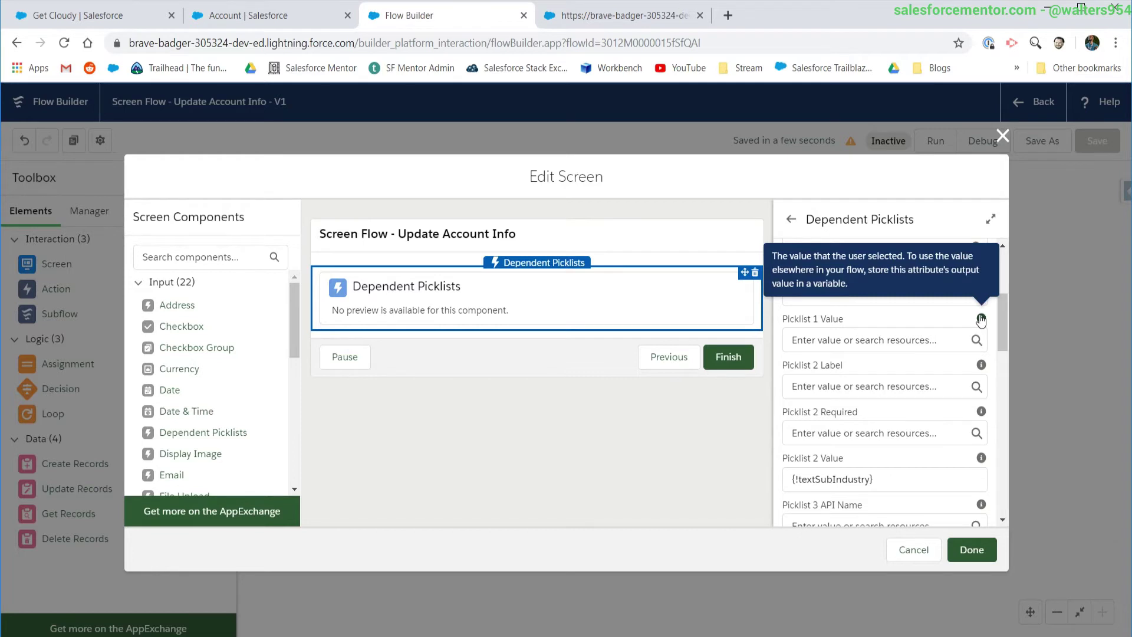
# Store the Picklist 1 Value output of the Dependent Picklists component in the textIndustry variable
pyautogui.moveTo(1001, 330); pyautogui.dragTo(1014, 420)
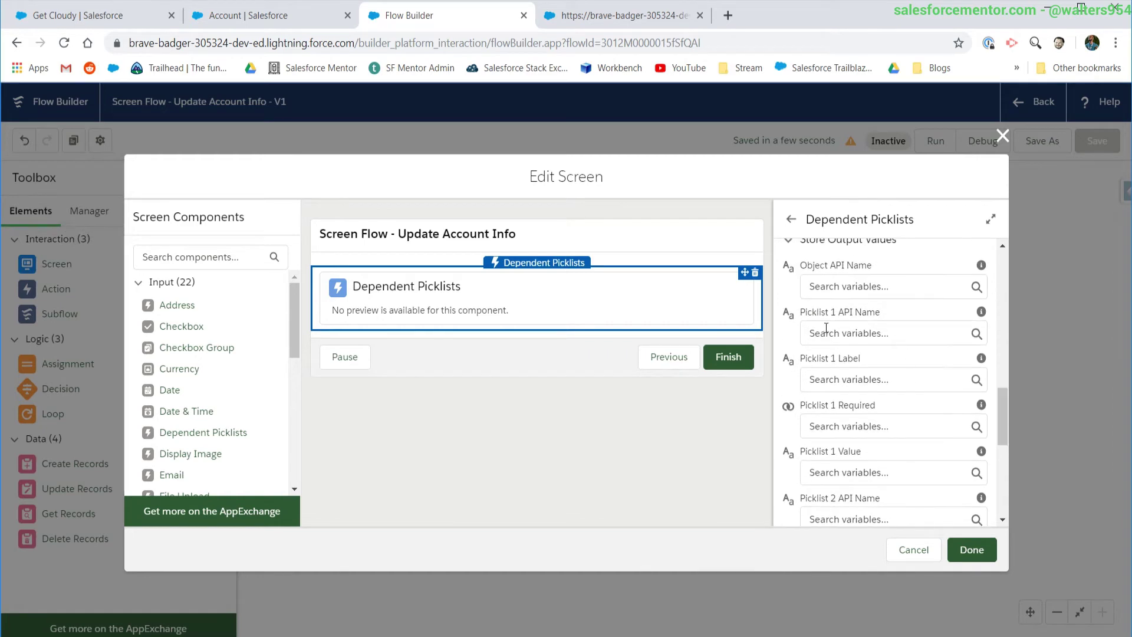
pyautogui.scroll(-2, 845, 326)
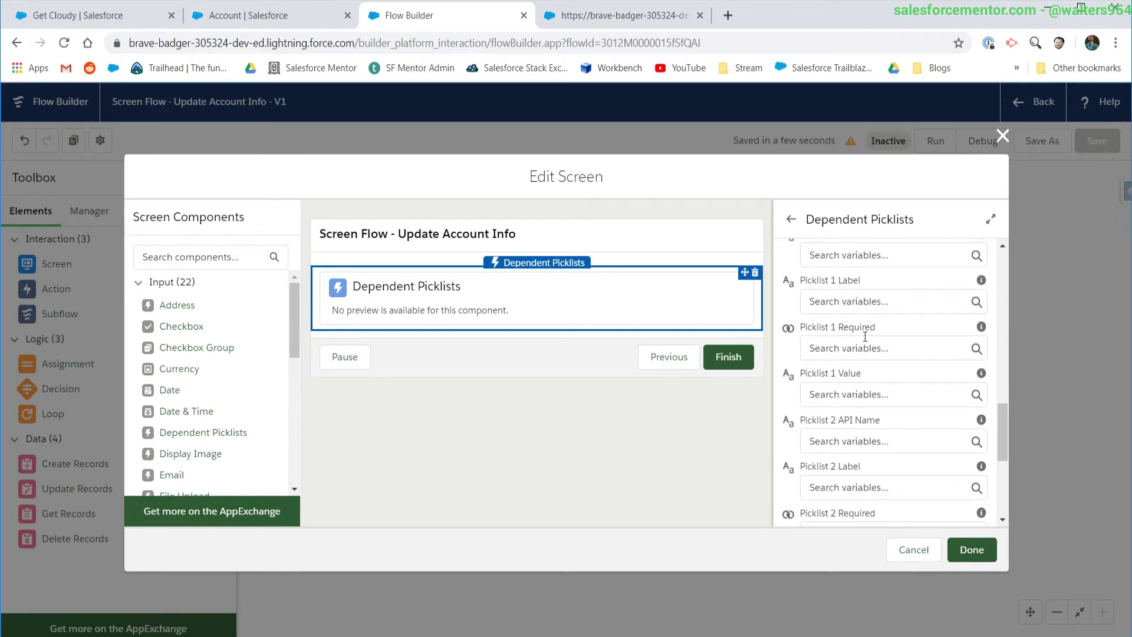
pyautogui.click(849, 394)
pyautogui.click(825, 270)
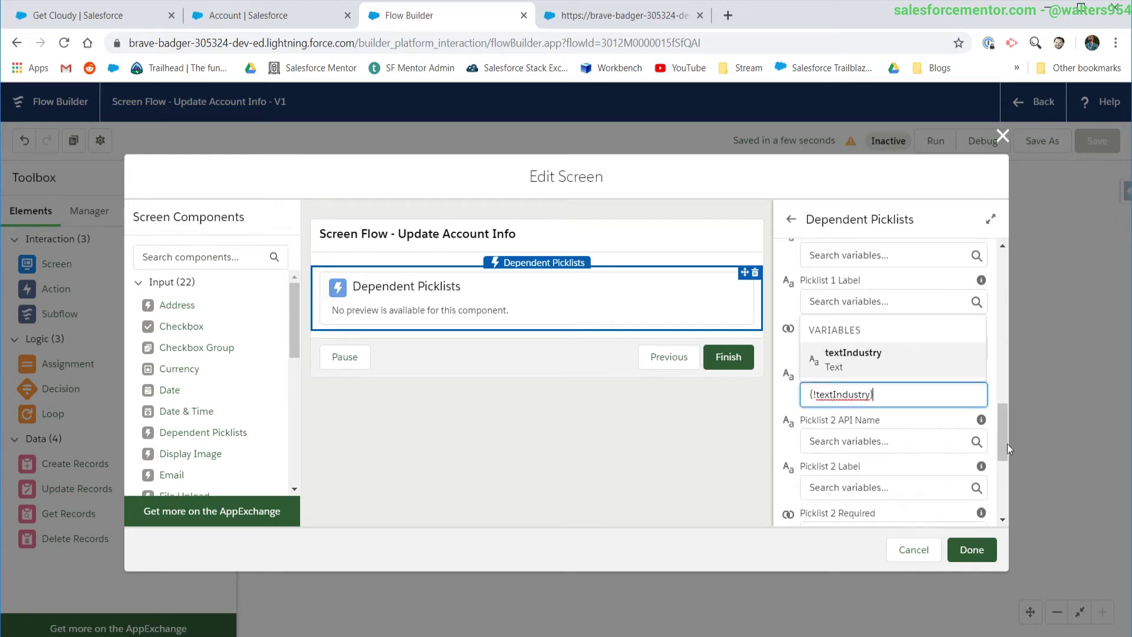
# Clear textSubIndustry from the Picklist 2 Value input of the Dependent Picklists component
pyautogui.click(993, 369)
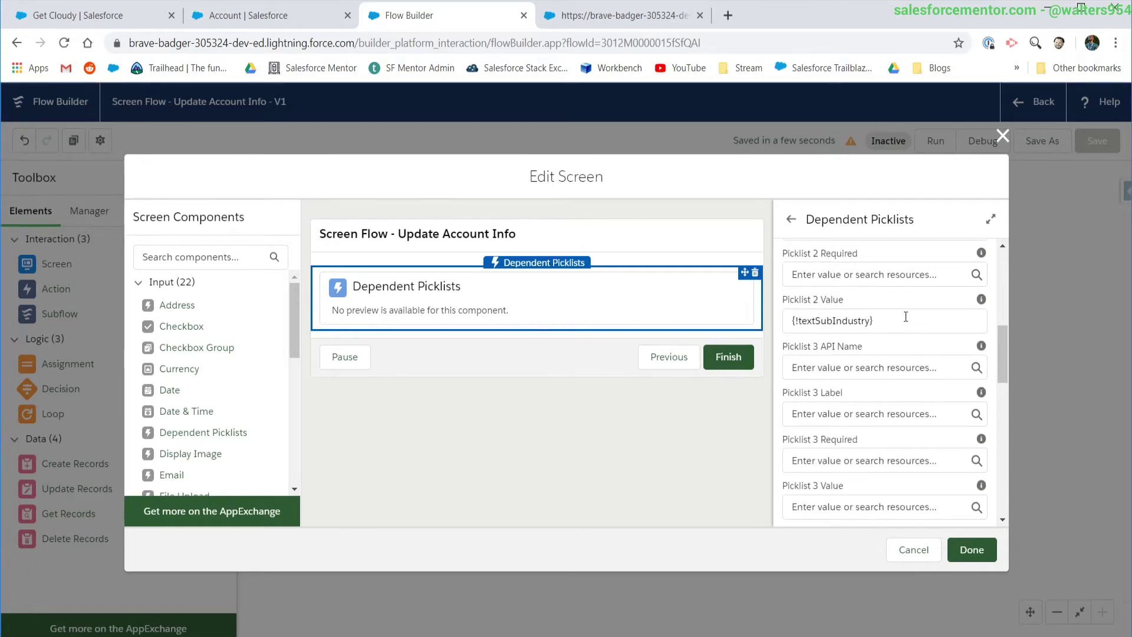
pyautogui.click(867, 319)
pyautogui.scroll(-5, 911, 367)
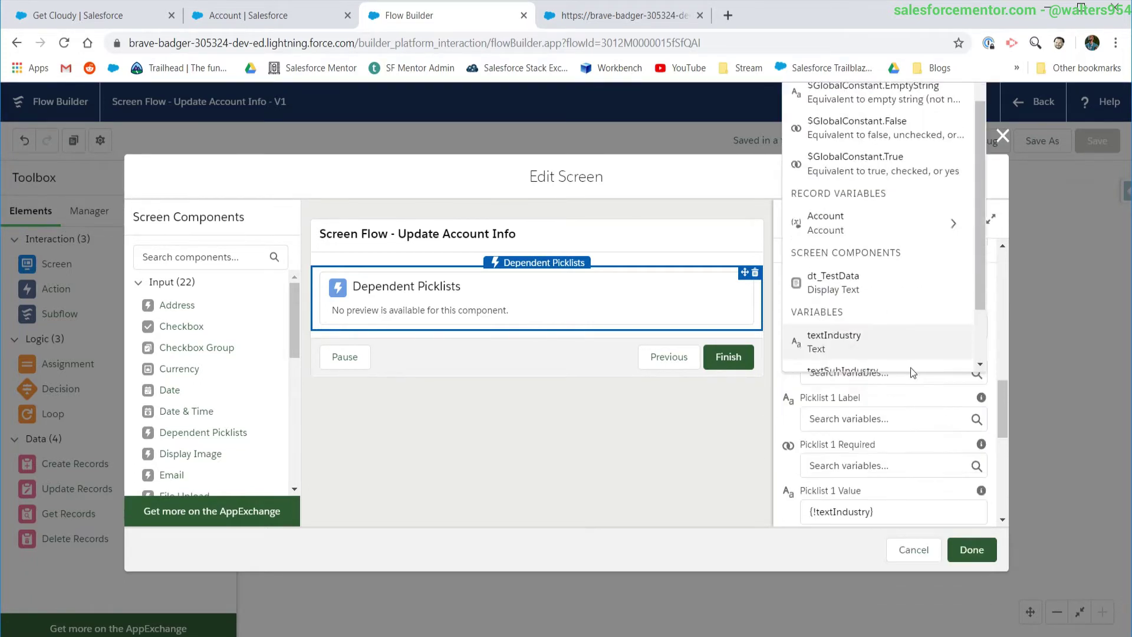
# Store the Picklist 2 Value output in the textSubIndustry variable and finish editing the screen
pyautogui.click(993, 465)
pyautogui.scroll(-4, 849, 413)
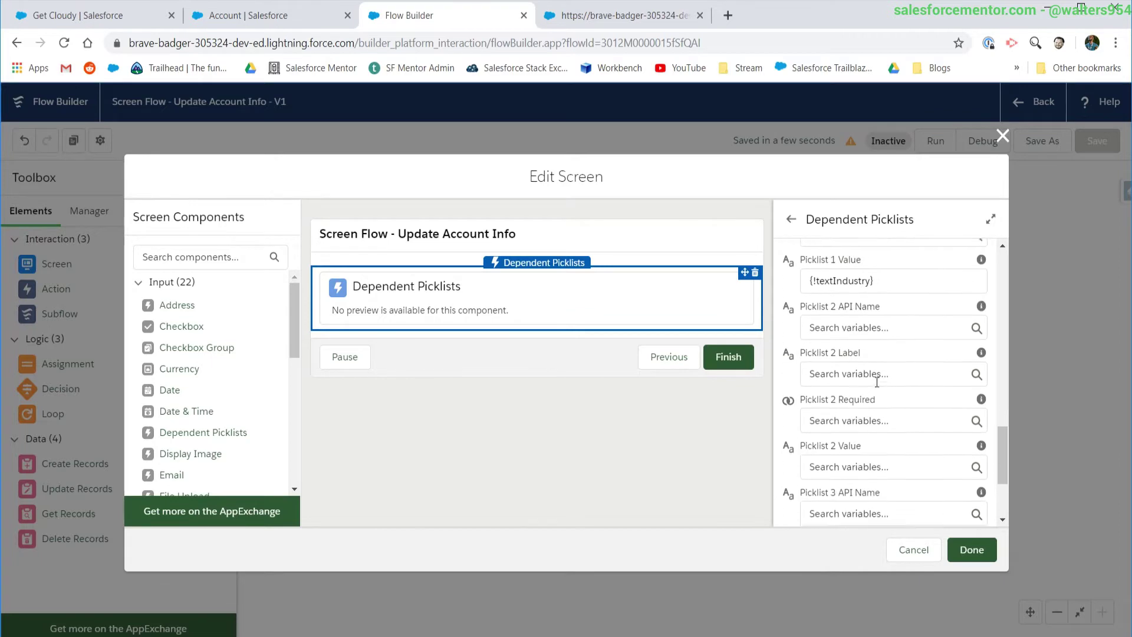
pyautogui.click(845, 464)
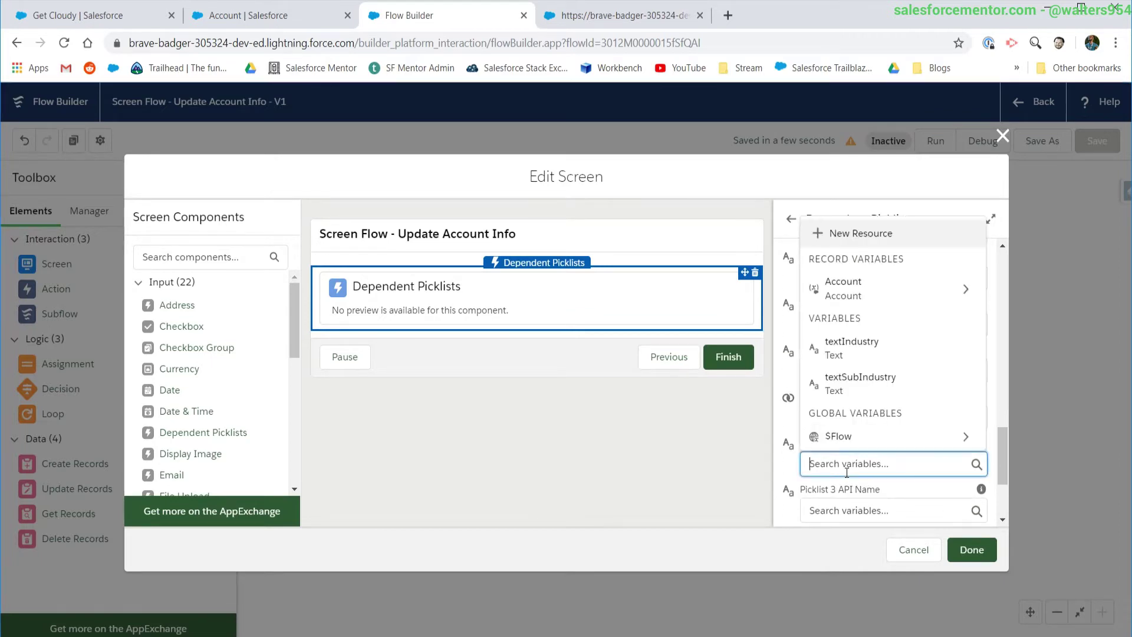
pyautogui.click(825, 304)
pyautogui.click(970, 548)
# Save the updated flow and run it in debug mode, keeping both debug options enabled
pyautogui.click(1096, 151)
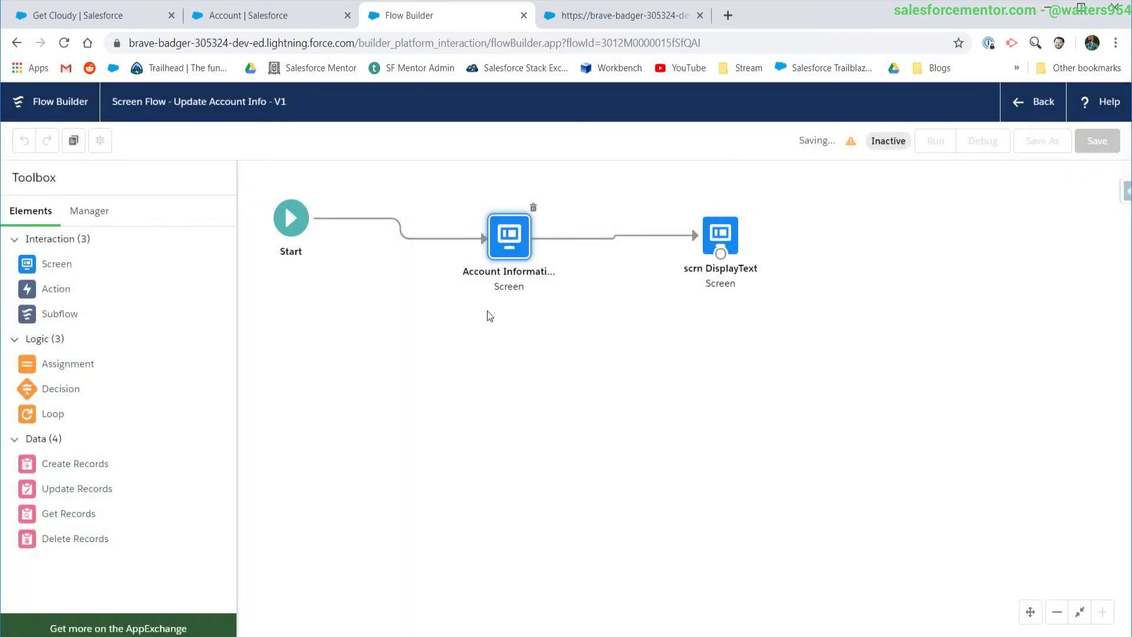
pyautogui.click(1008, 142)
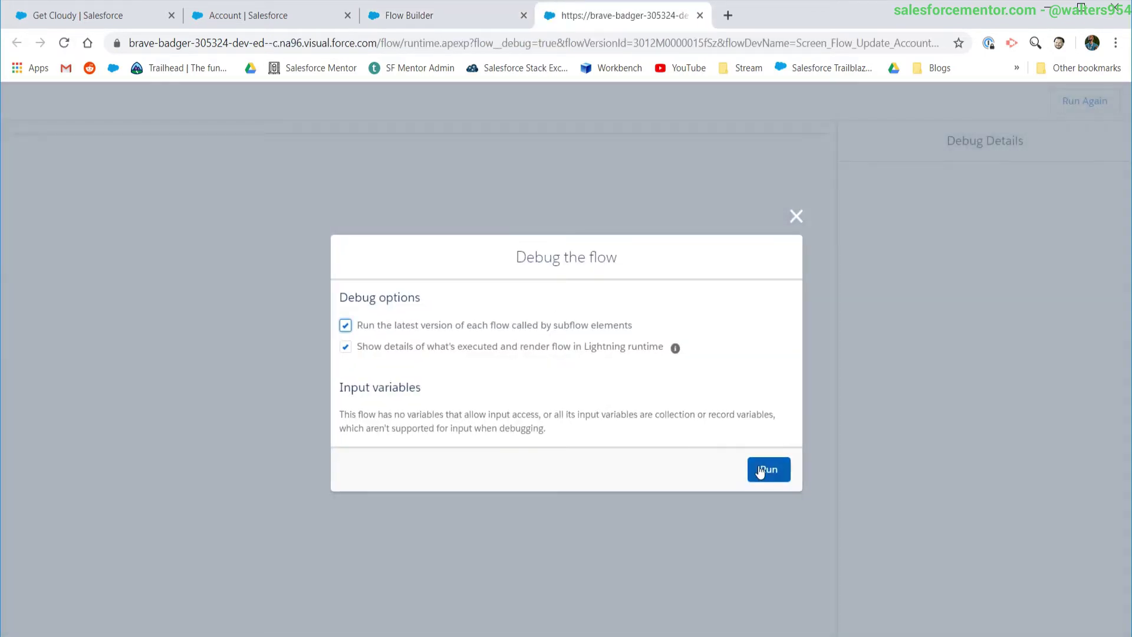
pyautogui.click(767, 468)
# Test the flow with Industry Agriculture and Industry Subtype Herding, and check the stored values on the second screen
pyautogui.click(216, 213)
pyautogui.click(259, 245)
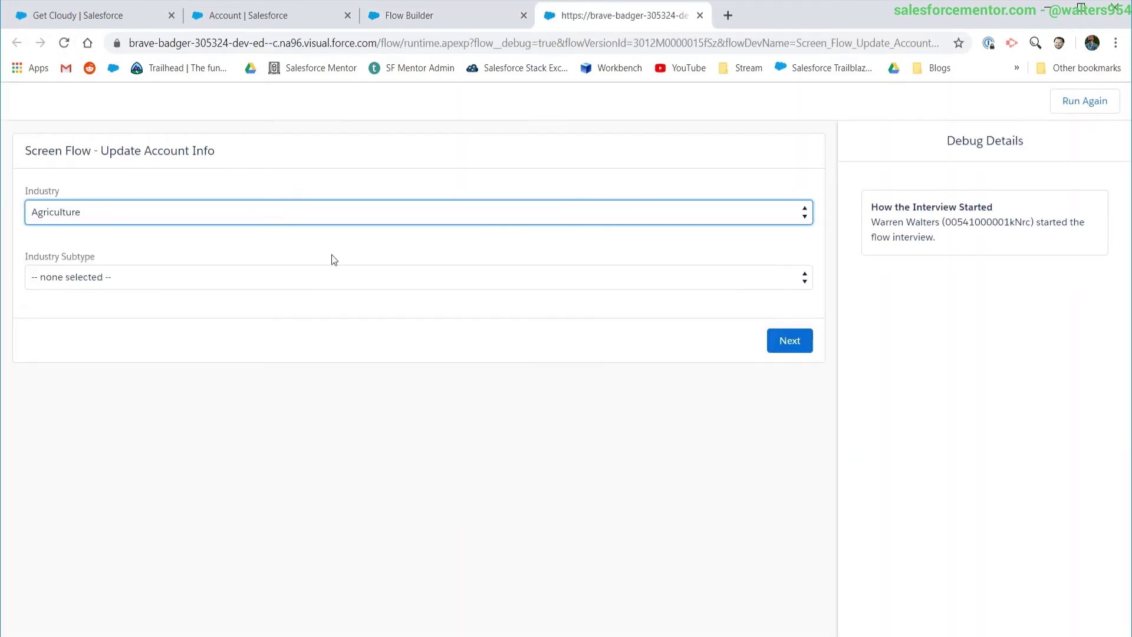
pyautogui.click(713, 280)
pyautogui.click(597, 316)
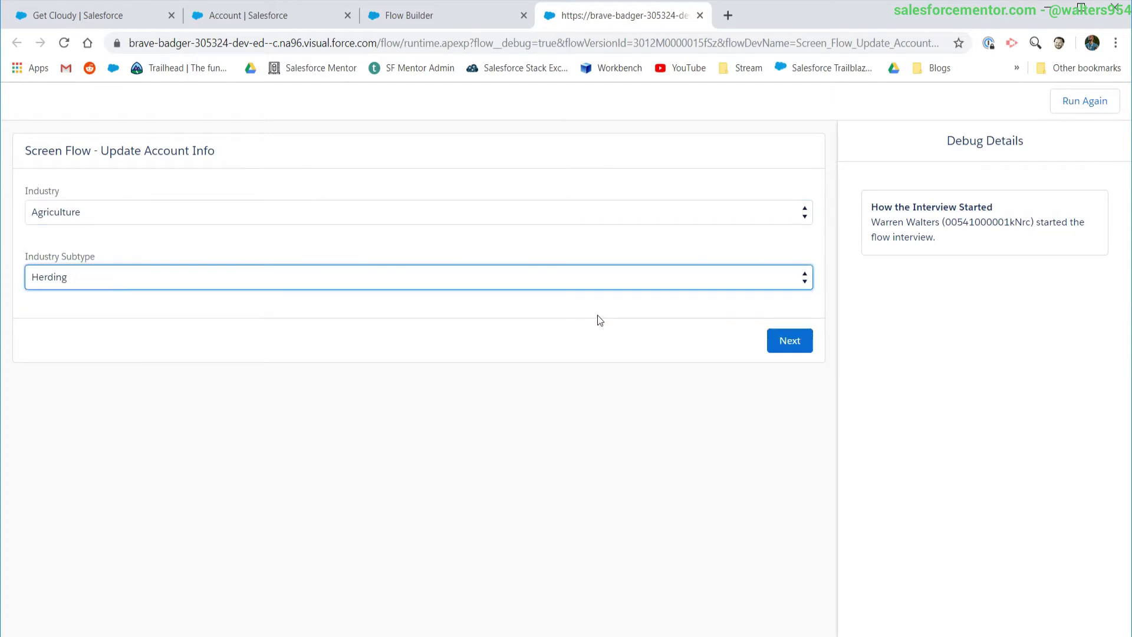
pyautogui.click(797, 342)
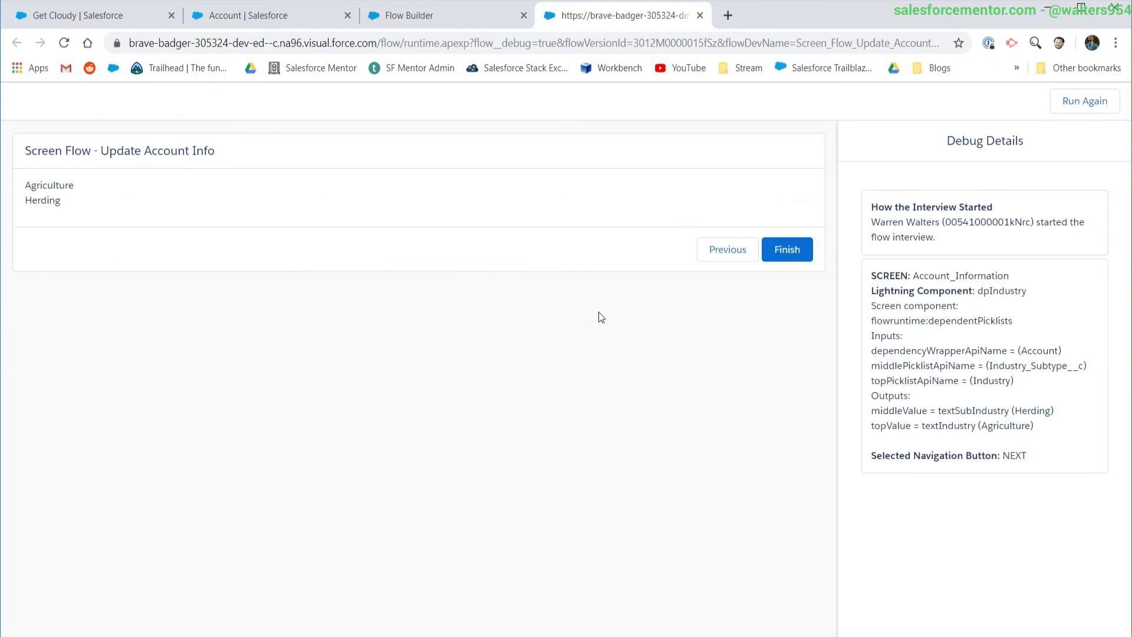
pyautogui.click(88, 201)
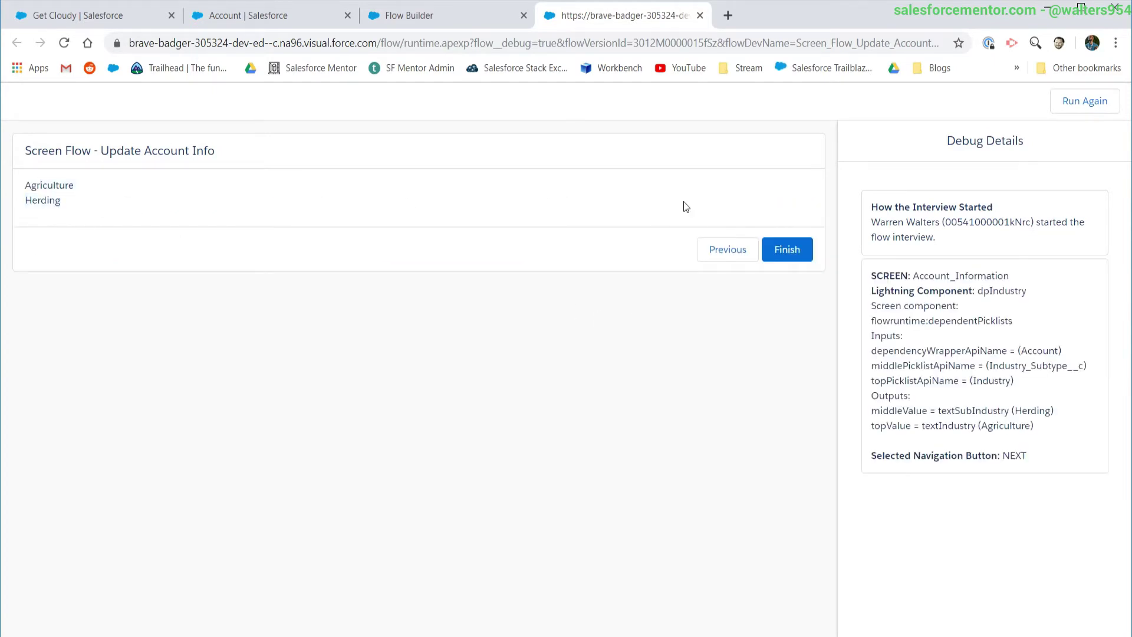
# Back in Flow Builder, start a new variable resource with API name Account and data type Record
pyautogui.click(445, 14)
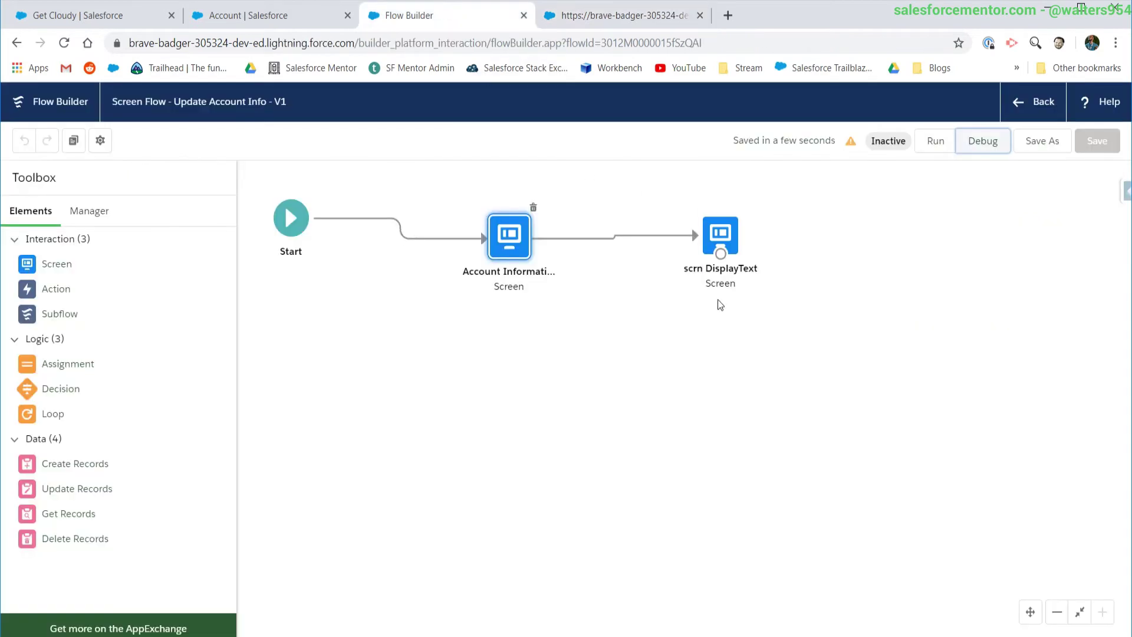
pyautogui.click(503, 519)
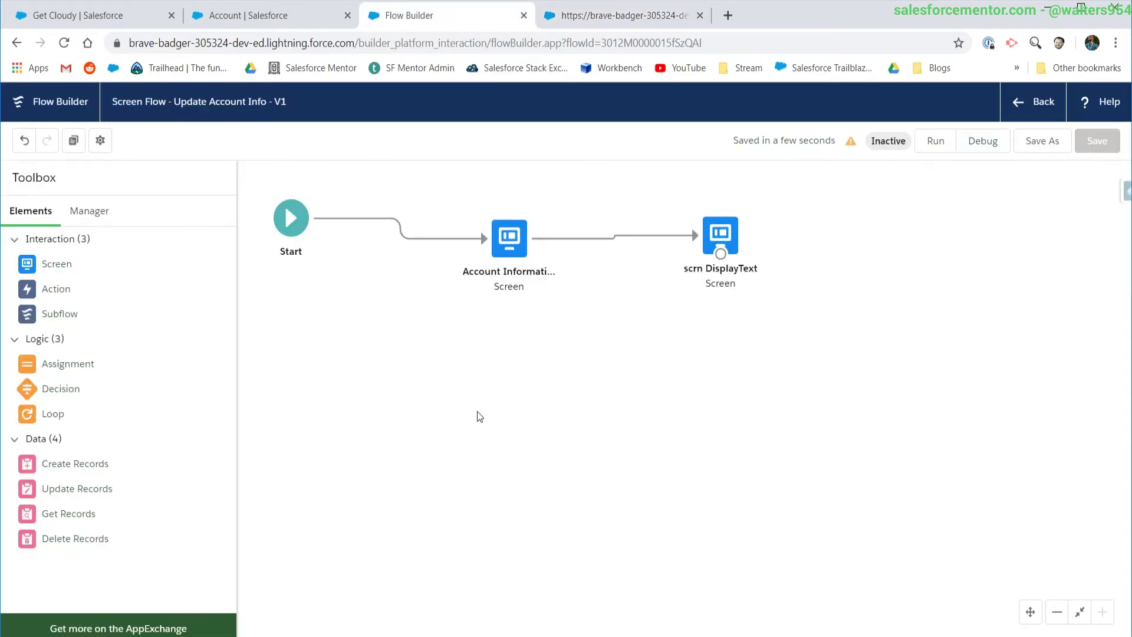
pyautogui.click(95, 226)
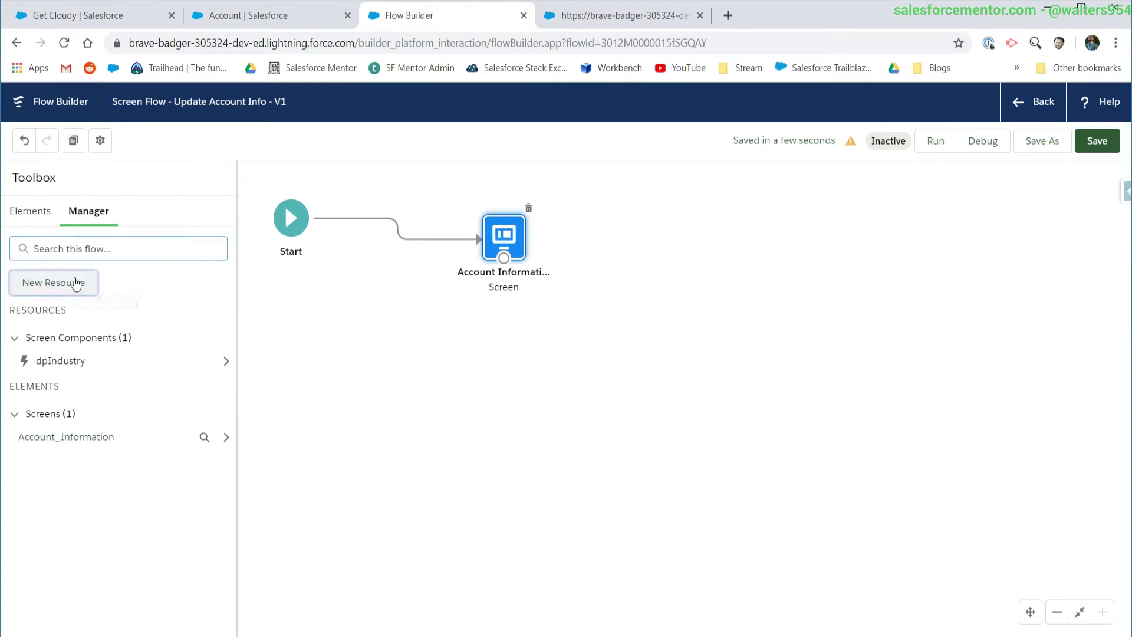
pyautogui.click(76, 283)
pyautogui.click(353, 309)
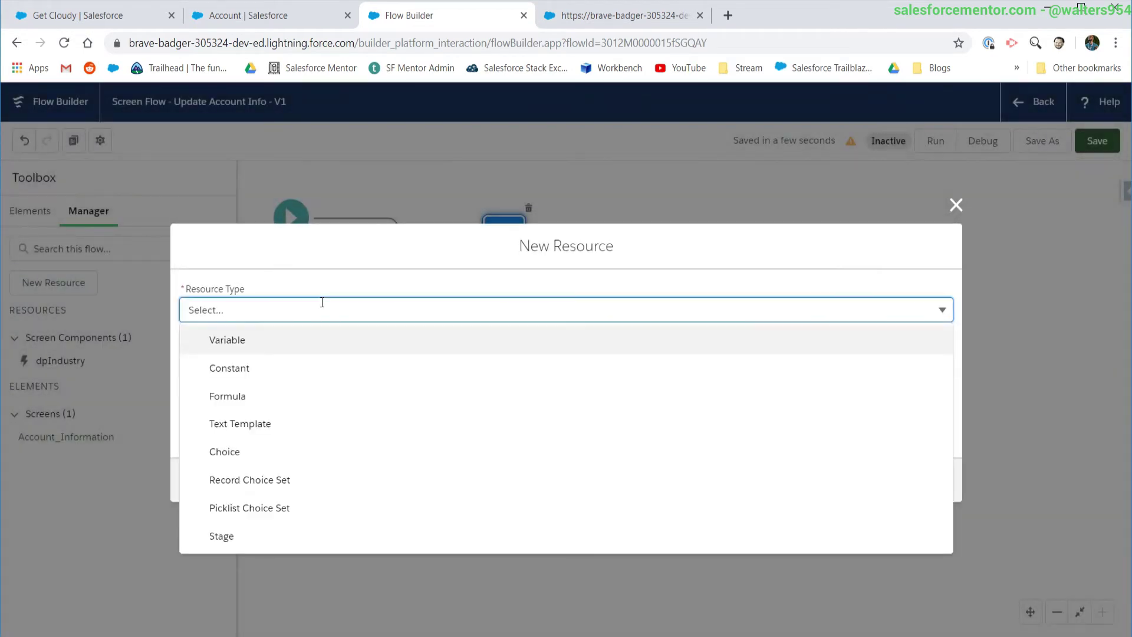
pyautogui.click(258, 340)
pyautogui.click(252, 342)
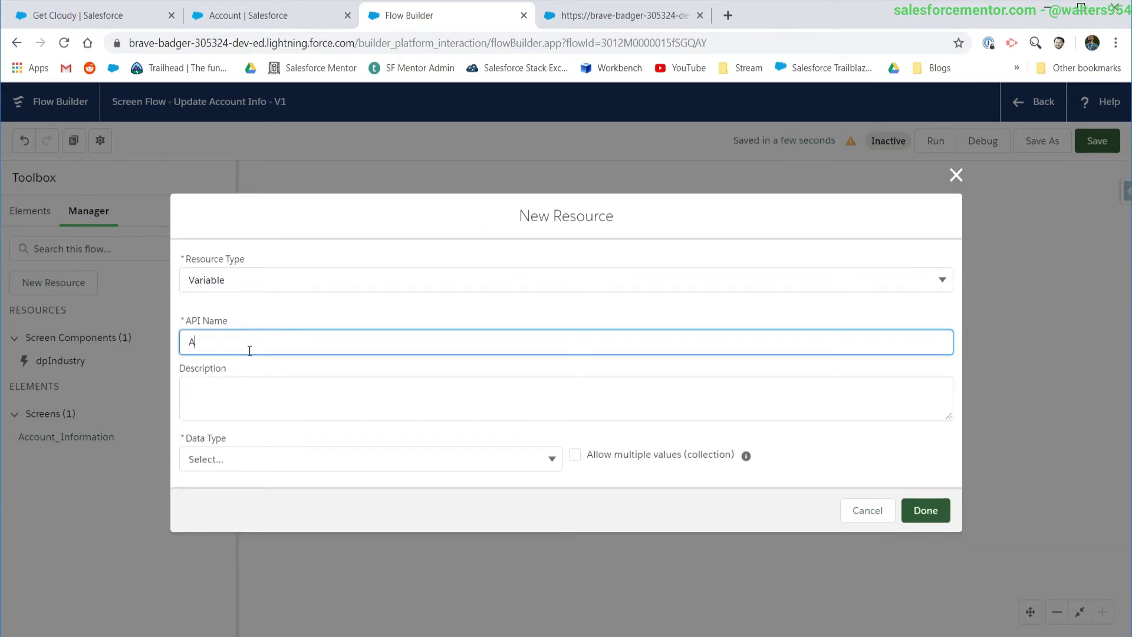
pyautogui.press('Tab')
pyautogui.click(246, 460)
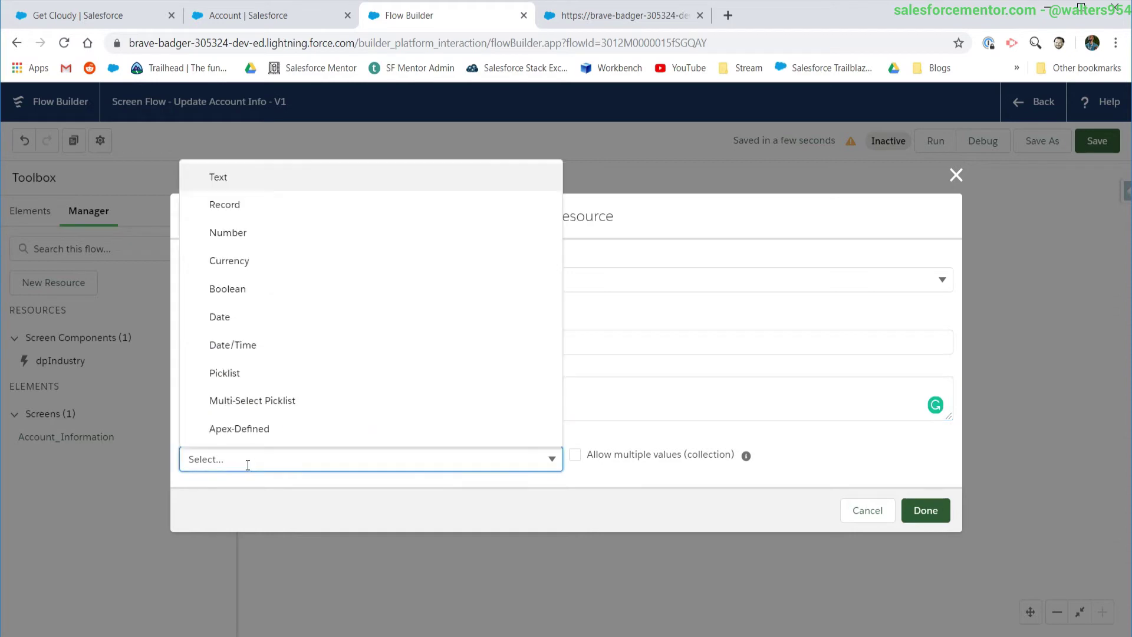
pyautogui.click(255, 205)
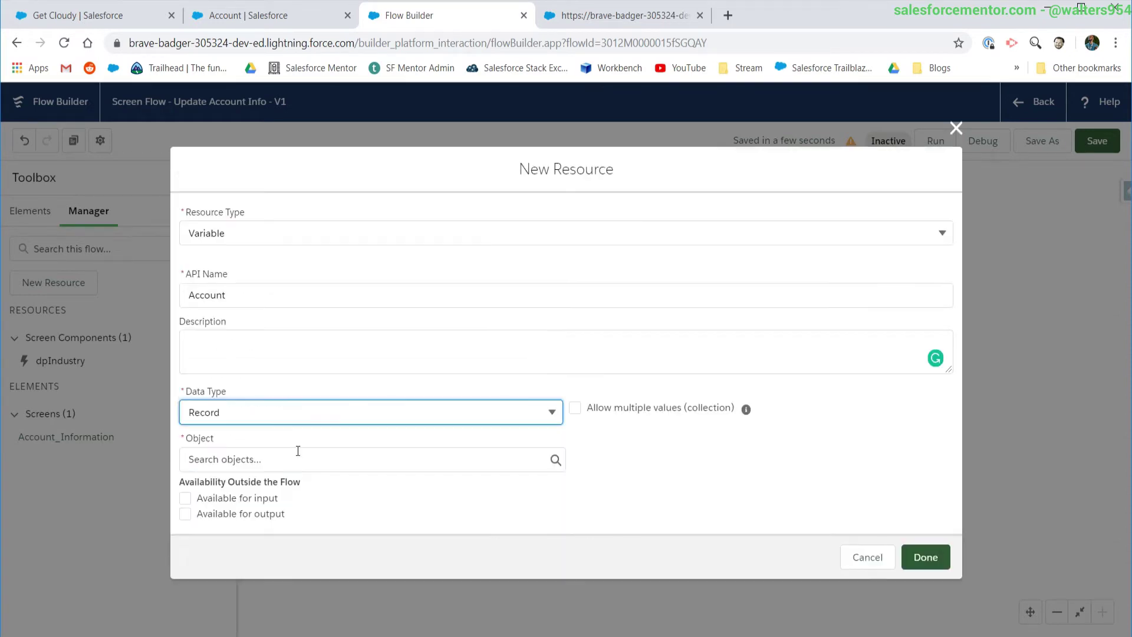
# Set the variable's object to Account, make it available for input, and finish creating the resource
pyautogui.click(203, 467)
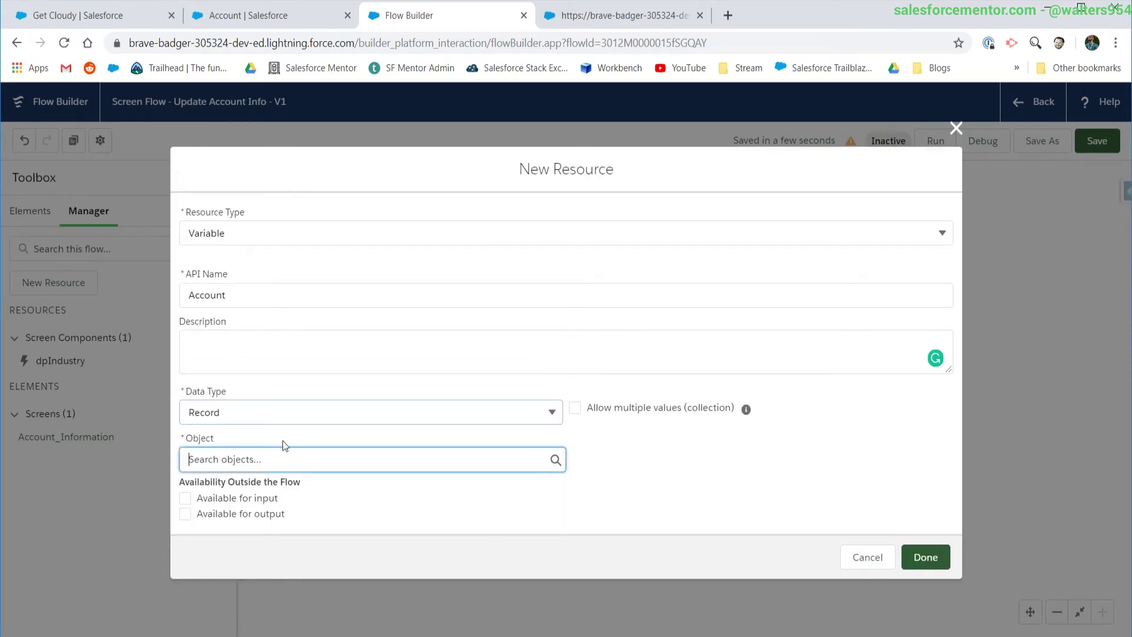
pyautogui.write('account')
pyautogui.click(307, 170)
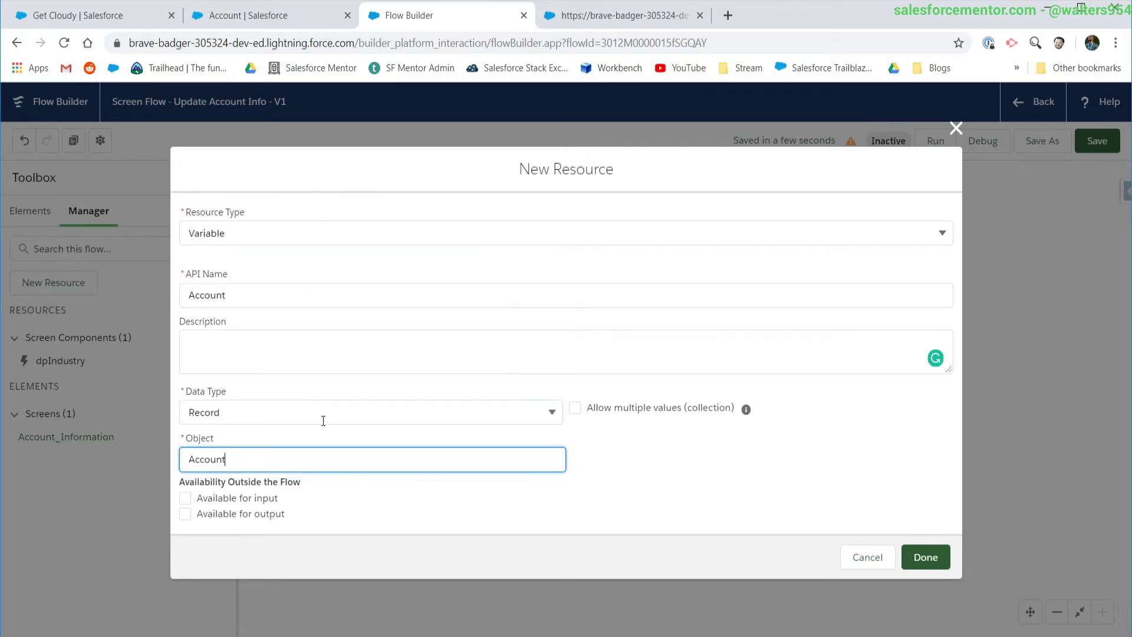
pyautogui.click(185, 498)
pyautogui.click(911, 560)
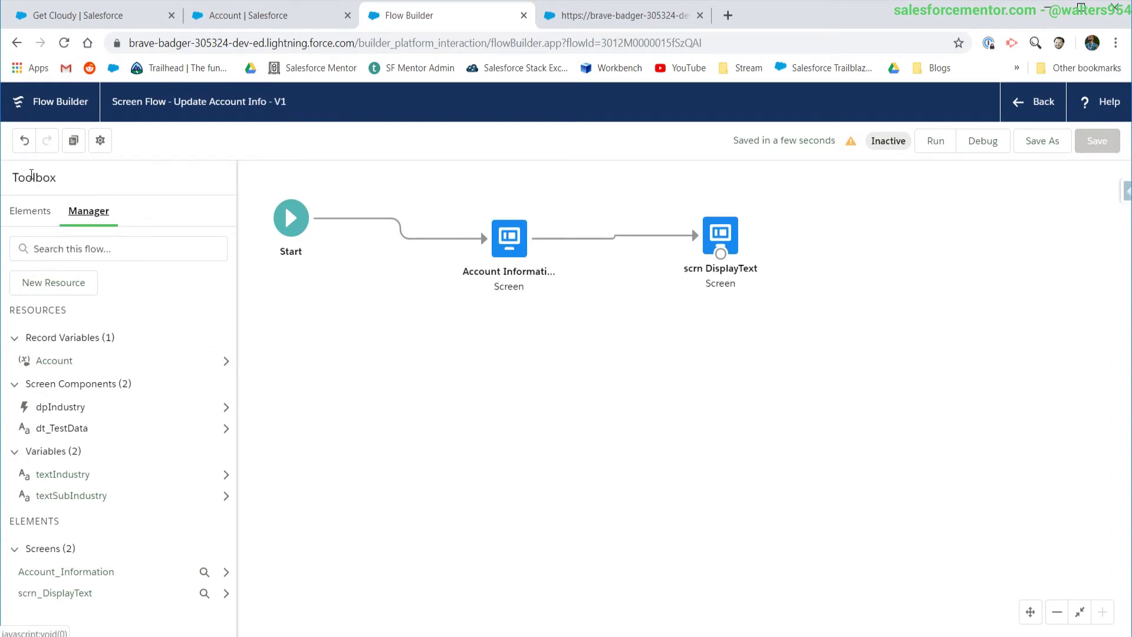
# Add an Update Records element below and beyond the scrn DisplayText screen, using the Account record variable
pyautogui.click(30, 210)
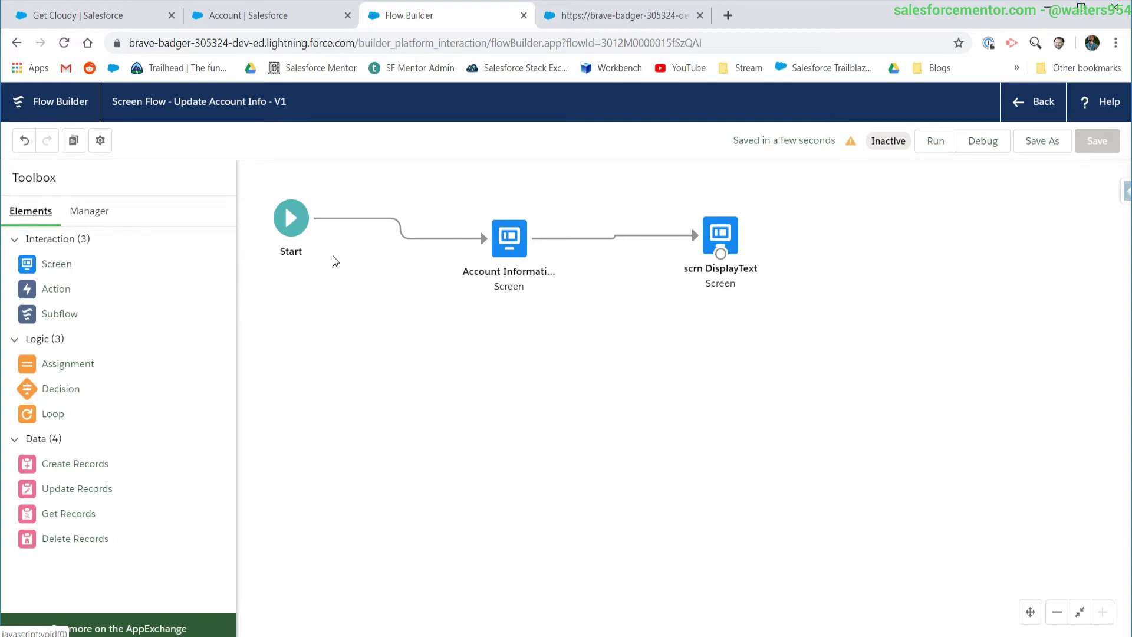
pyautogui.moveTo(55, 495); pyautogui.dragTo(844, 346)
pyautogui.click(343, 488)
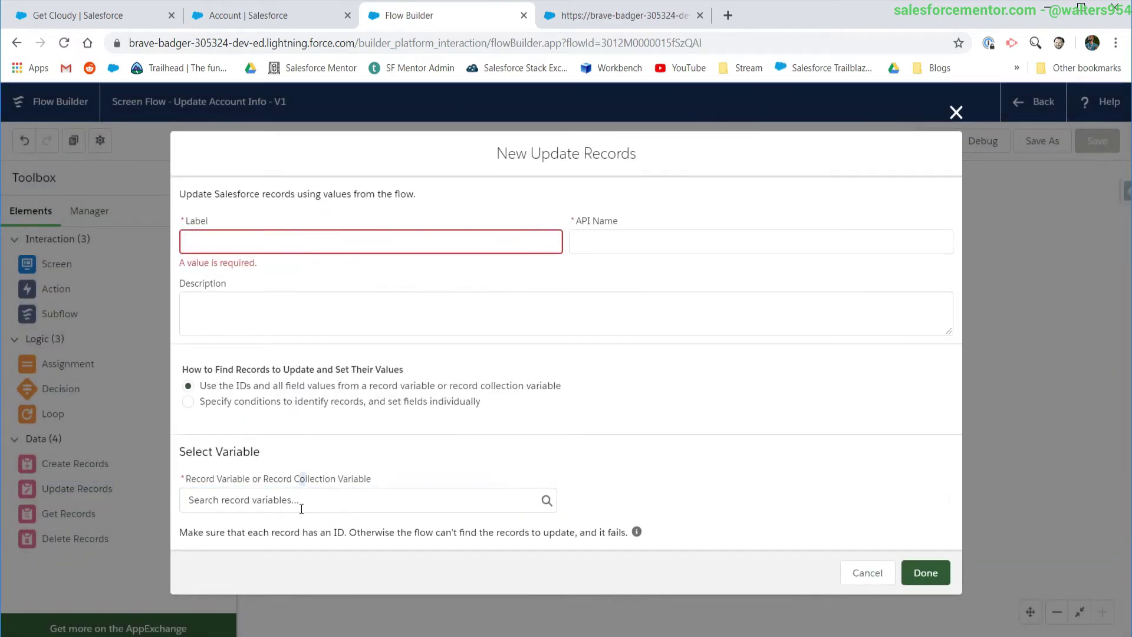
pyautogui.write('acc')
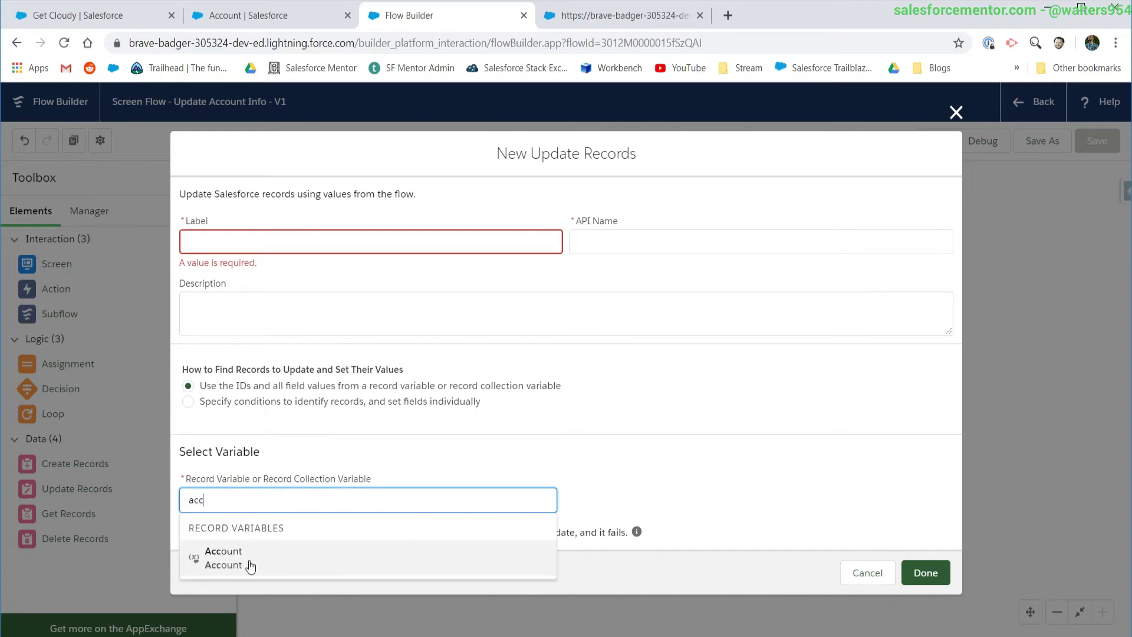
pyautogui.click(250, 566)
# Label the Update Records element Account Update with API name Account_Update, and finish creating it
pyautogui.click(224, 250)
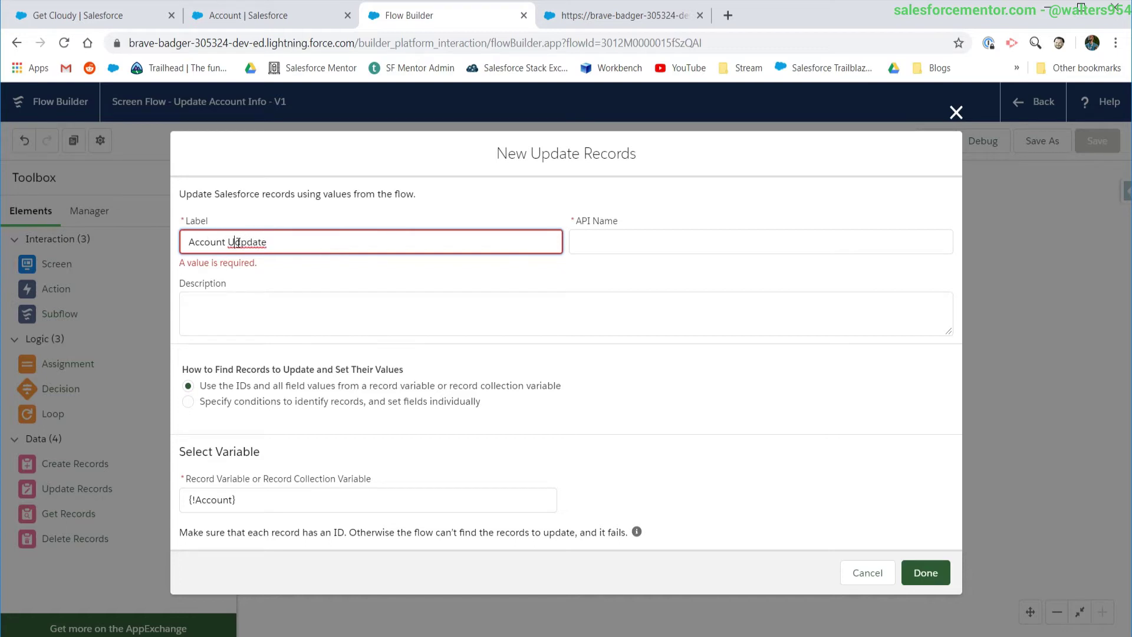
pyautogui.hotkey('shift', 'End')
pyautogui.press('BackSpace')
pyautogui.write('pdate')
pyautogui.press('Tab')
pyautogui.press('Tab')
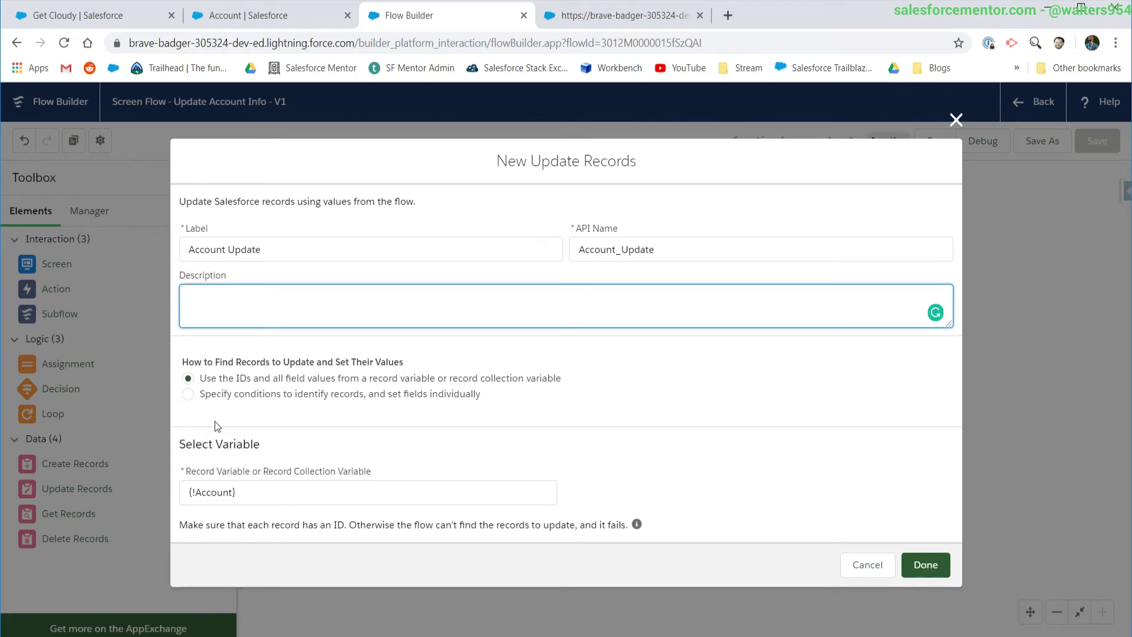
pyautogui.click(926, 566)
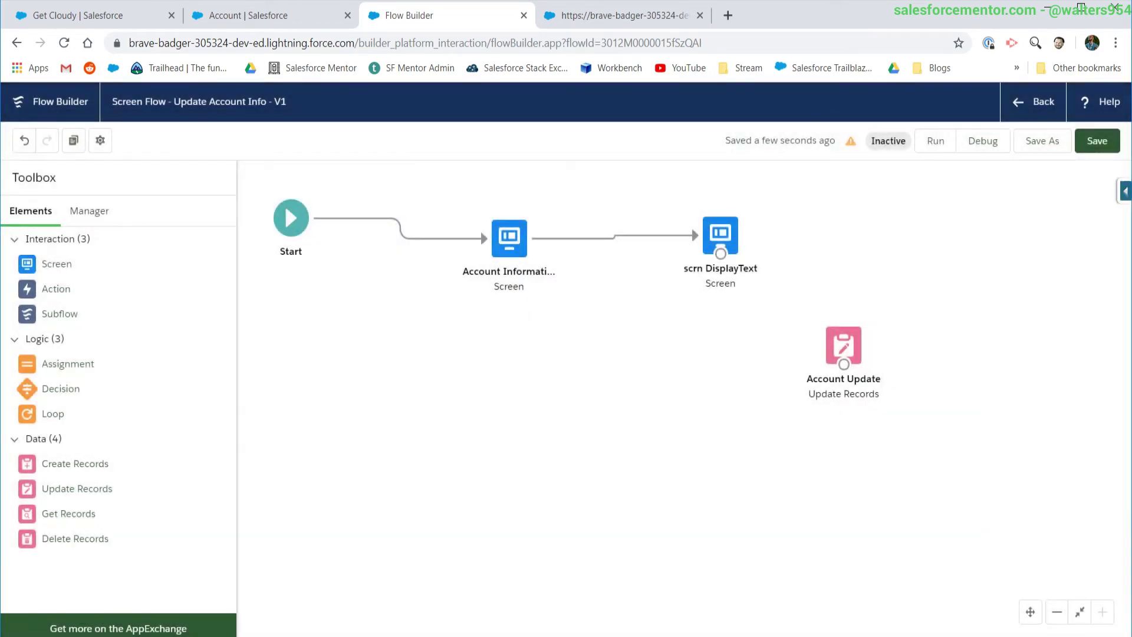
# Add an Assignment element labelled Assign Industry = Account beside the scrn DisplayText screen, setting {!Account.Industry} equal to {!textIndustry}
pyautogui.moveTo(61, 364); pyautogui.dragTo(807, 230)
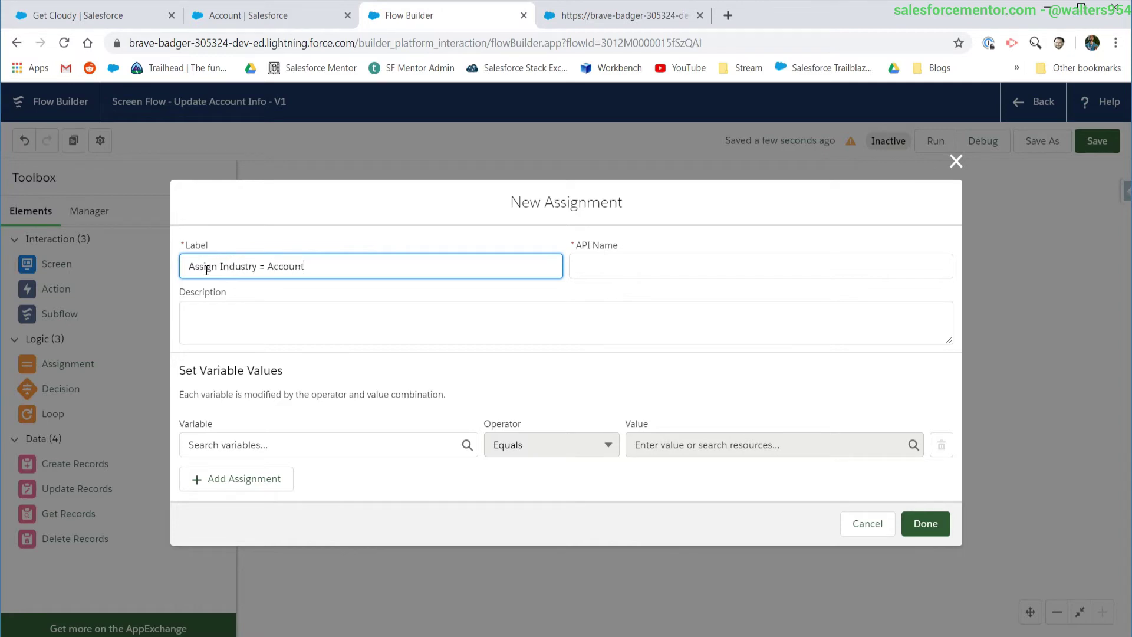
pyautogui.click(362, 323)
pyautogui.click(290, 445)
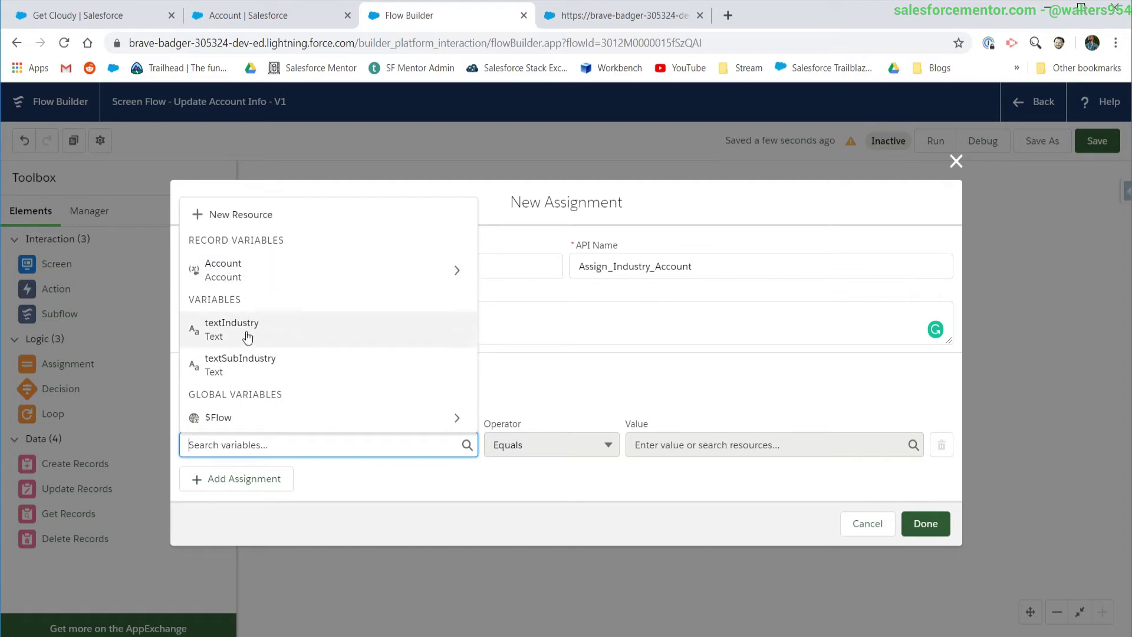
pyautogui.click(222, 269)
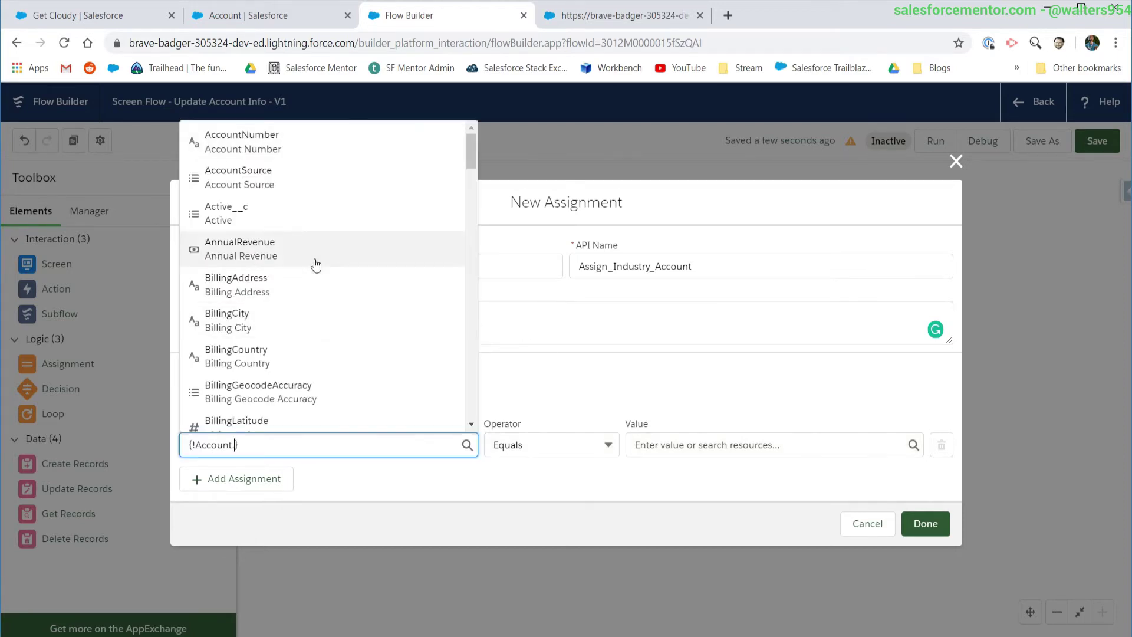
pyautogui.write('Indu')
pyautogui.click(312, 377)
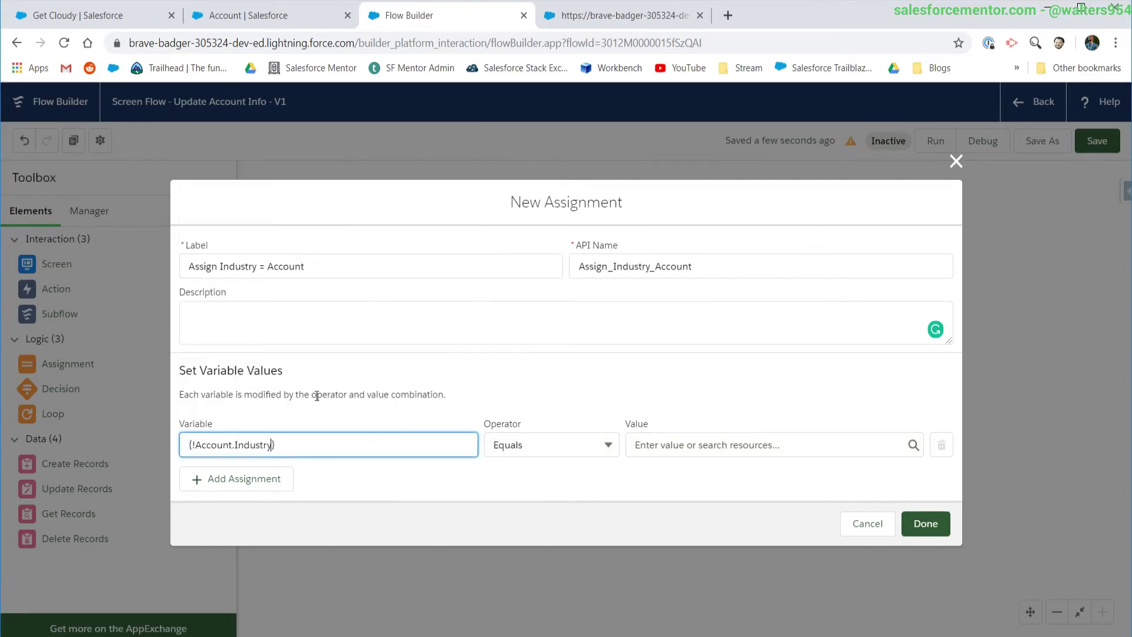
pyautogui.click(710, 447)
pyautogui.write('indus')
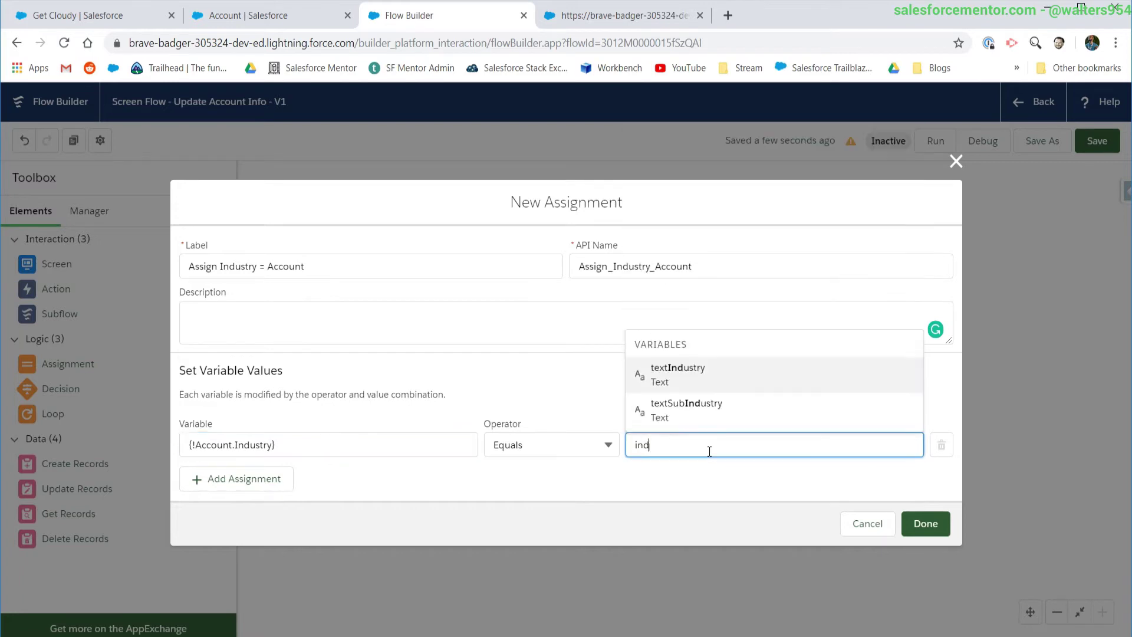
pyautogui.click(666, 377)
# Add a second assignment row with {!Account.Industry_Subtype__c} as its variable
pyautogui.click(239, 479)
pyautogui.click(226, 470)
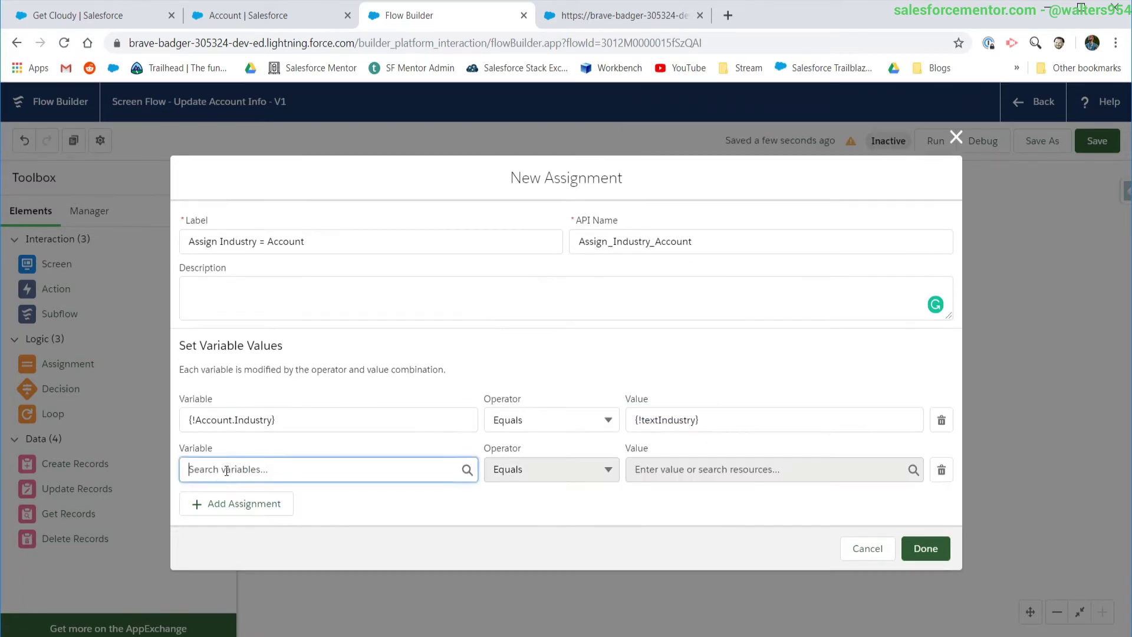
pyautogui.write('account')
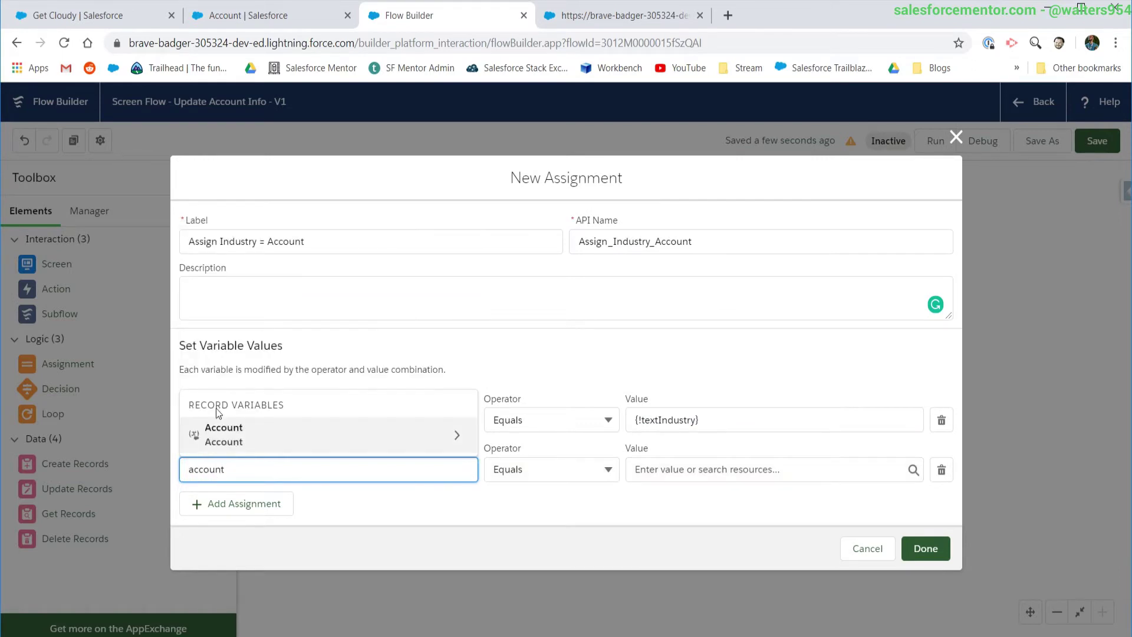
pyautogui.click(233, 435)
pyautogui.write('s')
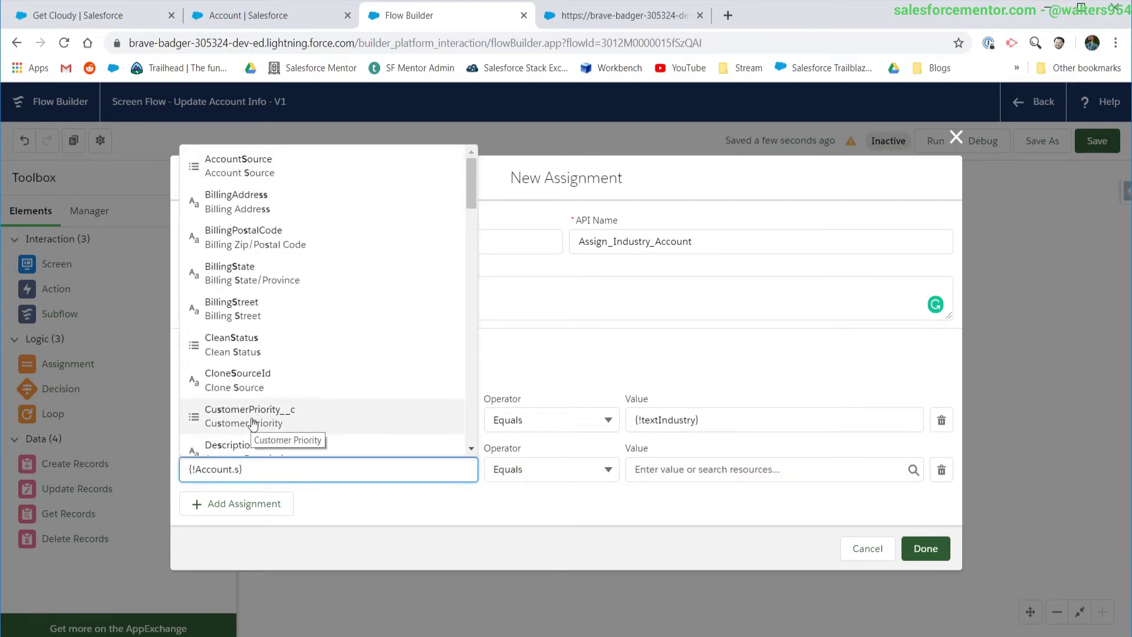
pyautogui.write('ub')
pyautogui.click(253, 433)
# Set the Industry Subtype assignment's value to the textSubIndustry variable and finish creating the Assignment element
pyautogui.click(738, 472)
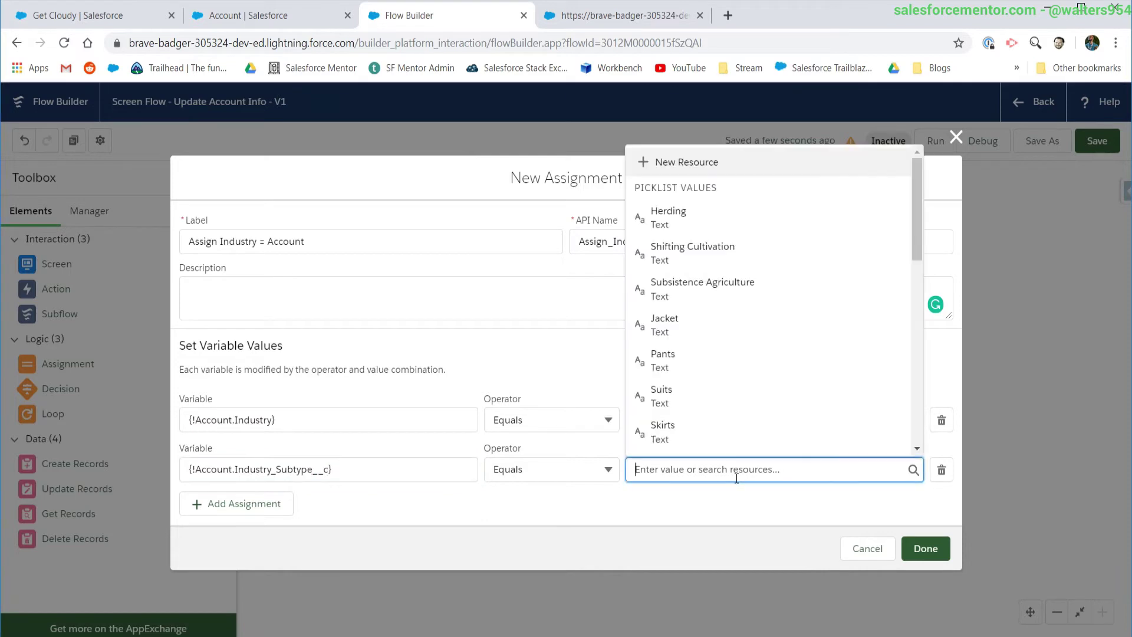
pyautogui.write('text')
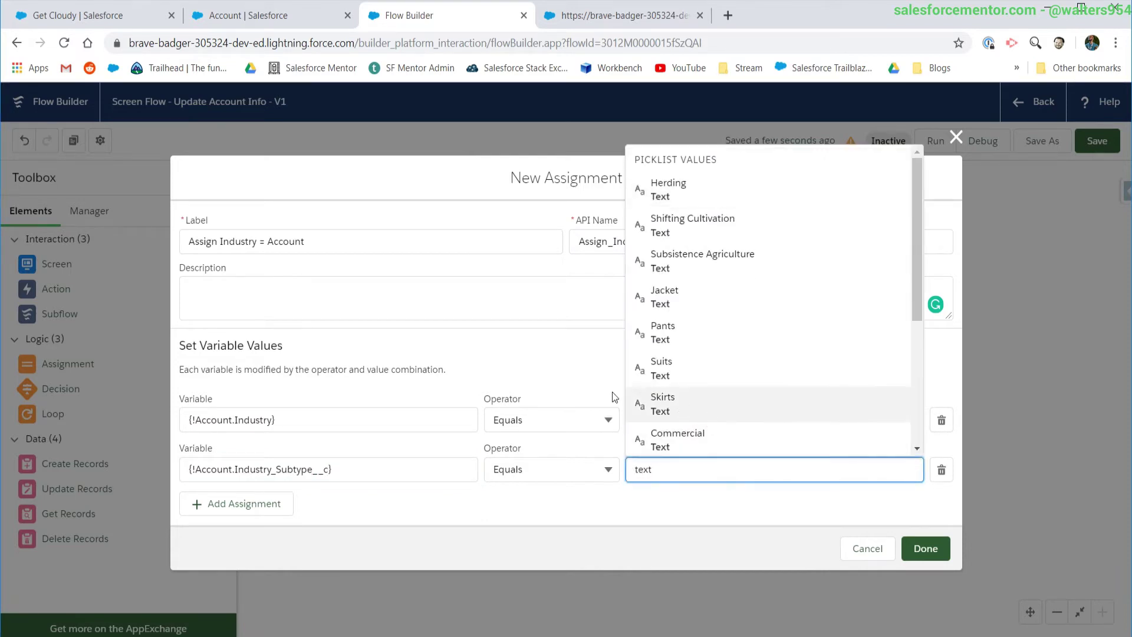
pyautogui.click(631, 537)
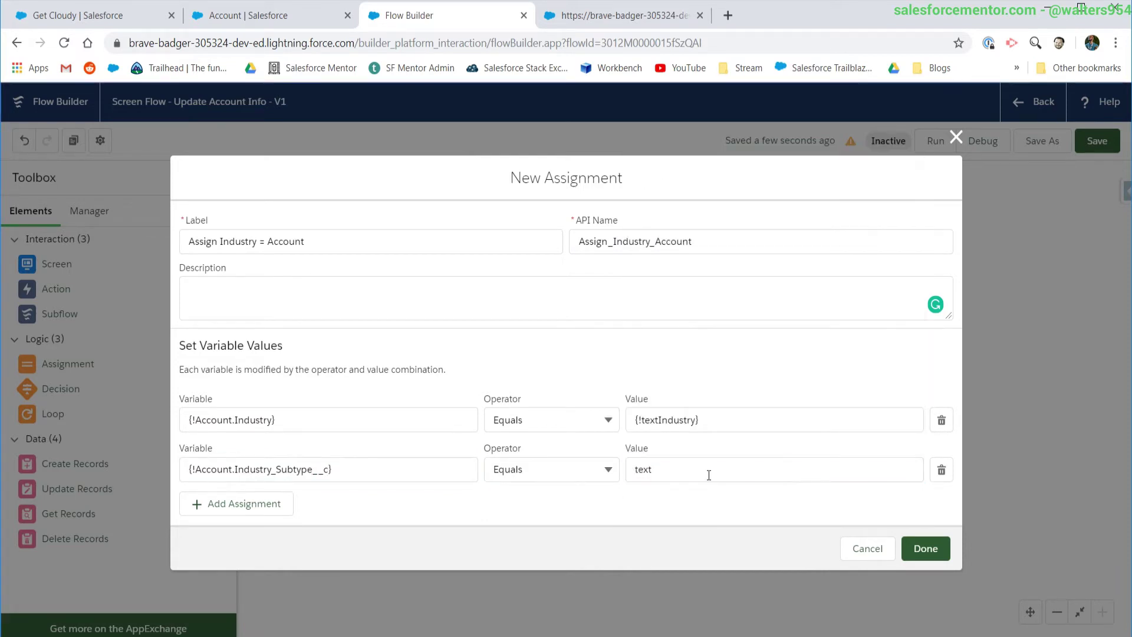
pyautogui.doubleClick(708, 470)
pyautogui.write('sub')
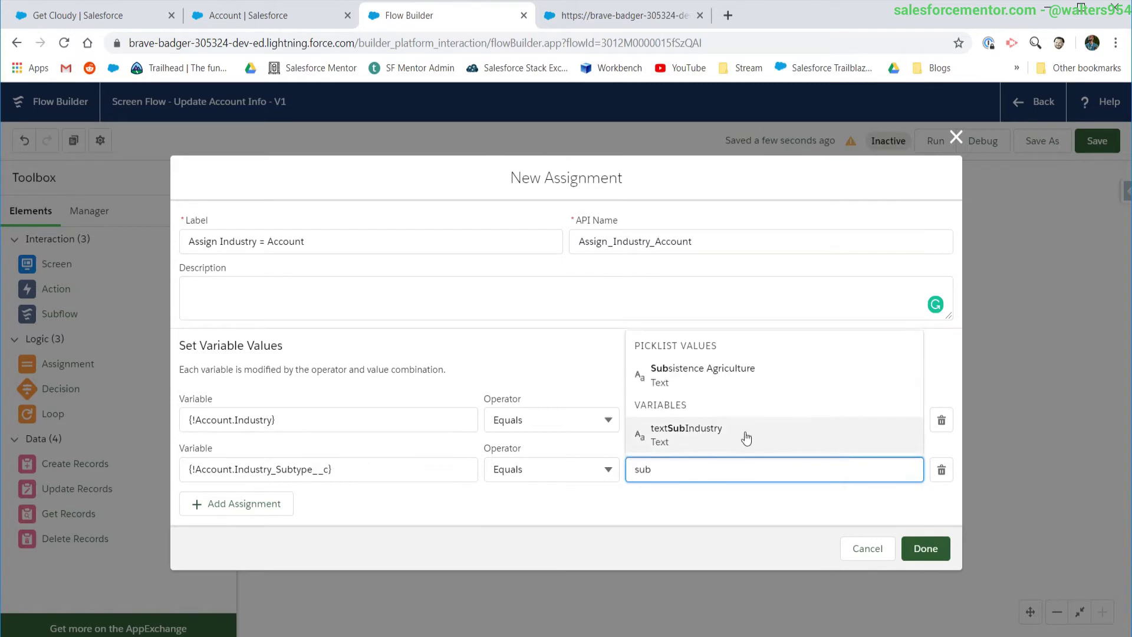
pyautogui.click(689, 436)
pyautogui.click(925, 548)
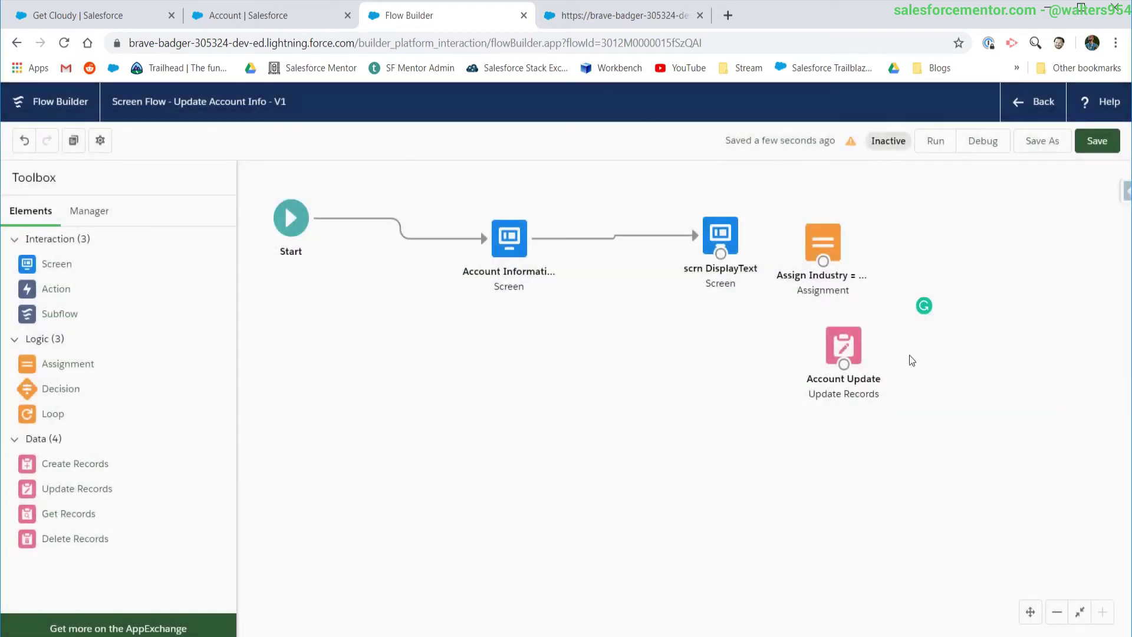
# Connect scrn DisplayText to the Assignment element and that element to Account Update, and save the flow
pyautogui.moveTo(720, 255); pyautogui.dragTo(843, 342)
pyautogui.click(1096, 142)
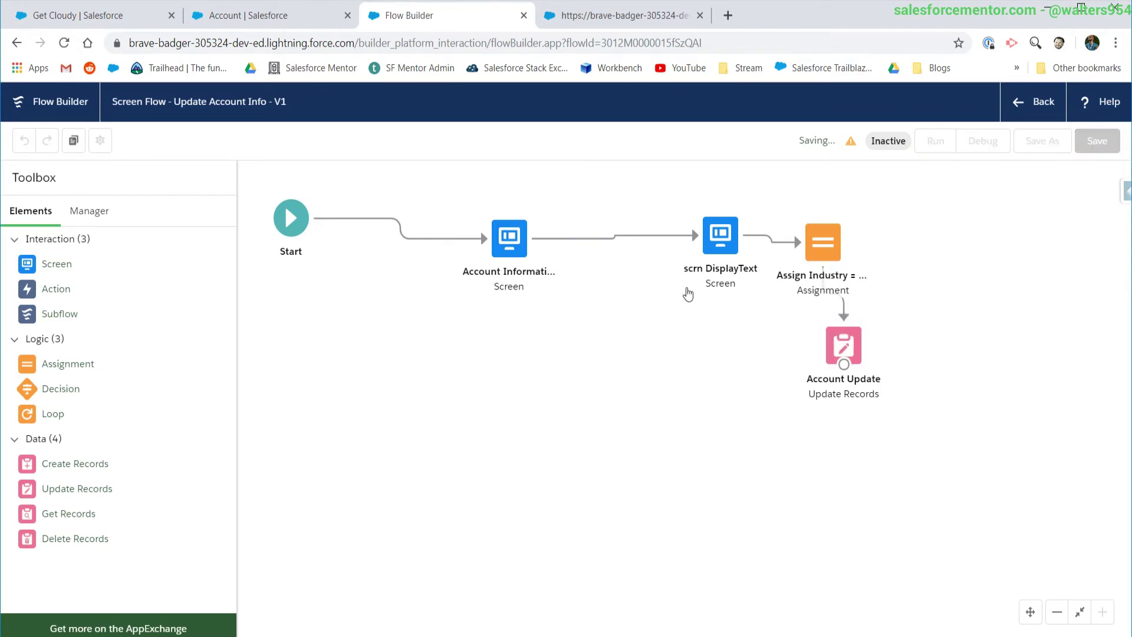
pyautogui.click(984, 172)
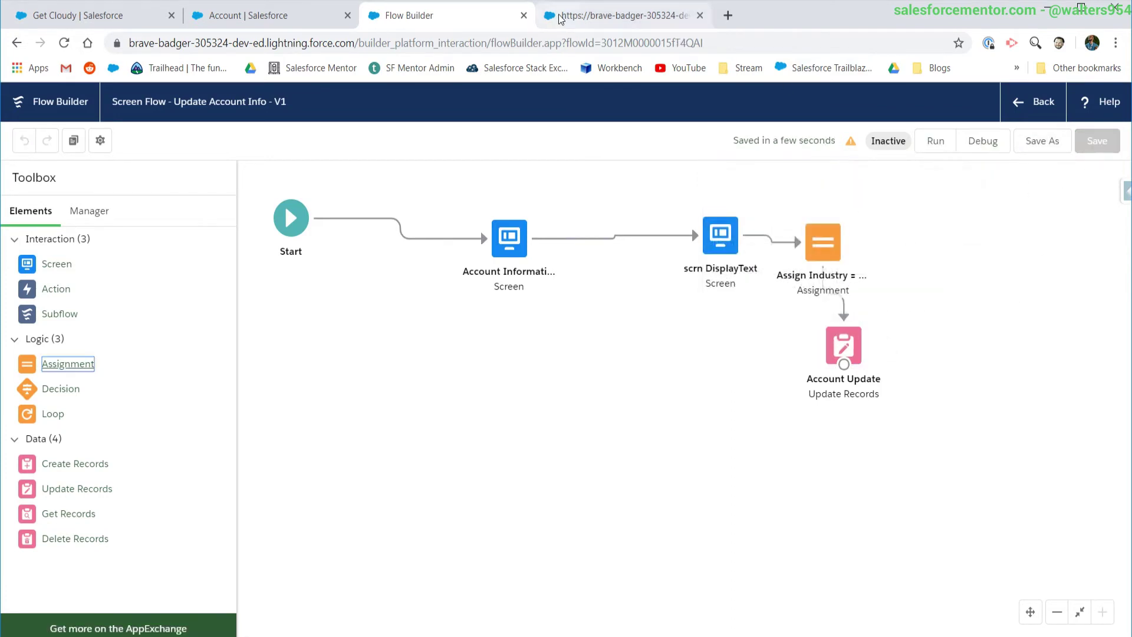
# Debug the flow with Industry Apparel and Industry Subtype Pants, and review the Account_Update entry and its error in the debug details
pyautogui.click(981, 142)
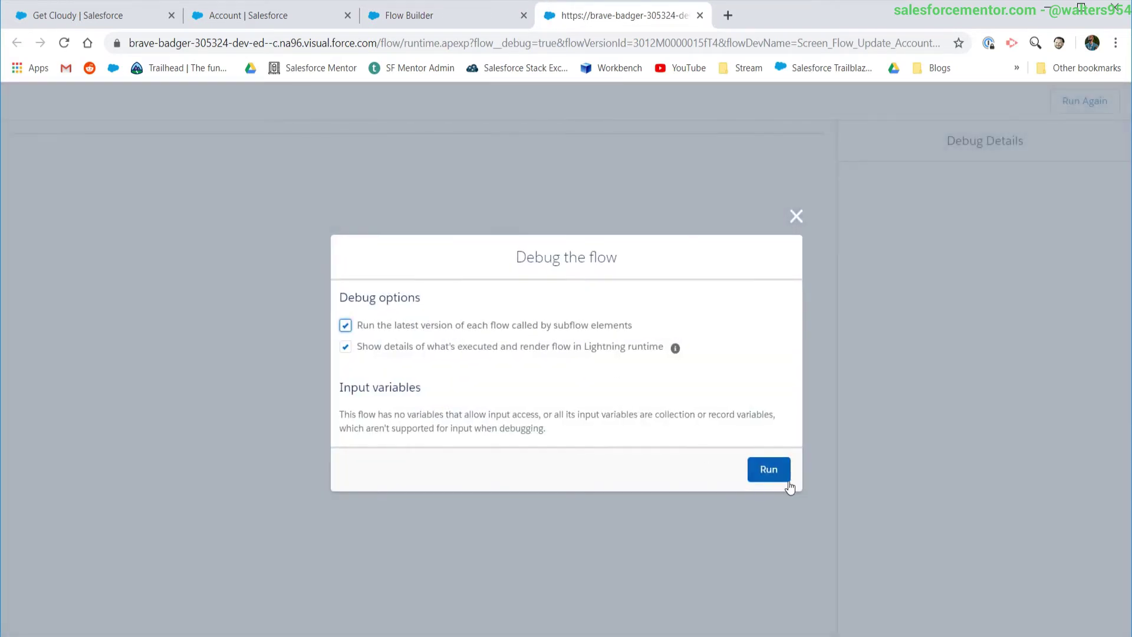
pyautogui.click(779, 470)
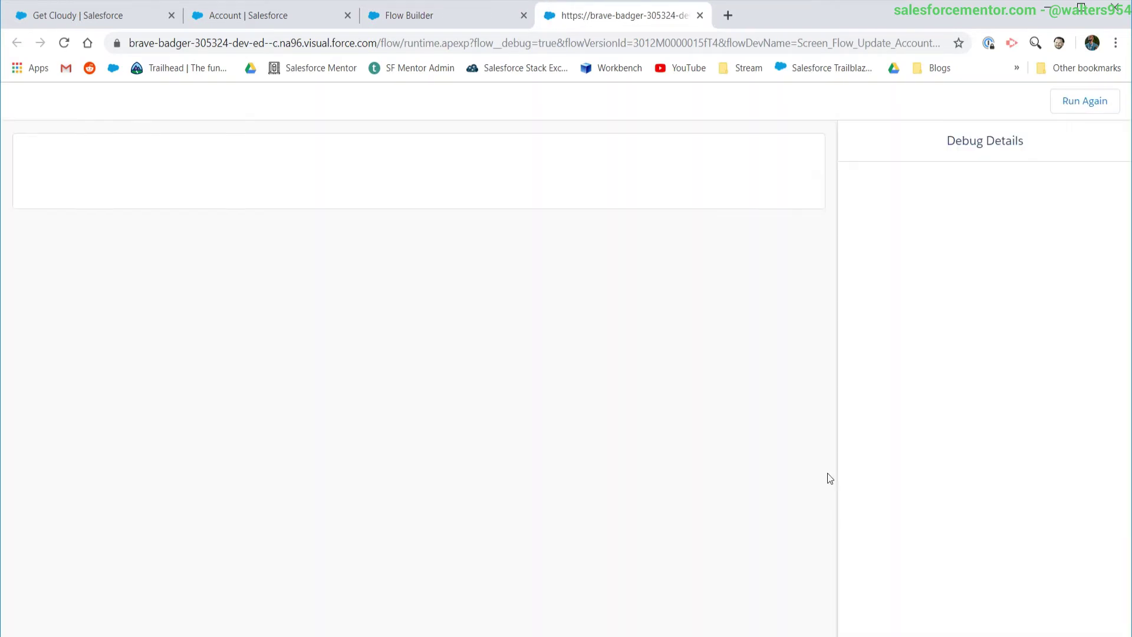
pyautogui.click(182, 211)
pyautogui.click(150, 257)
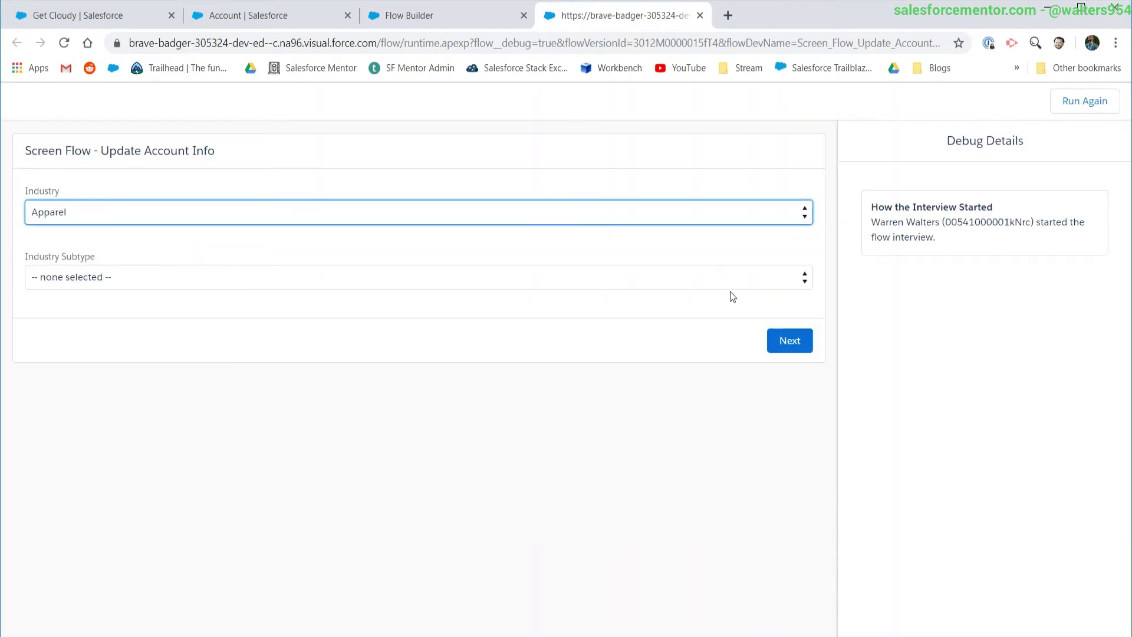
pyautogui.click(731, 277)
pyautogui.click(737, 324)
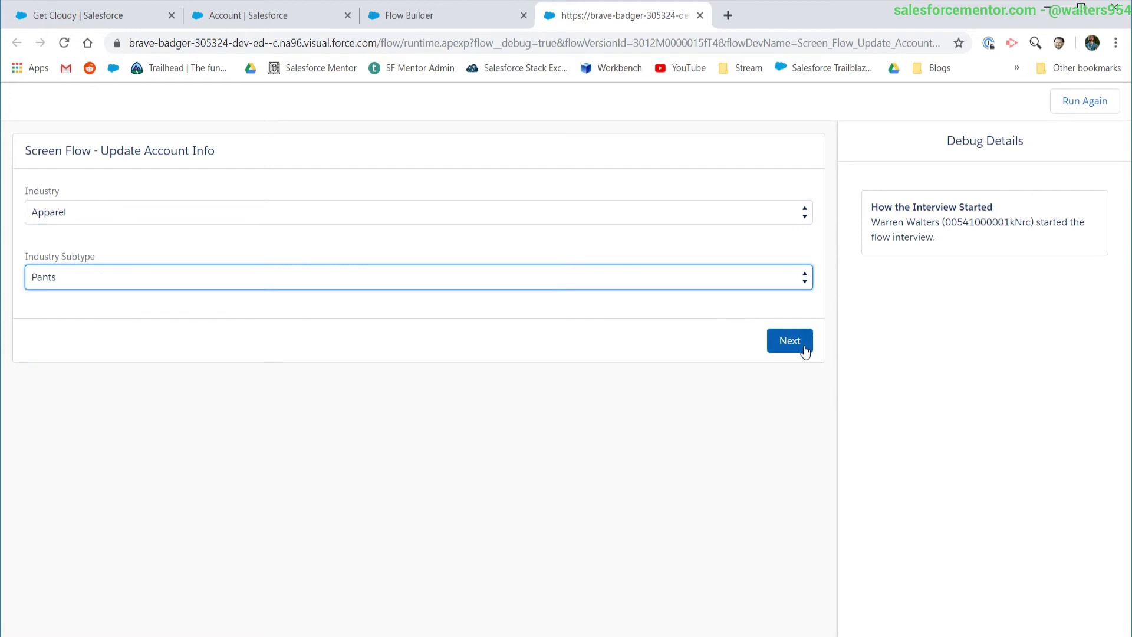
pyautogui.click(788, 348)
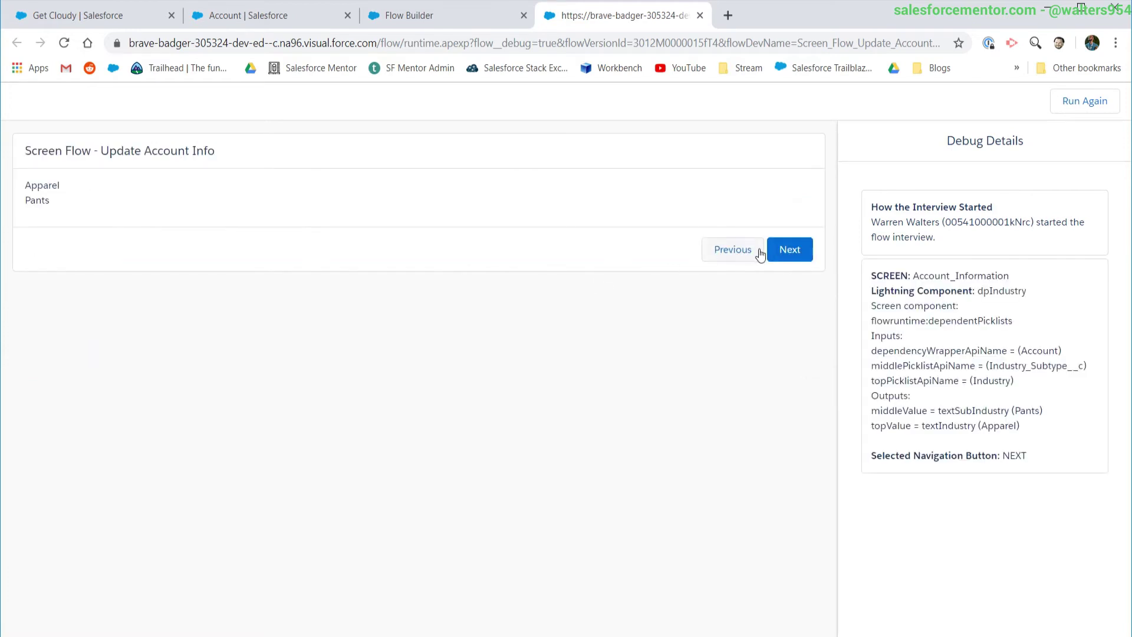
pyautogui.click(782, 248)
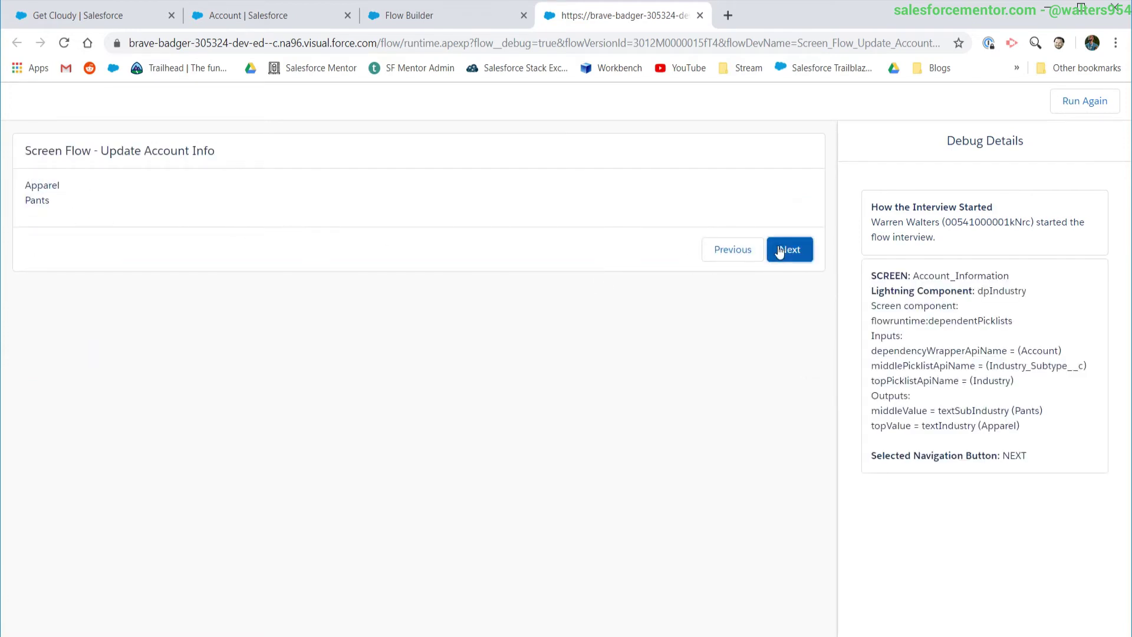
pyautogui.moveTo(871, 518); pyautogui.dragTo(1022, 547)
pyautogui.click(911, 449)
pyautogui.moveTo(874, 348); pyautogui.dragTo(994, 453)
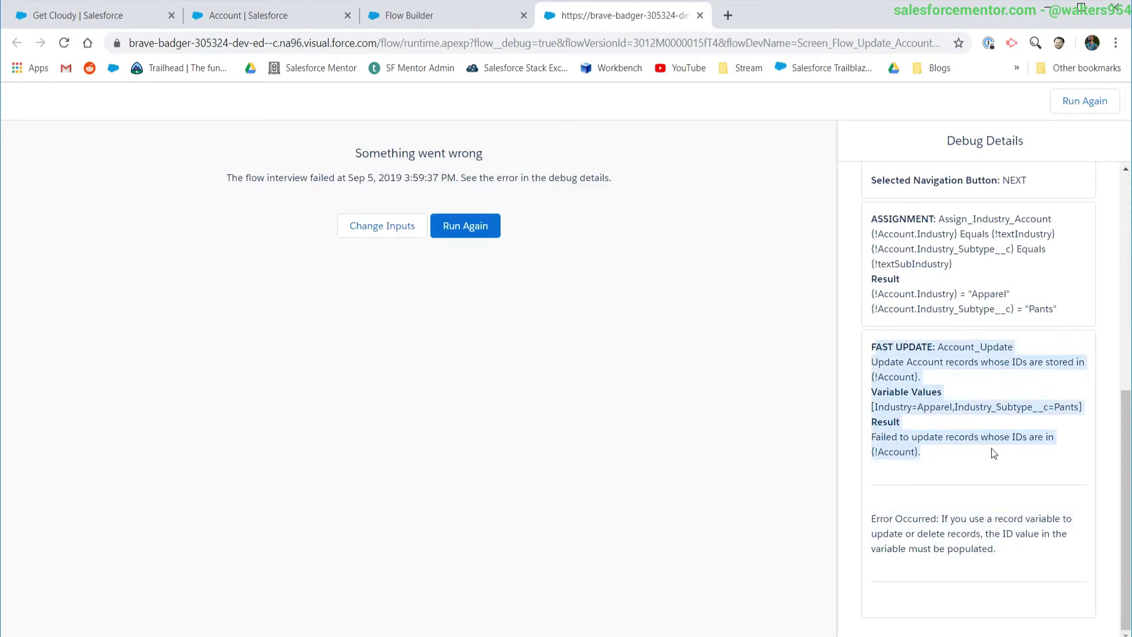
pyautogui.click(994, 453)
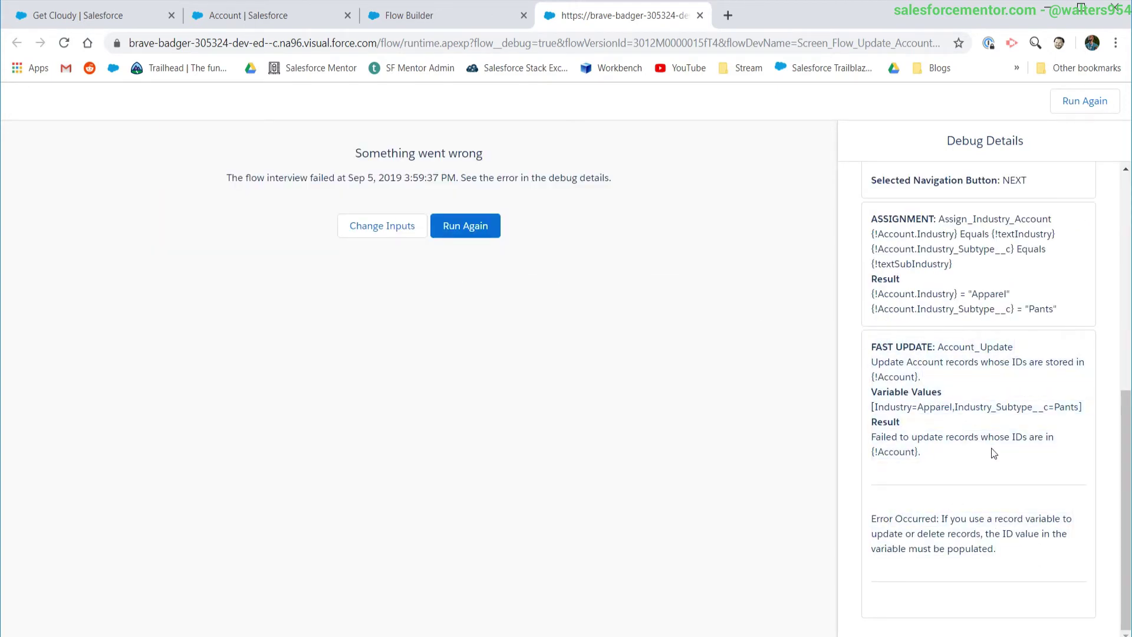
# Back in Flow Builder, check the Account record variable's input availability and close it without changes
pyautogui.click(447, 20)
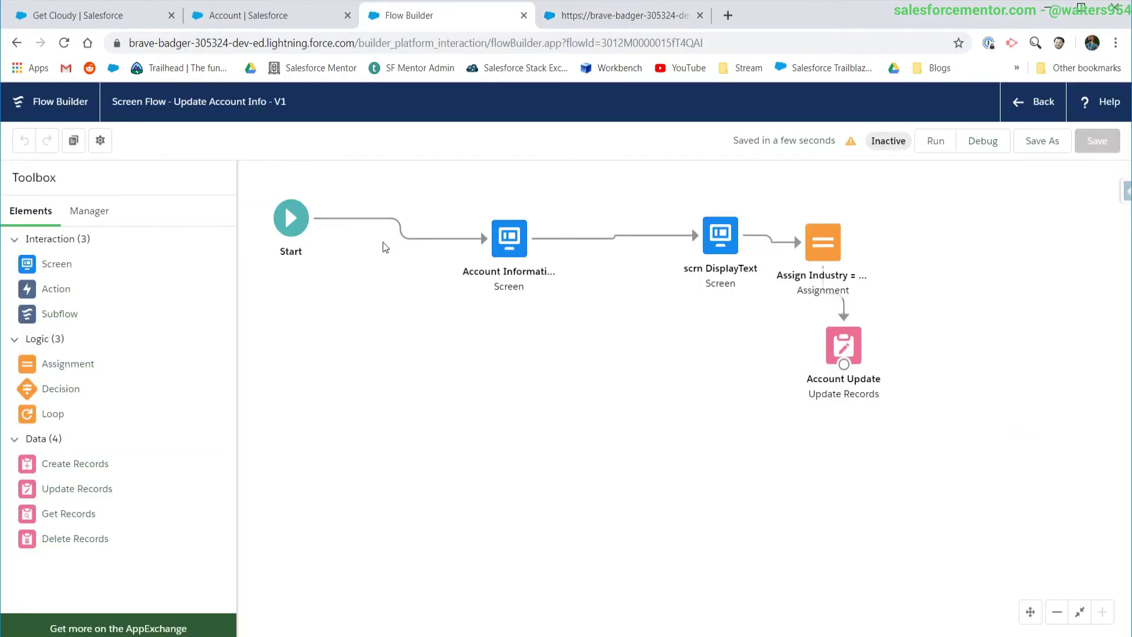
pyautogui.click(94, 213)
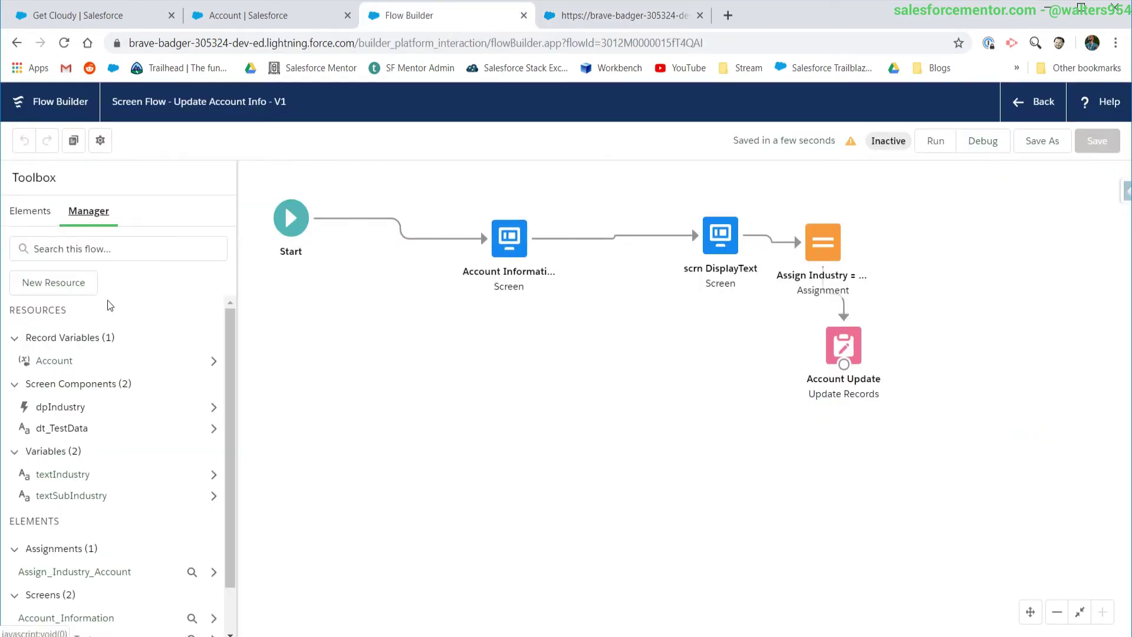
pyautogui.click(54, 362)
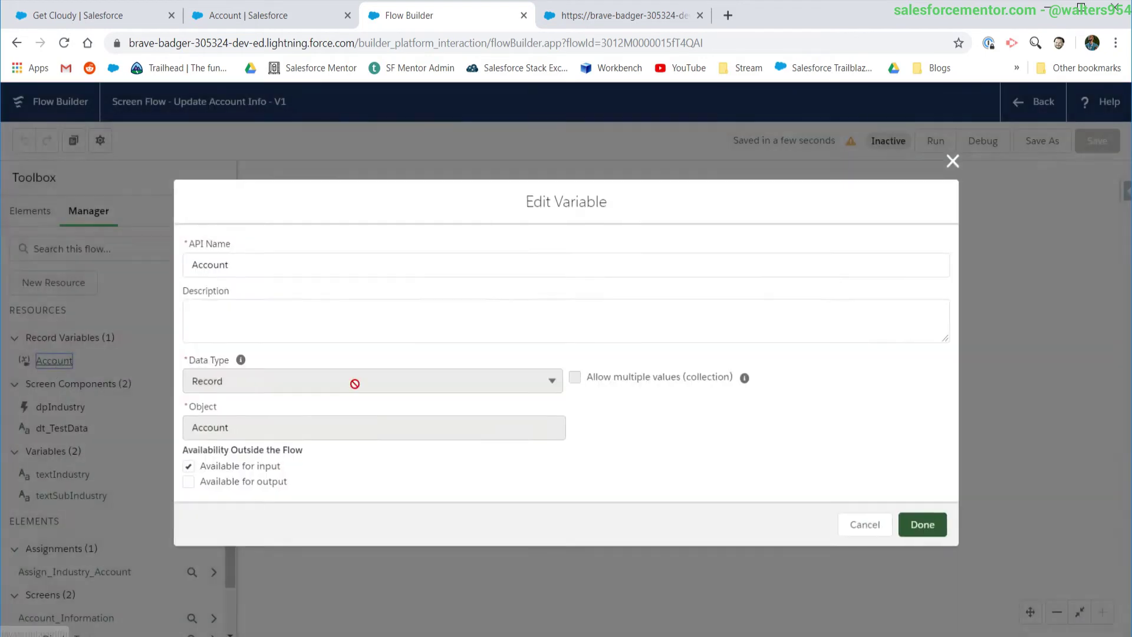
pyautogui.click(956, 159)
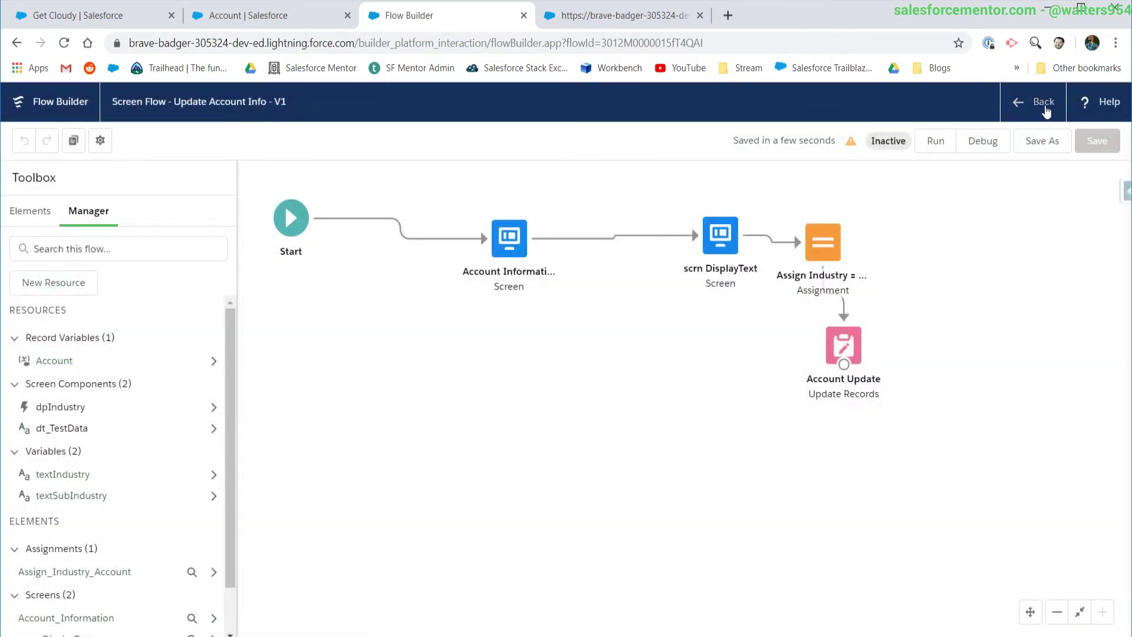
# Leave Flow Builder and activate version 1 of the Screen Flow - Update Account Info flow
pyautogui.click(1043, 102)
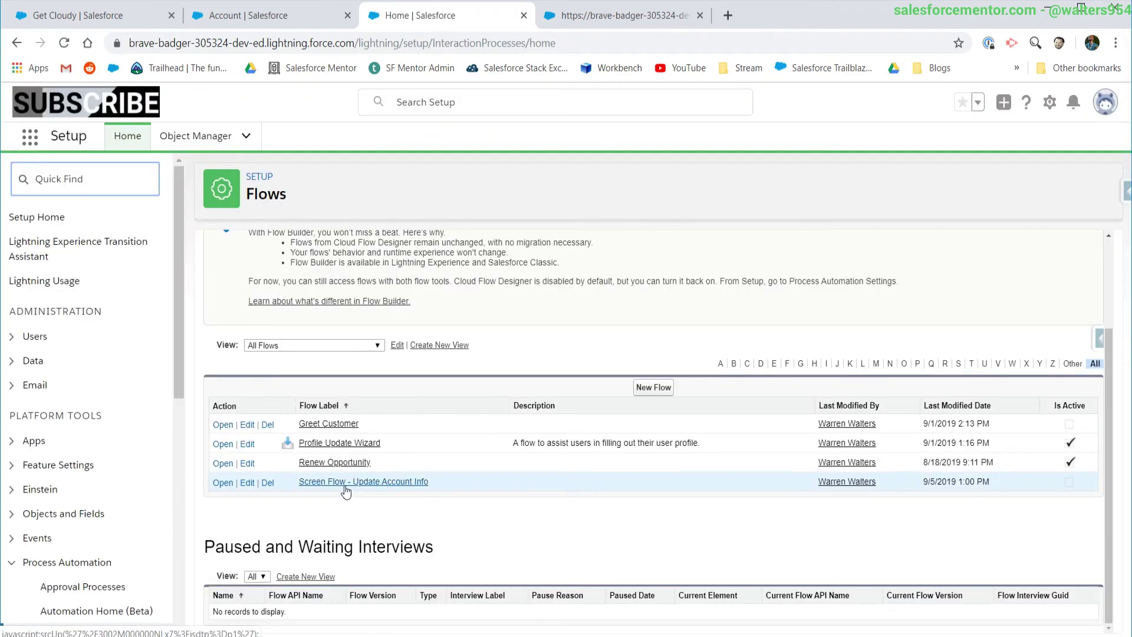
pyautogui.click(383, 481)
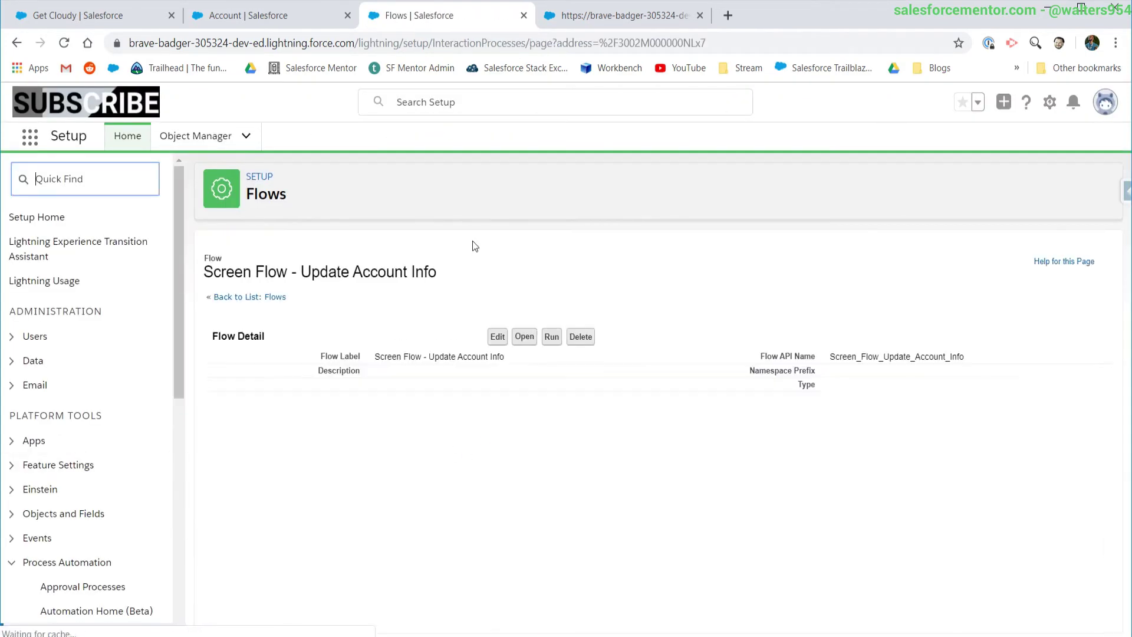
pyautogui.click(281, 517)
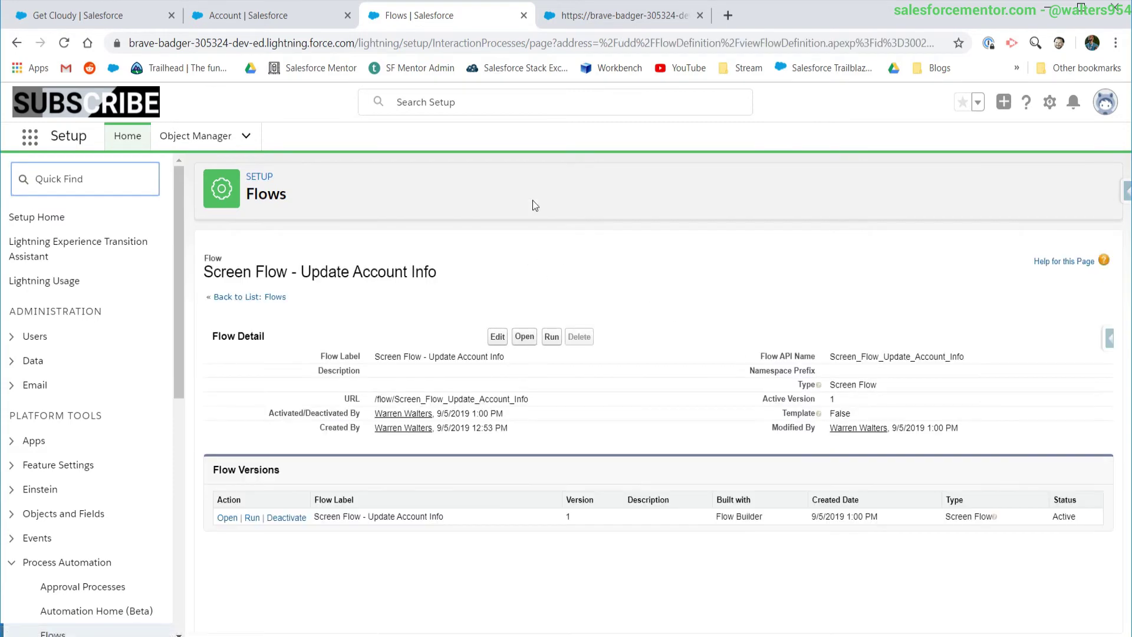
# Switch to the Get Cloudy account record and open its page for editing in Lightning App Builder
pyautogui.click(264, 8)
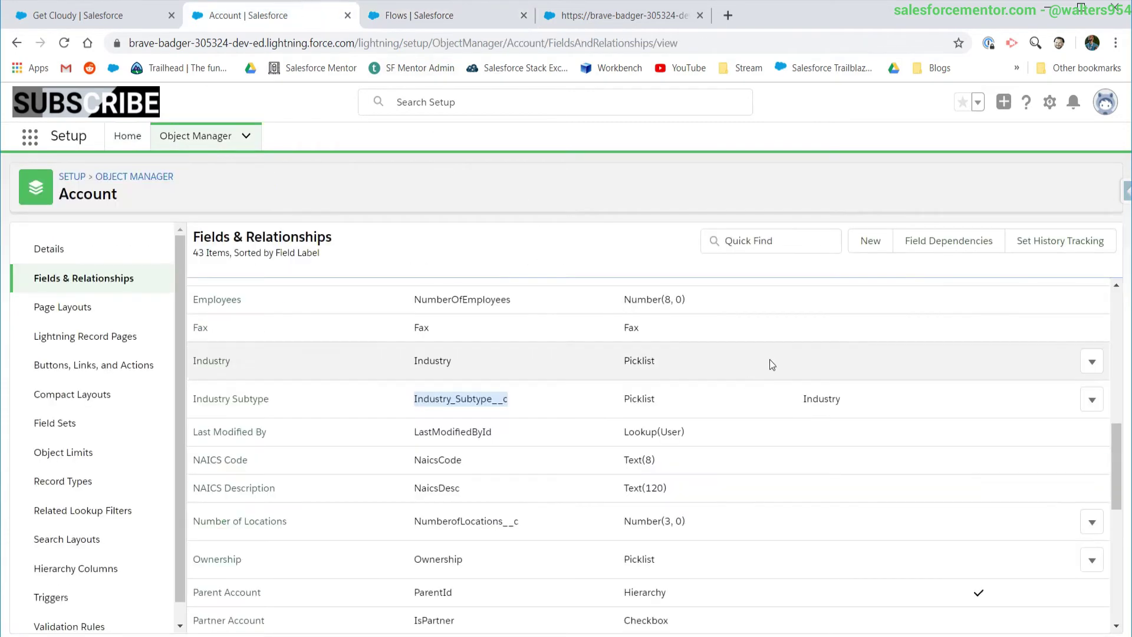
pyautogui.click(71, 17)
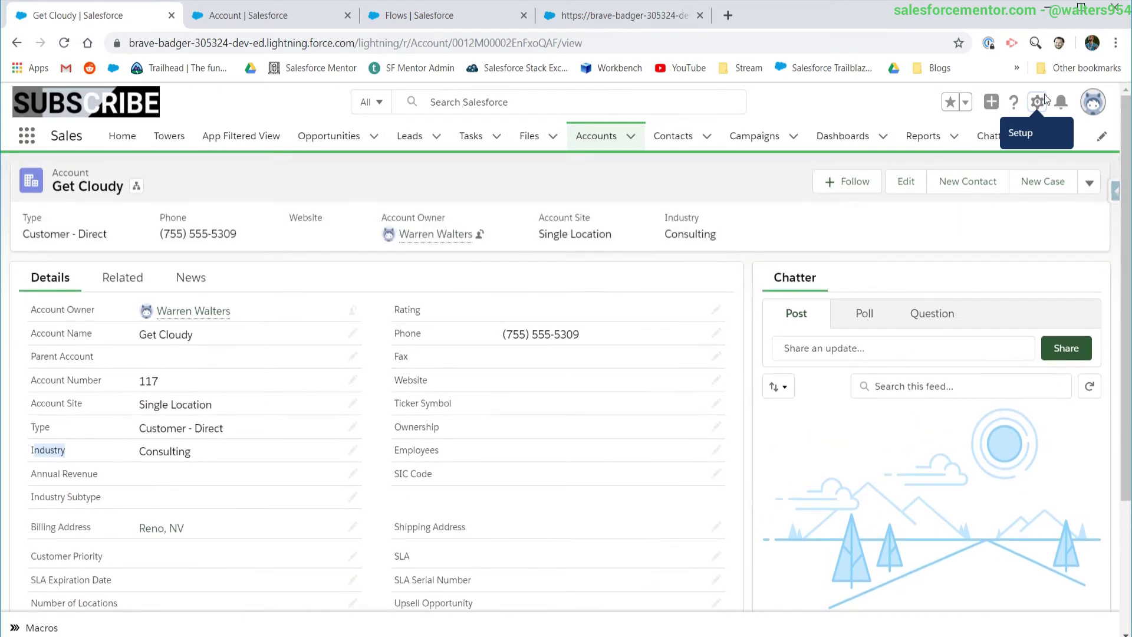
pyautogui.click(1038, 102)
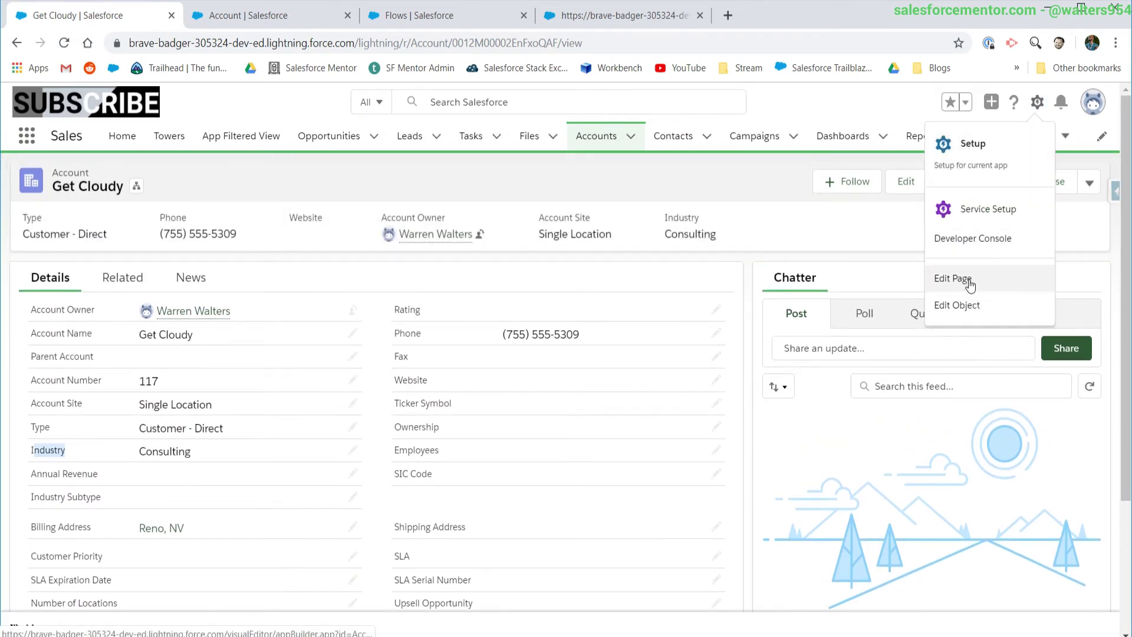
pyautogui.click(967, 283)
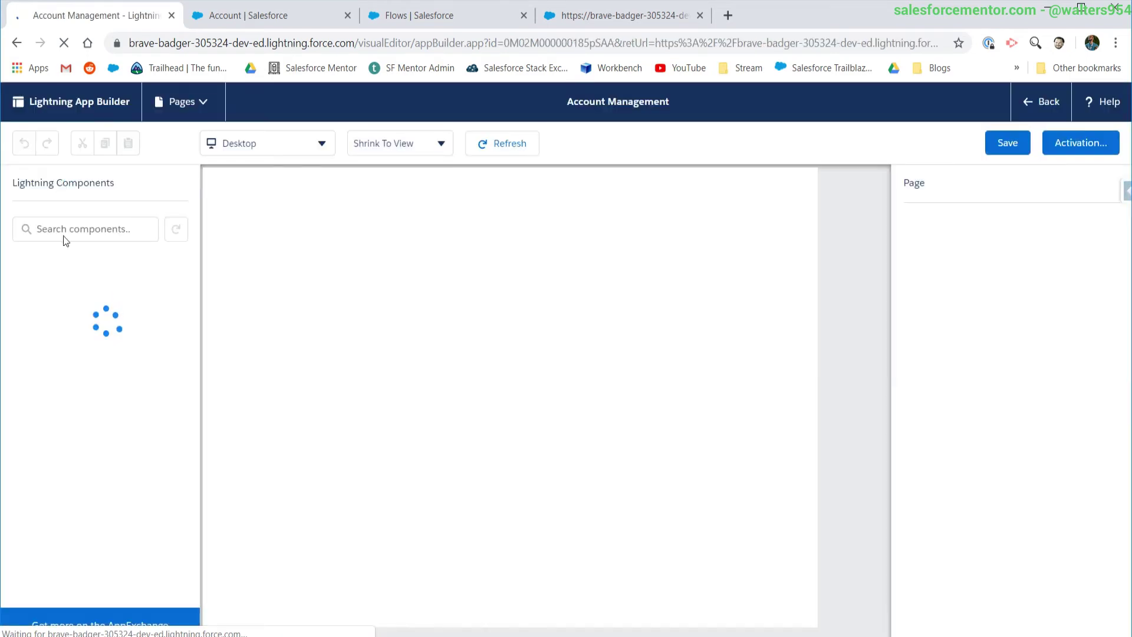
# Add a Flow component above Activity in the page sidebar, set to Screen Flow - Update Account Info, then save and return to the record
pyautogui.click(63, 230)
pyautogui.write('flow')
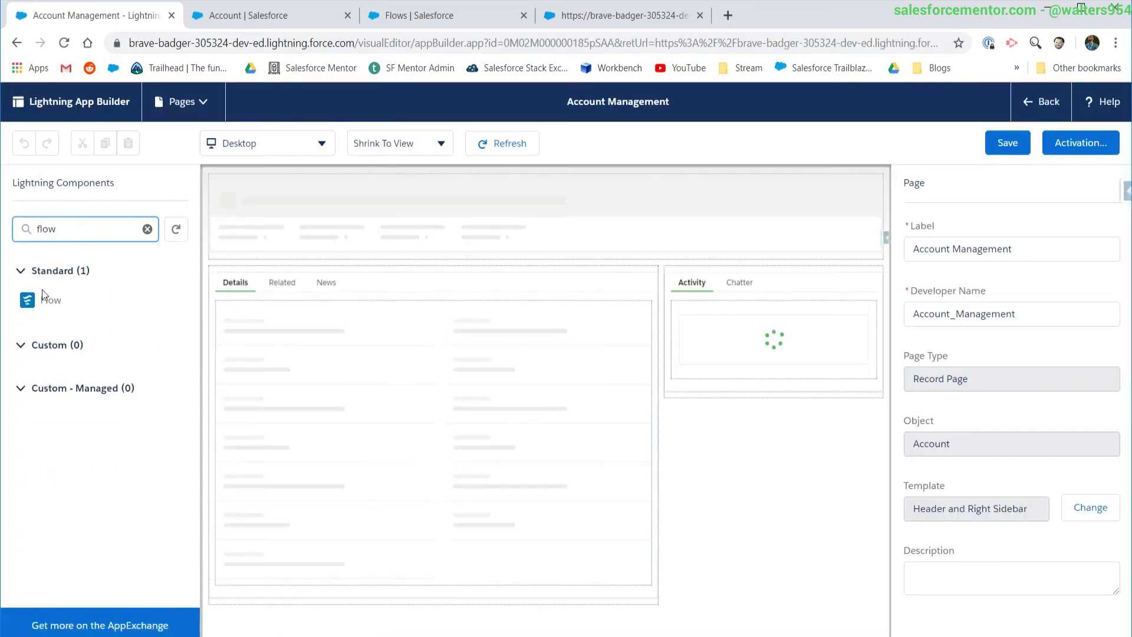
pyautogui.moveTo(43, 294); pyautogui.dragTo(802, 286)
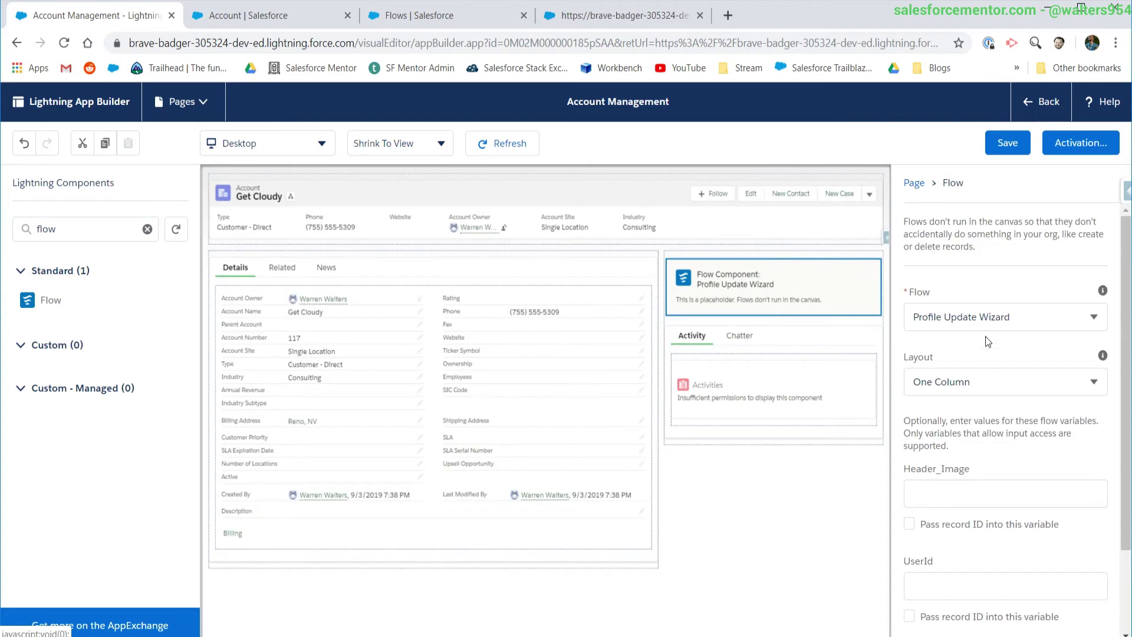
pyautogui.click(978, 318)
pyautogui.click(982, 367)
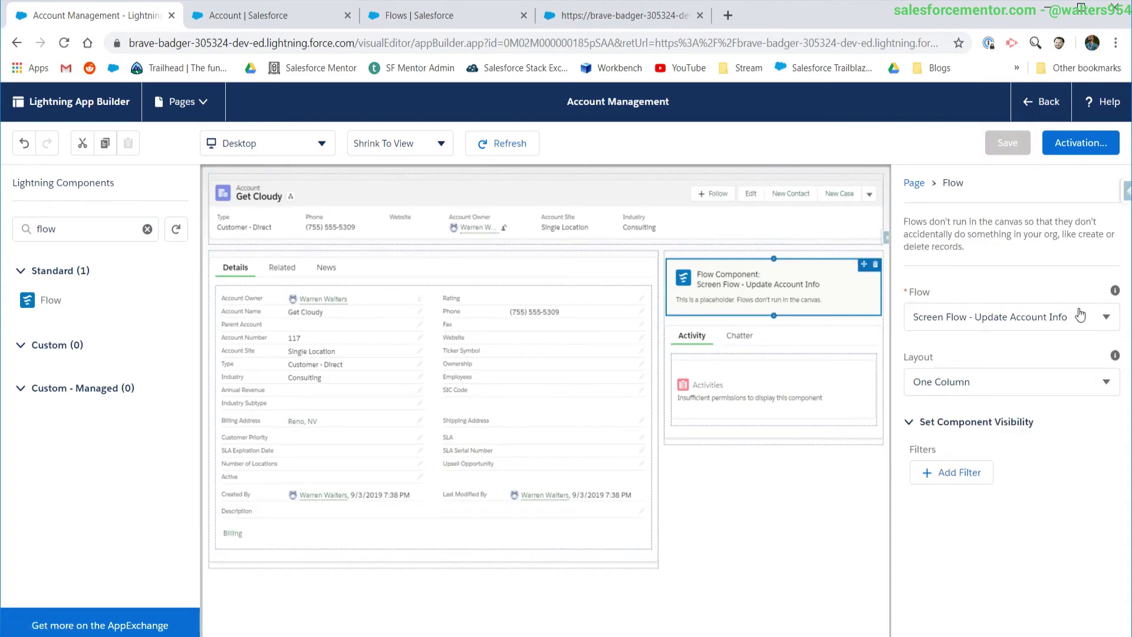
pyautogui.click(1041, 101)
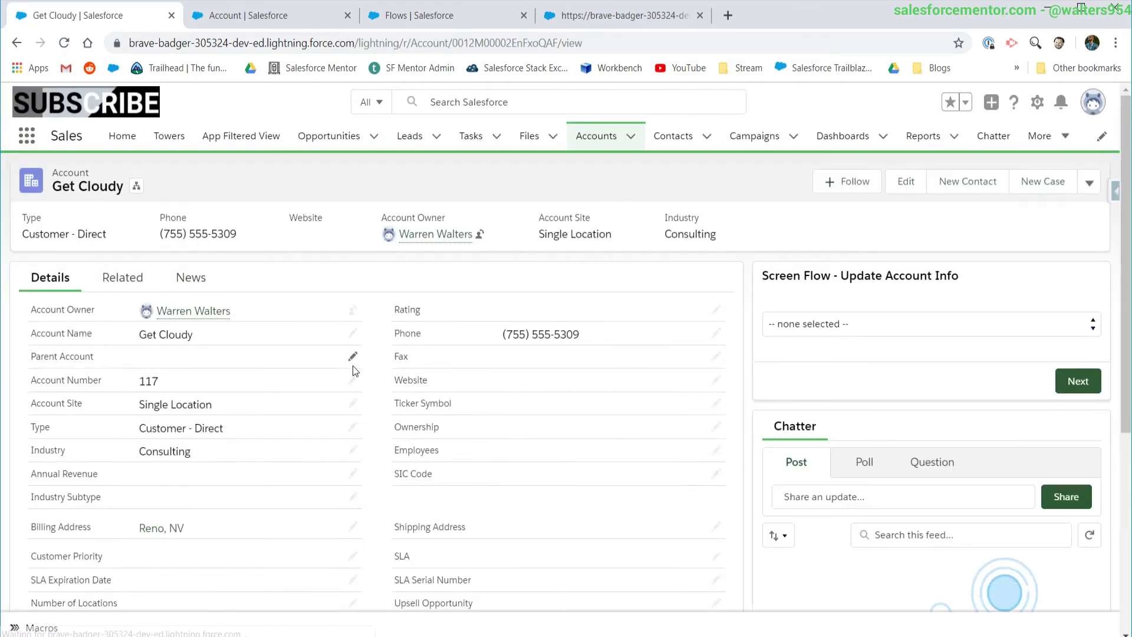
# Run the embedded flow on the Get Cloudy record with Industry Apparel and Industry Subtype Jacket through its final screen
pyautogui.click(800, 329)
pyautogui.click(812, 382)
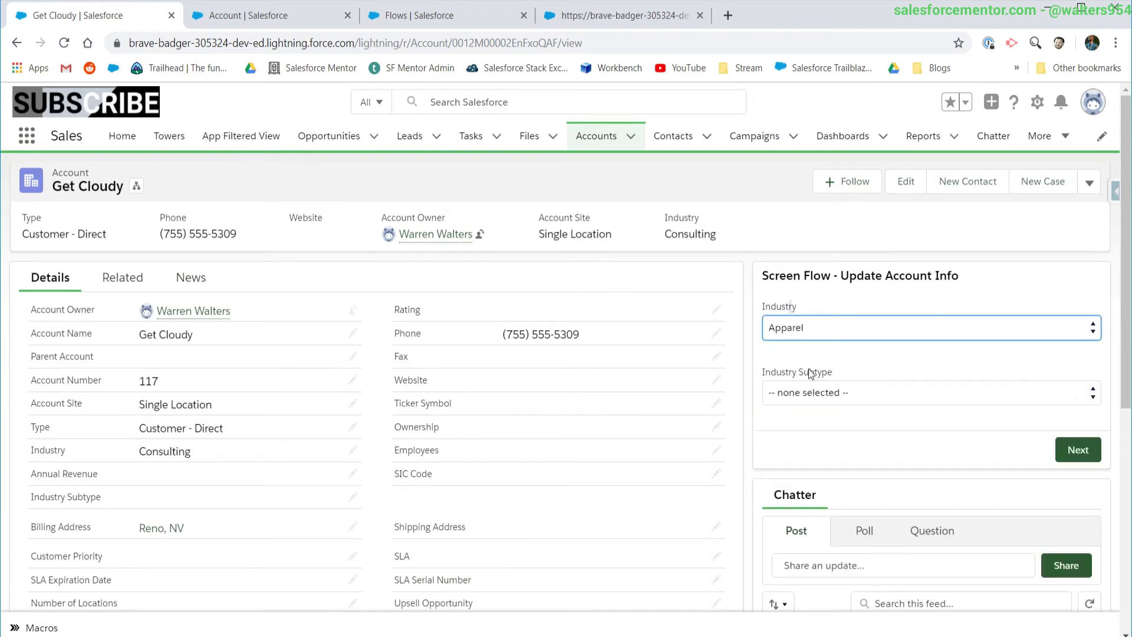
pyautogui.click(1002, 393)
pyautogui.click(983, 430)
pyautogui.click(1078, 449)
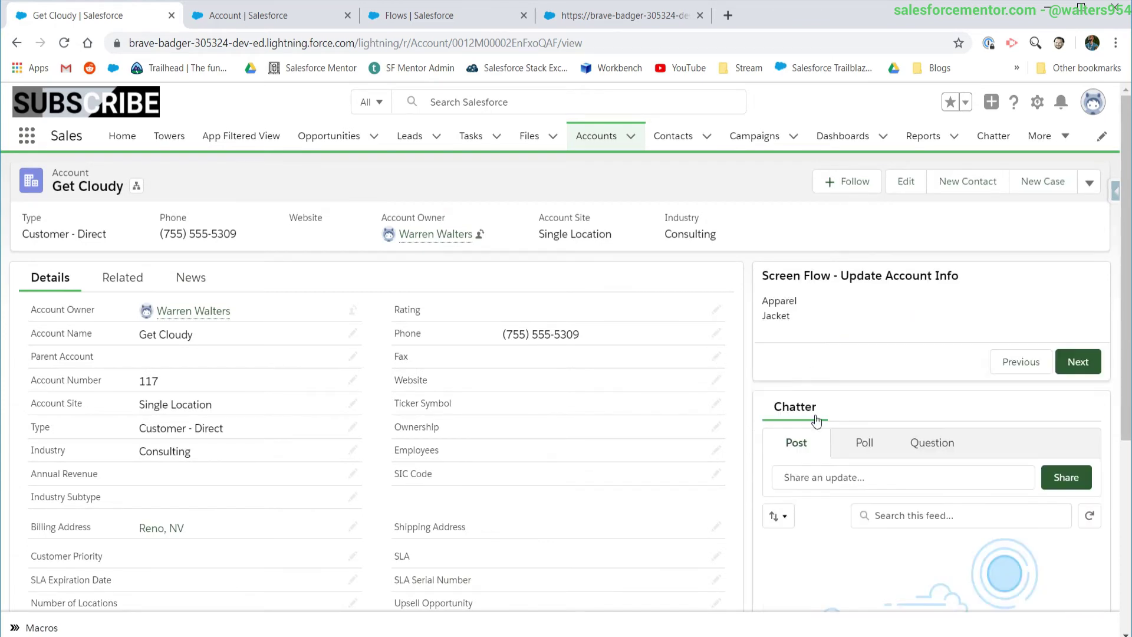
pyautogui.click(1077, 363)
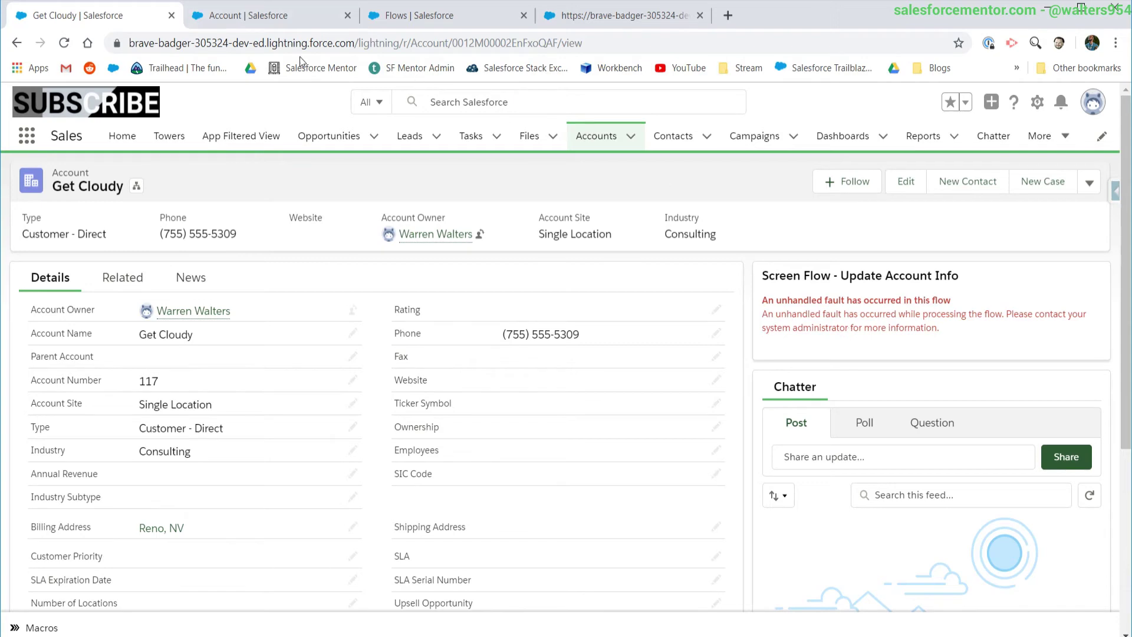
# Open Screen Flow - Update Account Info in Flow Builder and create a text variable named varAccountId that is available for input
pyautogui.click(1037, 102)
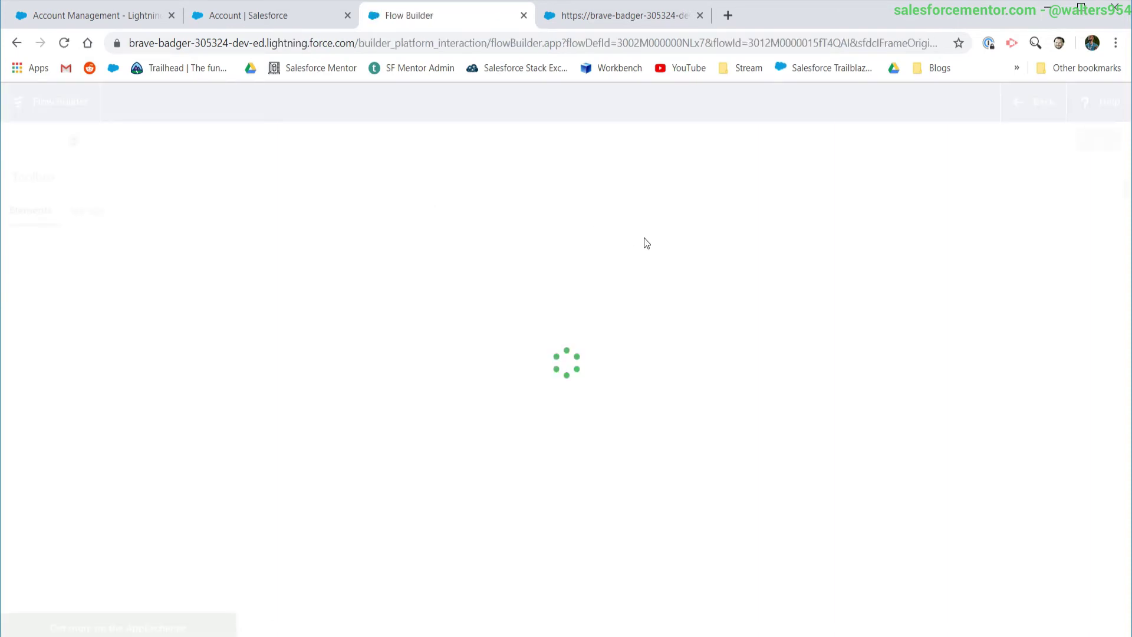
pyautogui.click(91, 214)
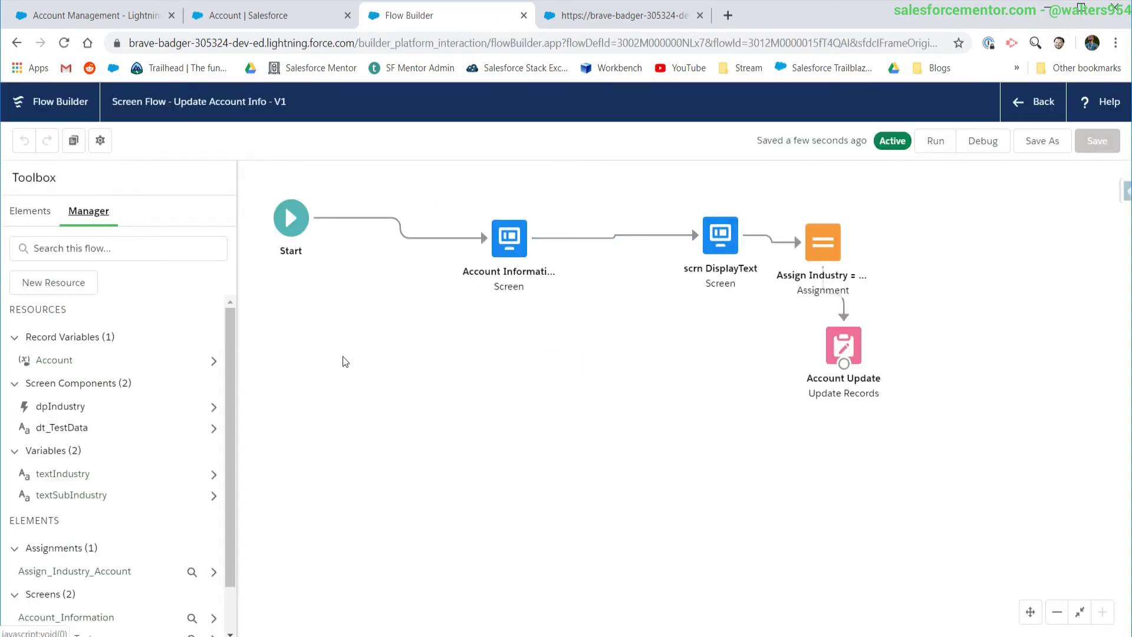
pyautogui.click(88, 247)
pyautogui.click(54, 285)
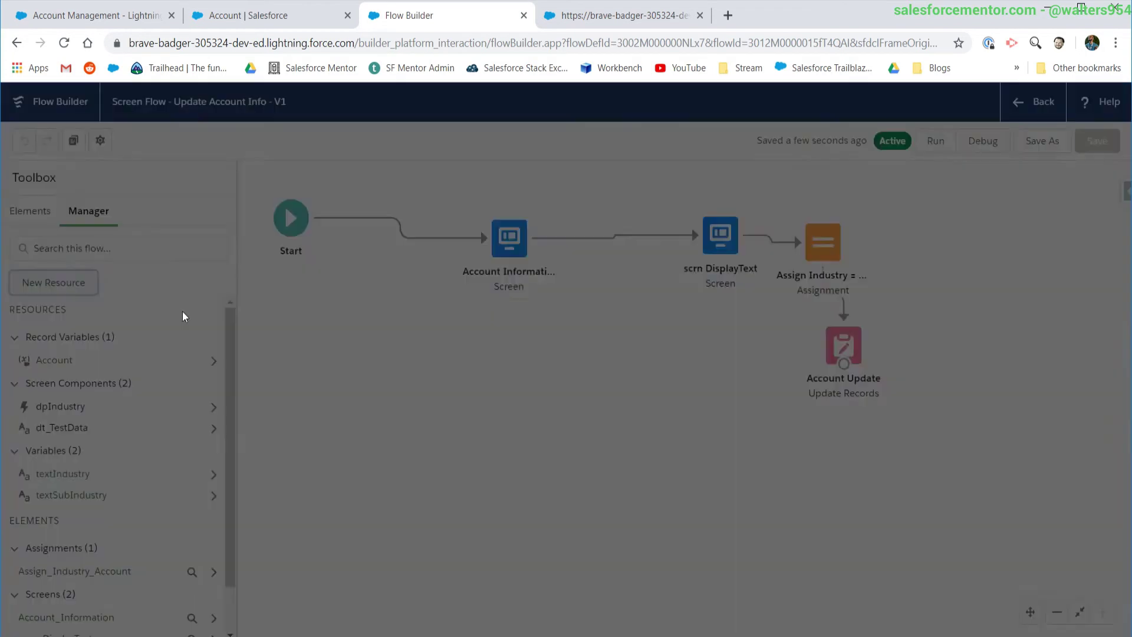
pyautogui.click(265, 317)
pyautogui.click(308, 342)
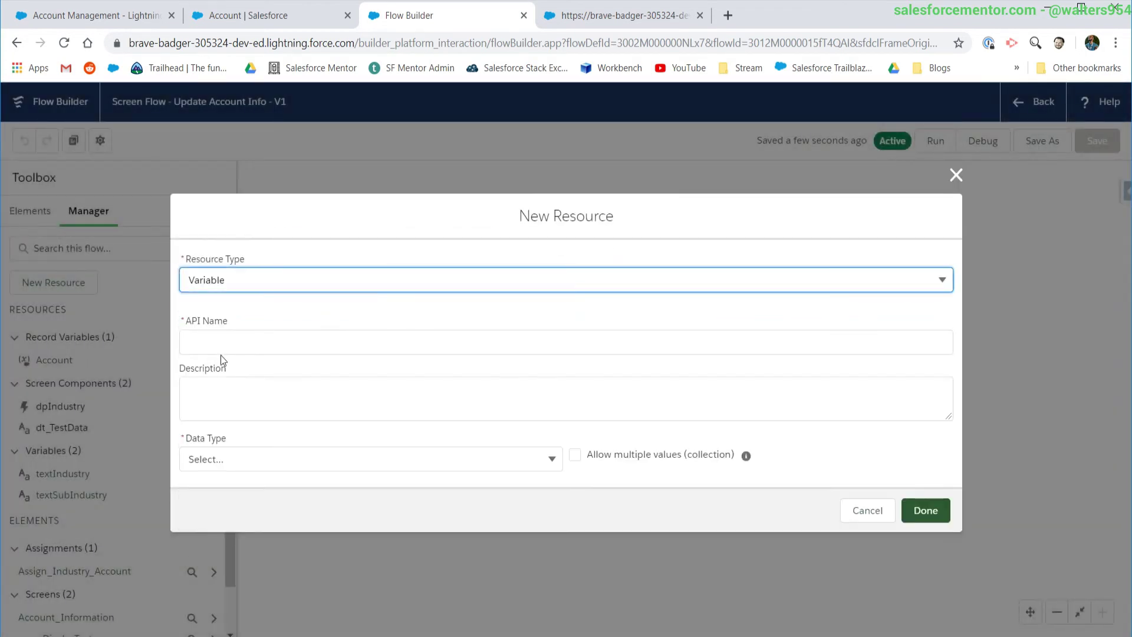
pyautogui.click(241, 342)
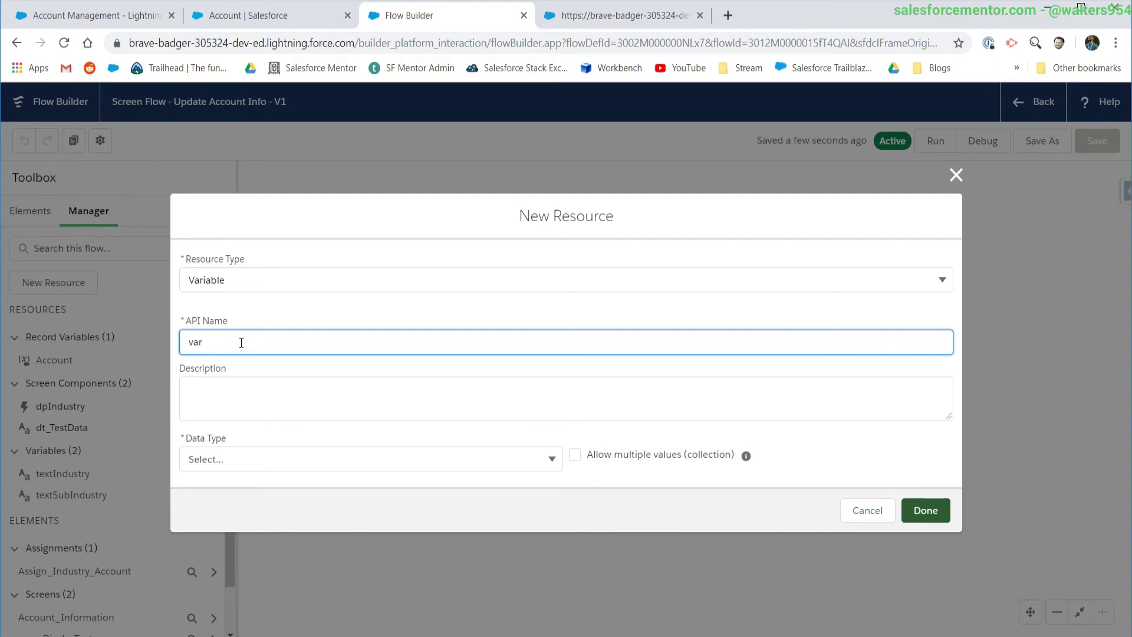
pyautogui.press('Tab')
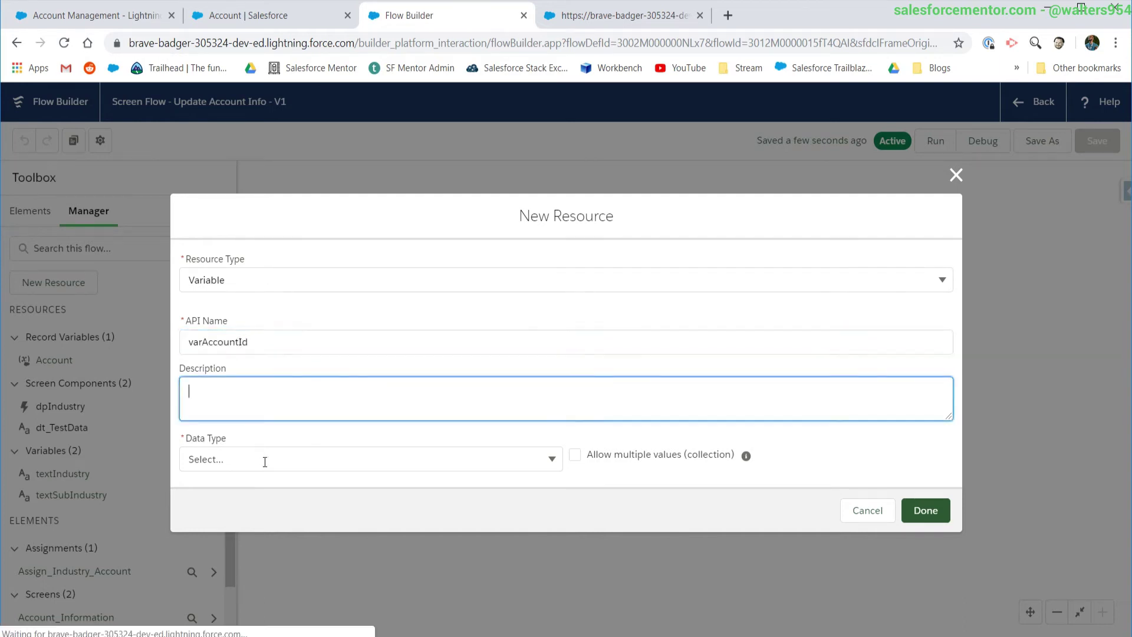
pyautogui.click(263, 460)
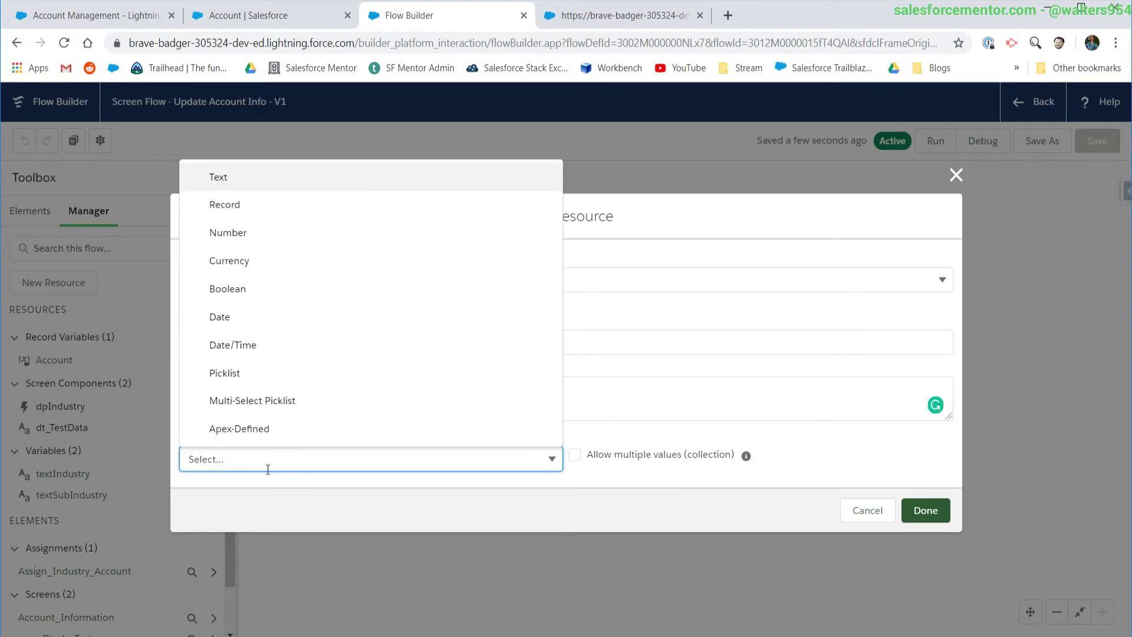
pyautogui.click(245, 178)
pyautogui.click(216, 499)
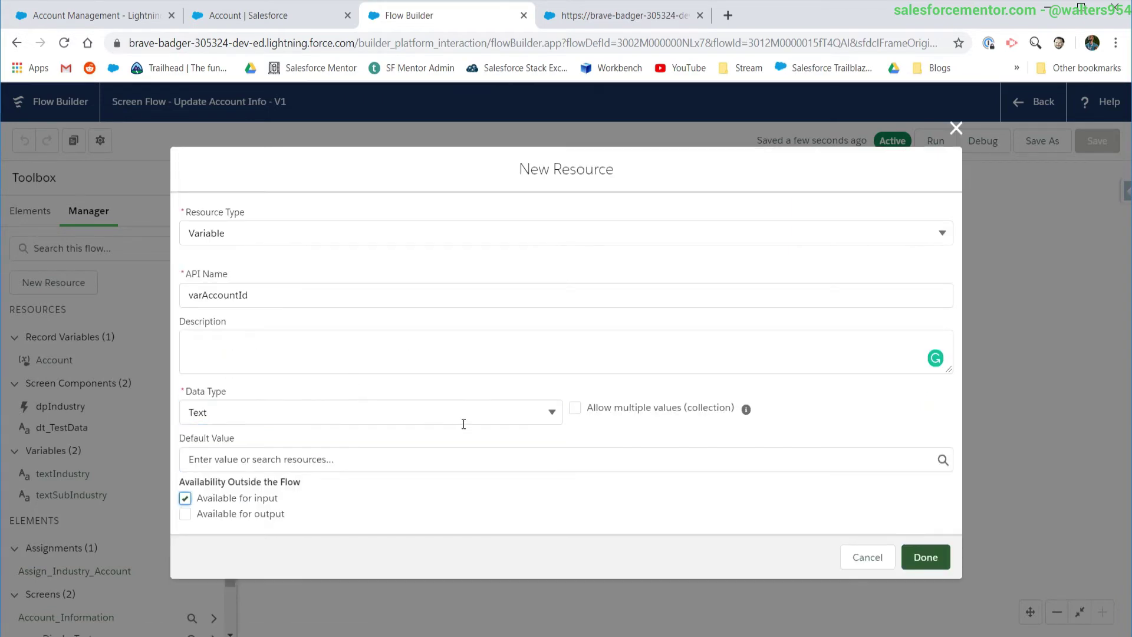
pyautogui.click(923, 560)
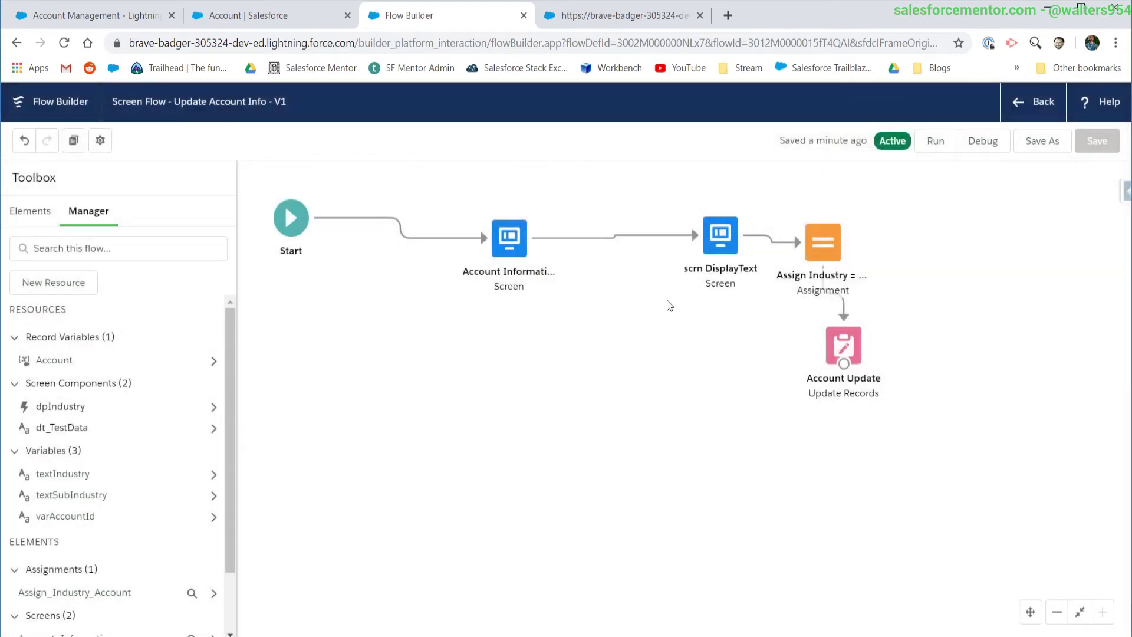
# In Lightning App Builder, choose Profile Update Wizard for the flow component to view its input variables, then return to Flow Builder
pyautogui.click(30, 211)
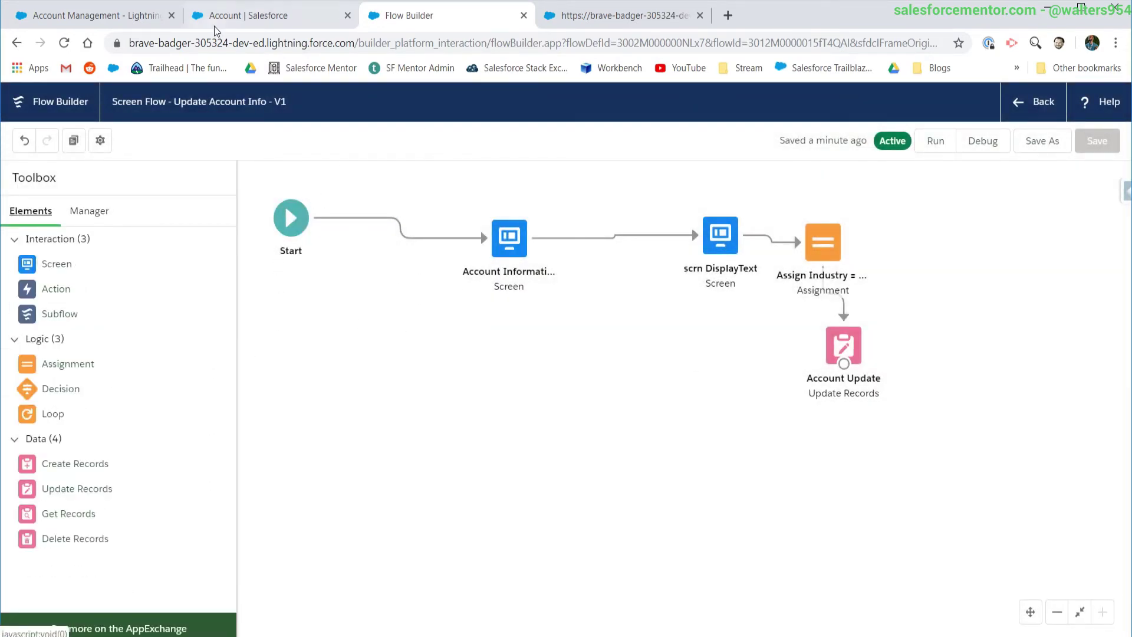
pyautogui.click(283, 14)
pyautogui.click(97, 15)
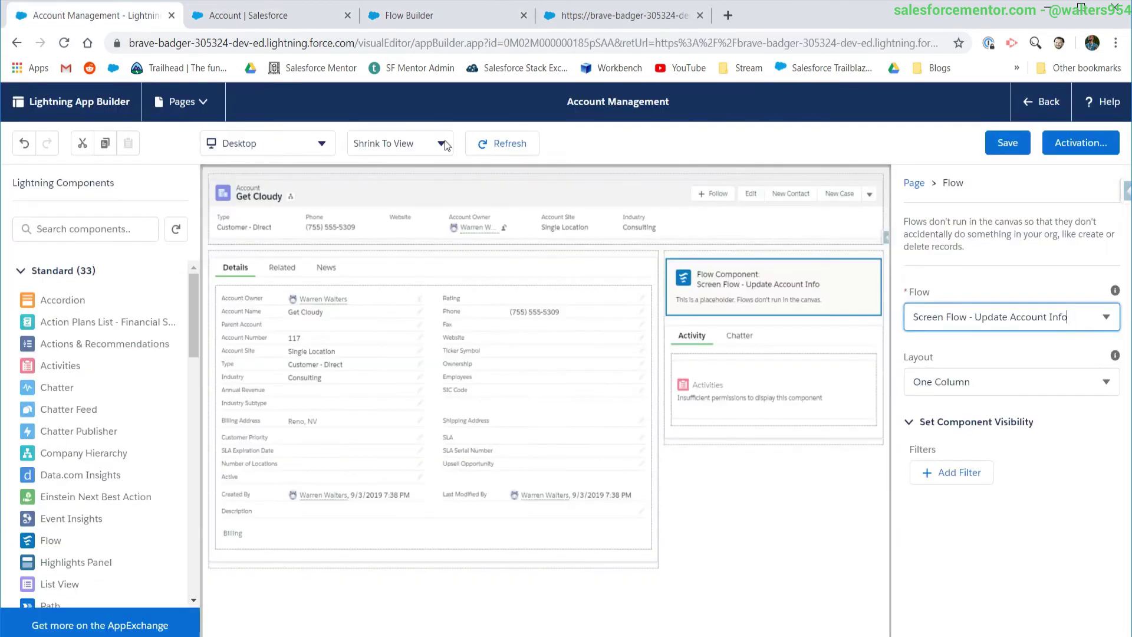
pyautogui.click(943, 311)
pyautogui.click(961, 366)
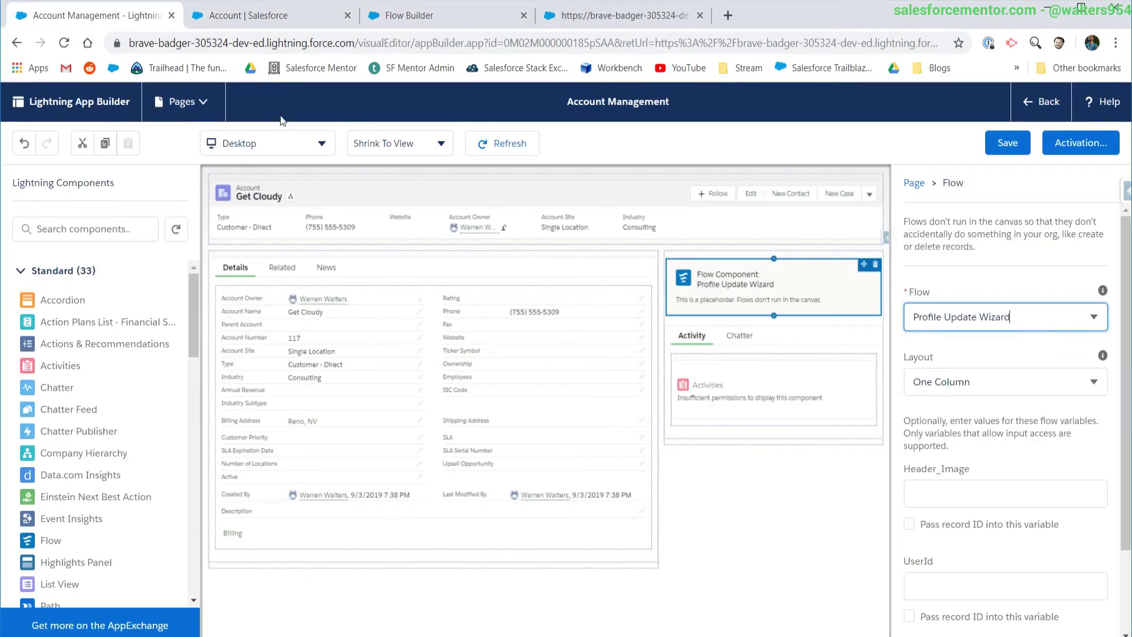
pyautogui.click(251, 20)
pyautogui.click(447, 20)
pyautogui.click(550, 22)
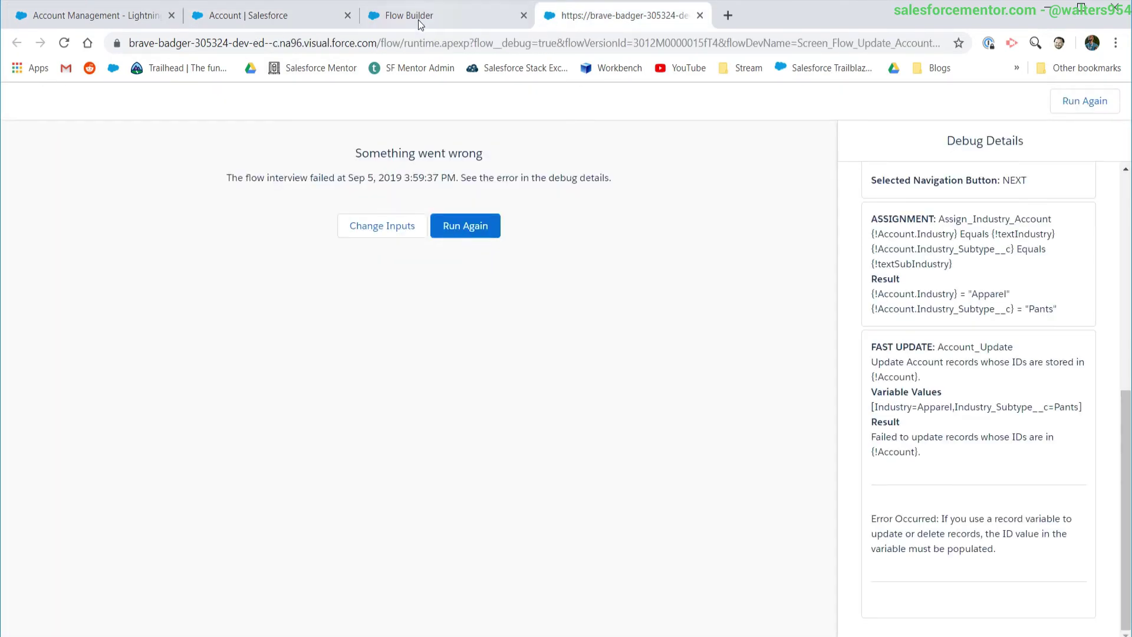
pyautogui.click(418, 19)
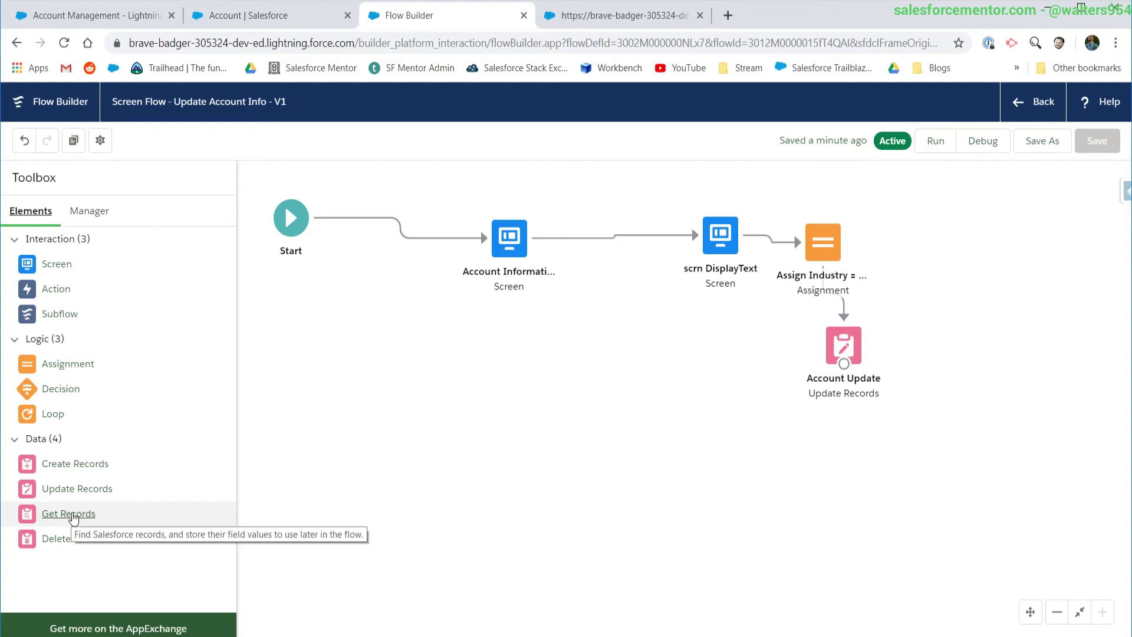
# Add a Get Records element labelled Find Account From Id below the flow's start and set its object to Account
pyautogui.moveTo(73, 519); pyautogui.dragTo(352, 323)
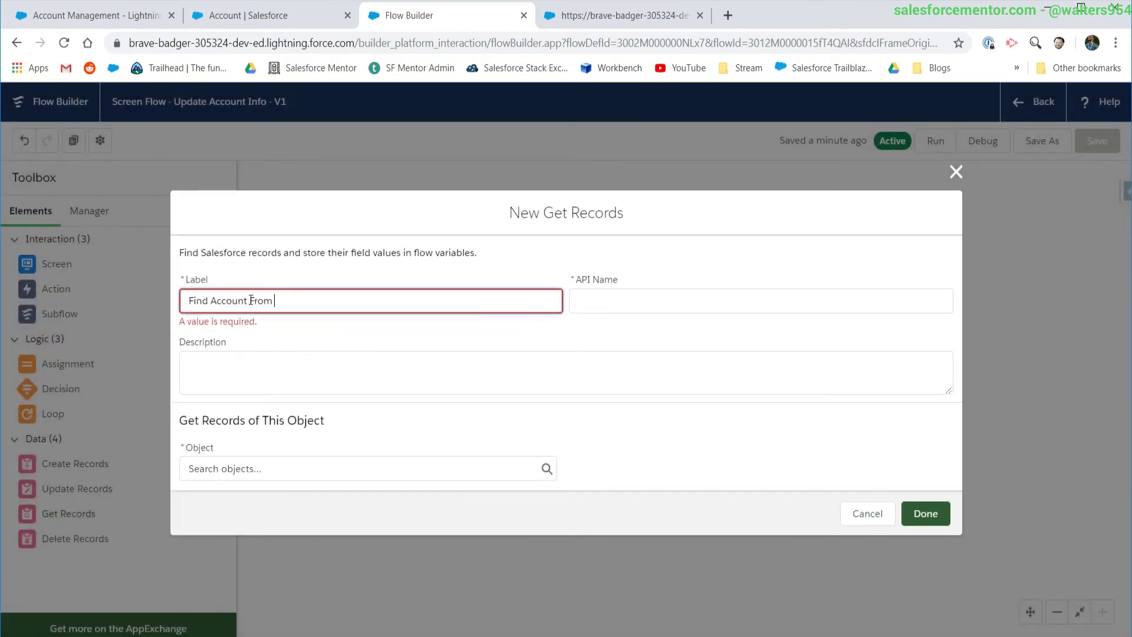
pyautogui.click(244, 464)
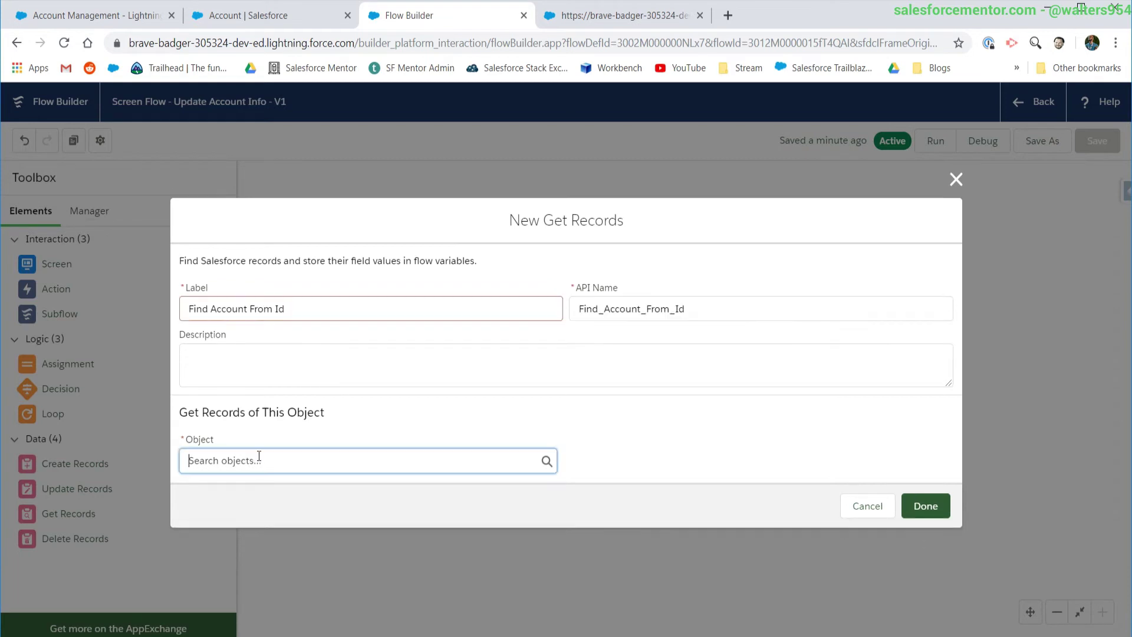
pyautogui.write('acc')
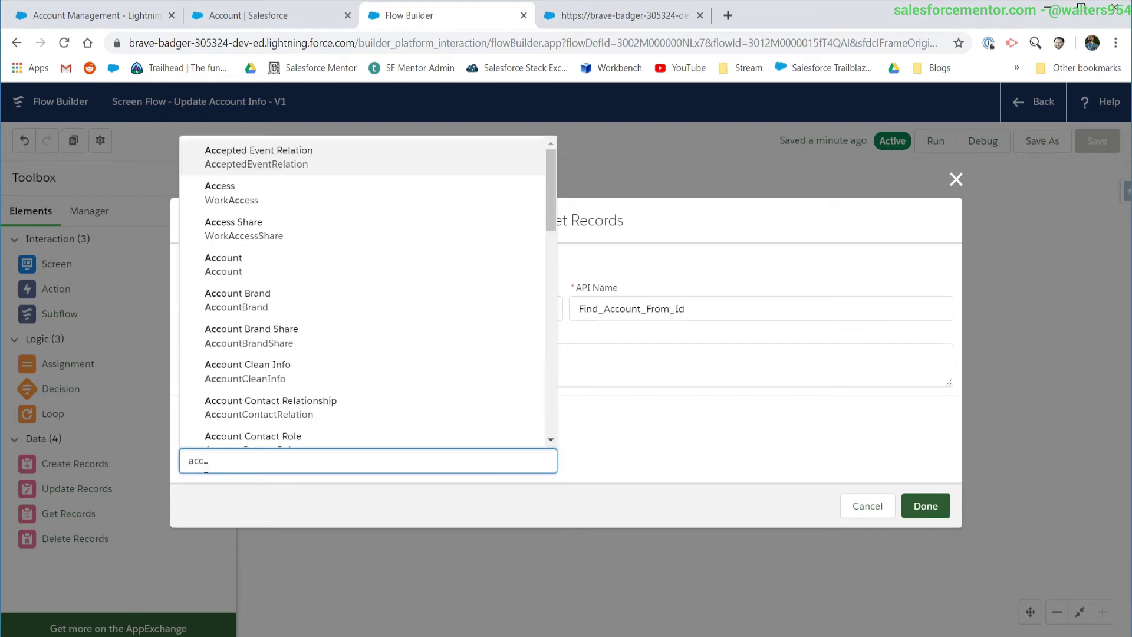
pyautogui.click(246, 271)
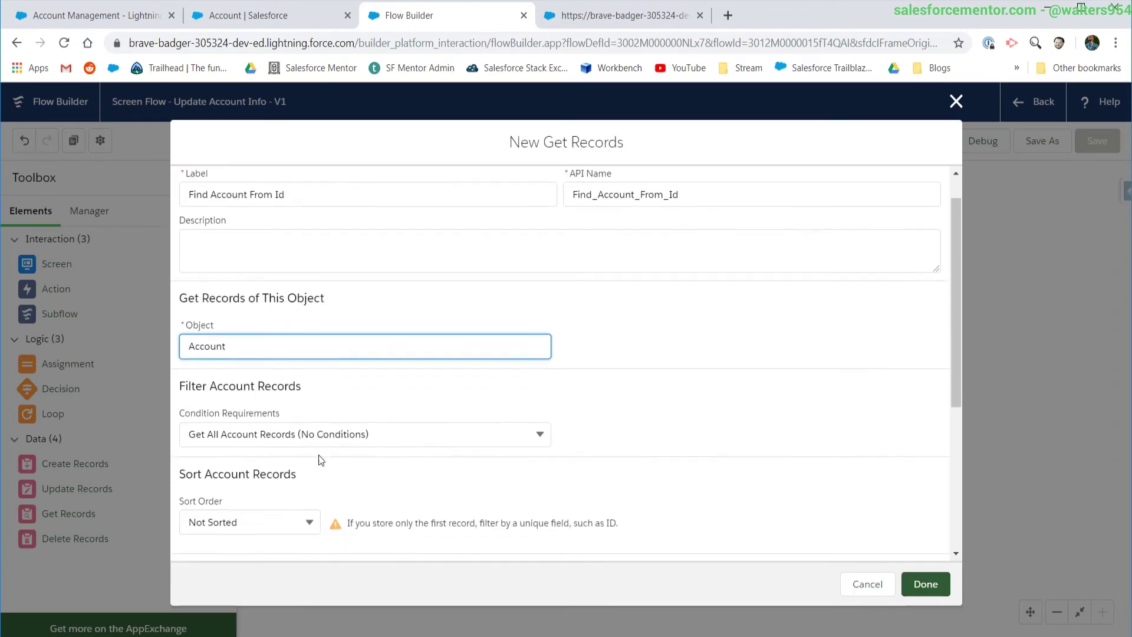
# Filter the Account records with Conditions are Met and use Id as the condition field
pyautogui.scroll(-2, 322, 460)
pyautogui.click(236, 314)
pyautogui.click(234, 372)
pyautogui.scroll(-2, 253, 385)
pyautogui.click(197, 288)
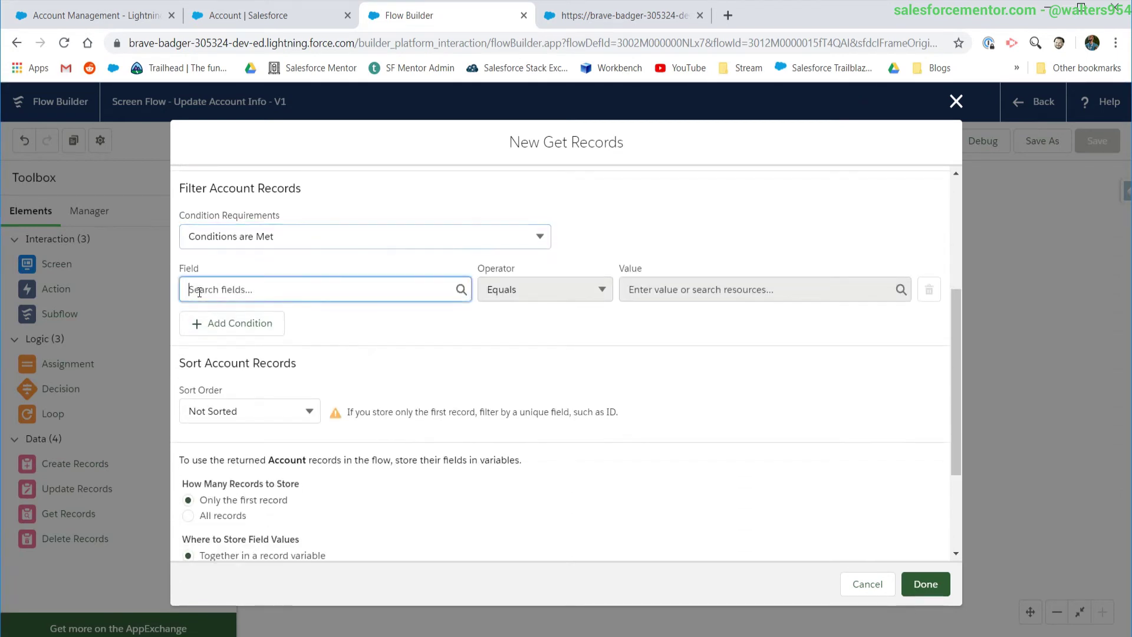
pyautogui.write('id')
pyautogui.click(447, 423)
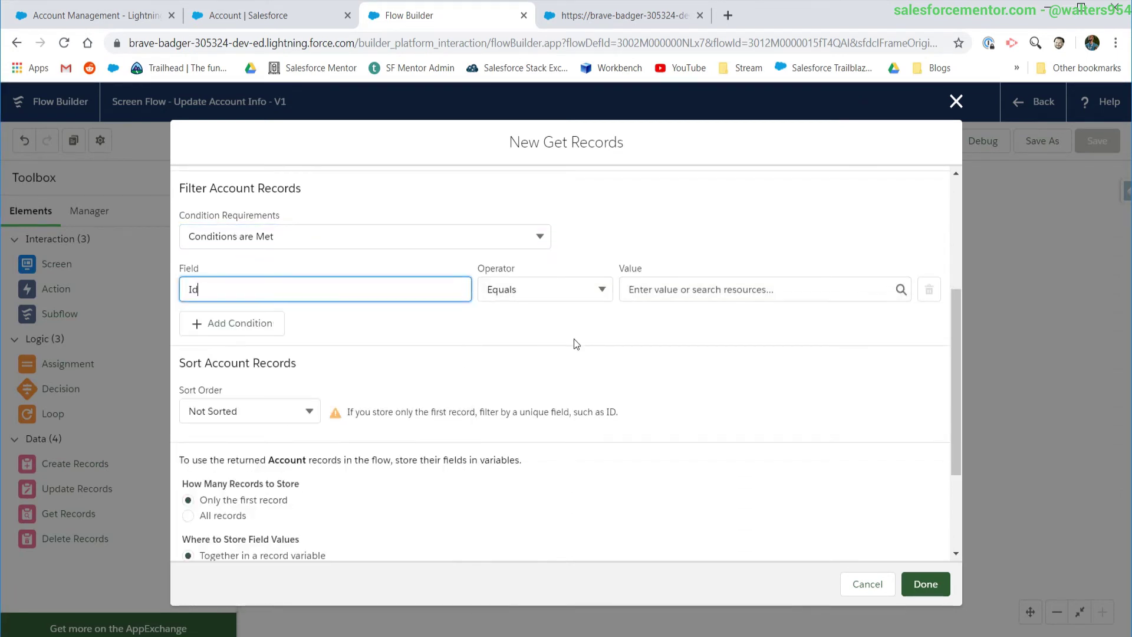
# Set the Id condition's comparison value to the varAccountId variable
pyautogui.scroll(-5, 727, 470)
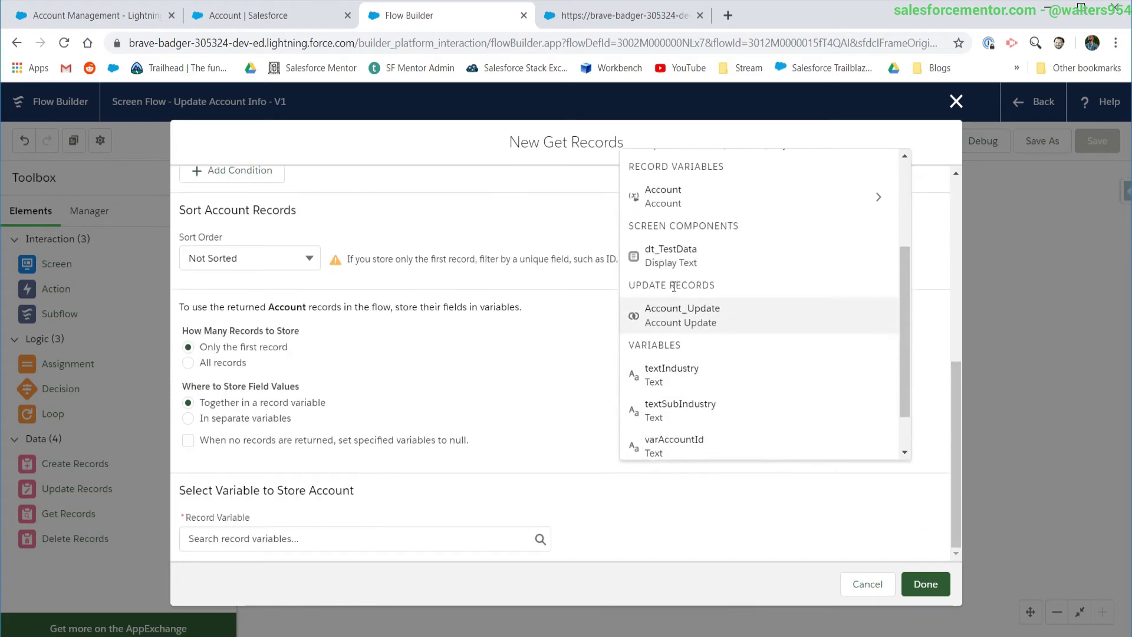
pyautogui.write('a')
pyautogui.press('BackSpace')
pyautogui.write('varid')
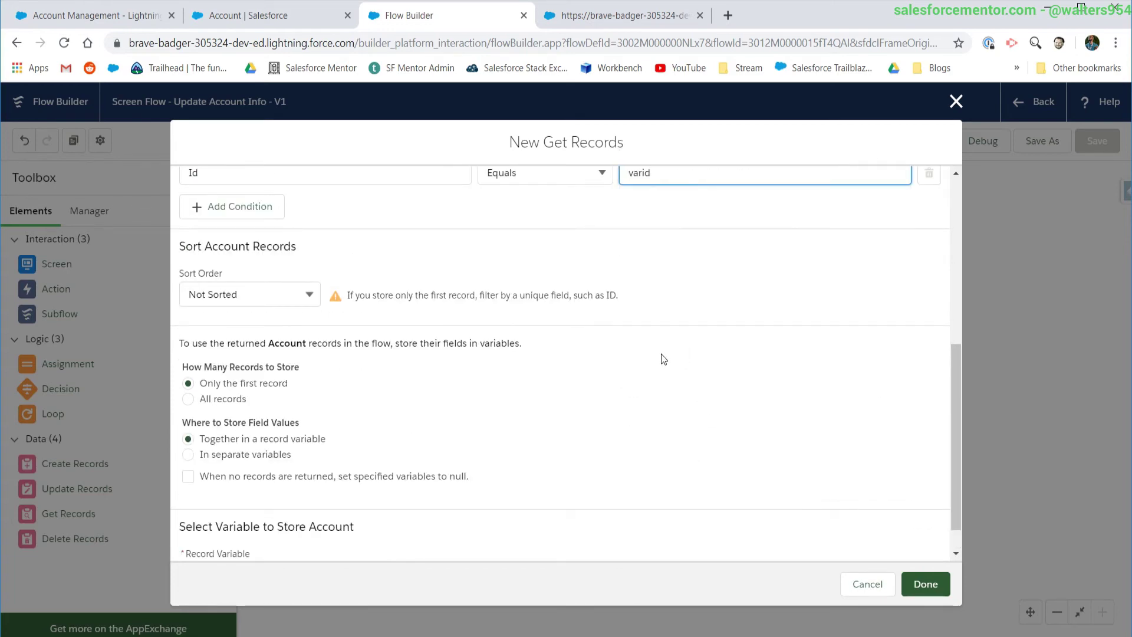
pyautogui.scroll(4, 660, 354)
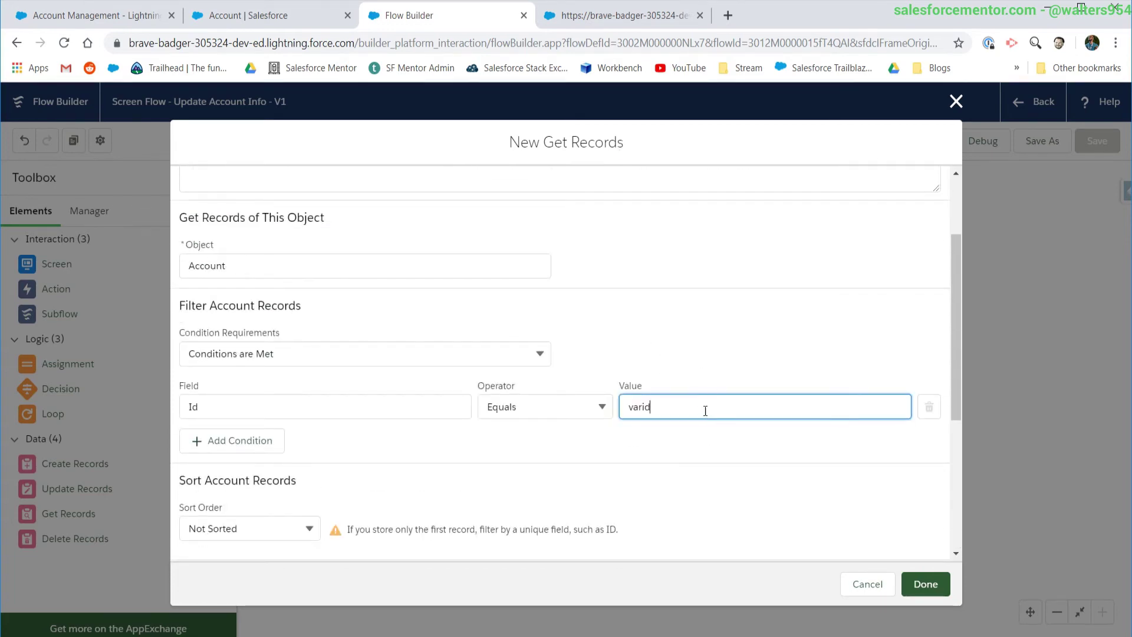
pyautogui.press('BackSpace')
pyautogui.press('BackSpace')
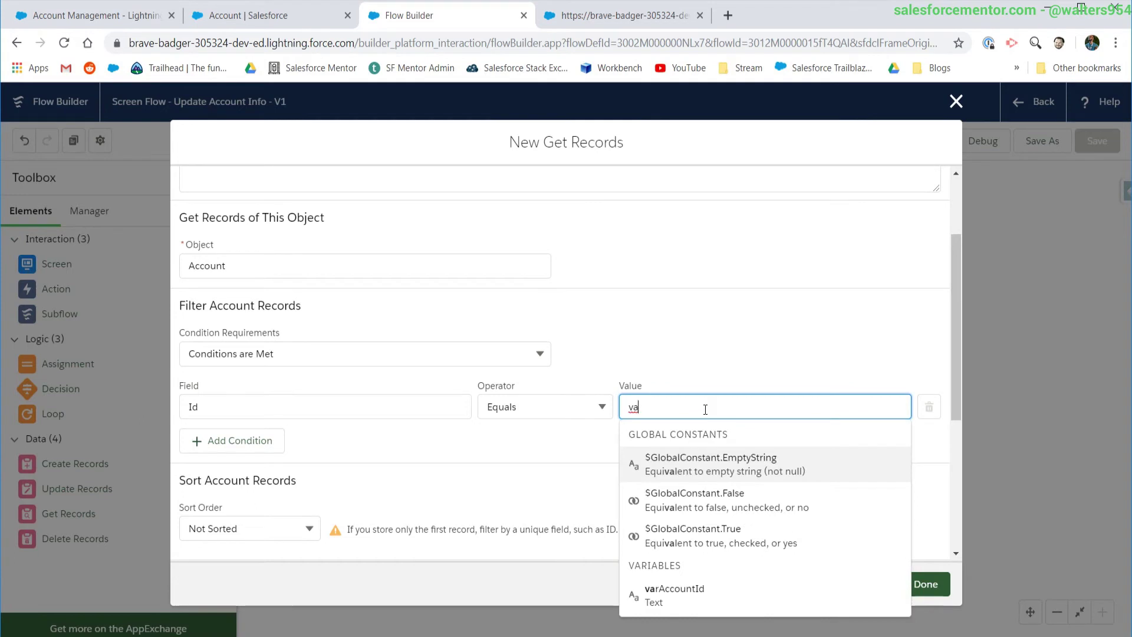
pyautogui.click(675, 596)
# Store the first found record in the Account record variable and finish the Find Account From Id element
pyautogui.scroll(-4, 490, 454)
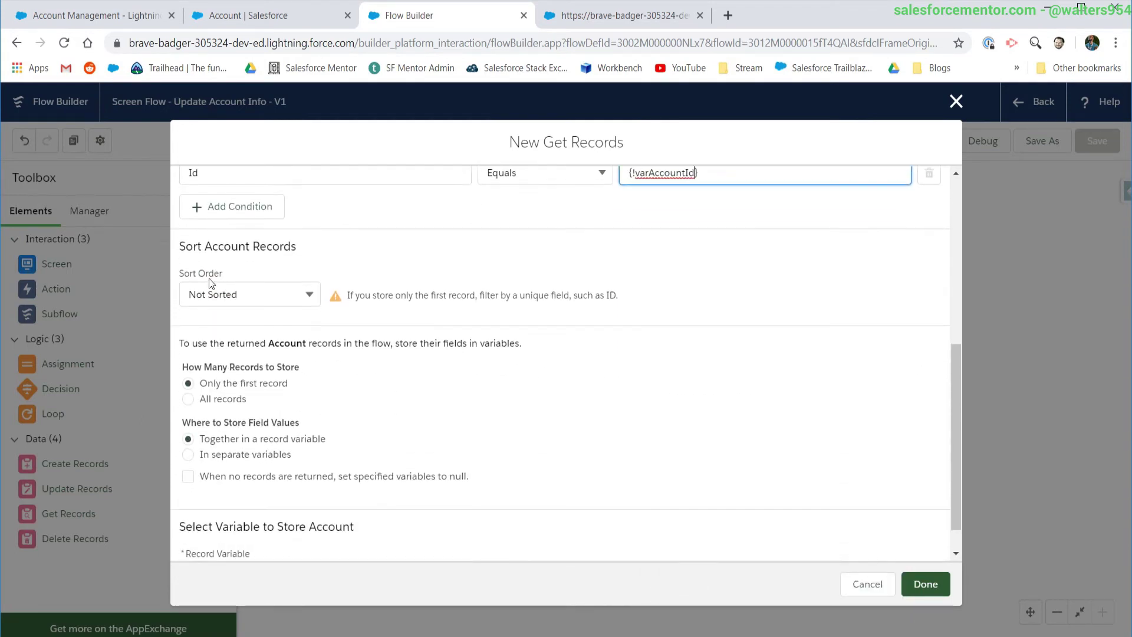
pyautogui.scroll(-1, 246, 408)
pyautogui.click(385, 536)
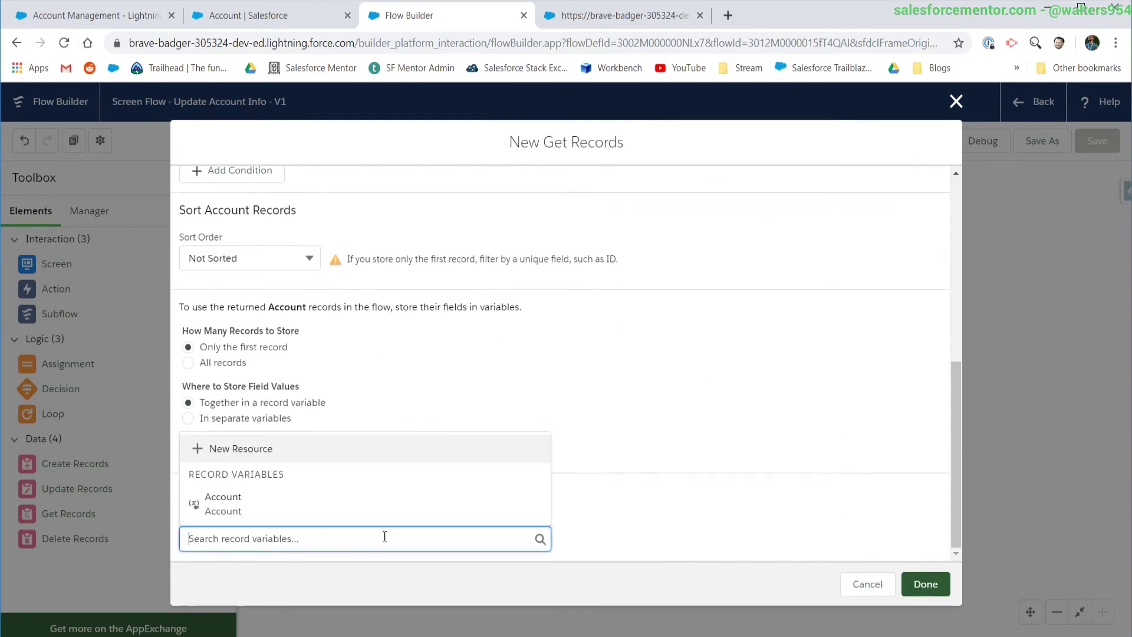
pyautogui.click(189, 496)
pyautogui.scroll(-3, 586, 440)
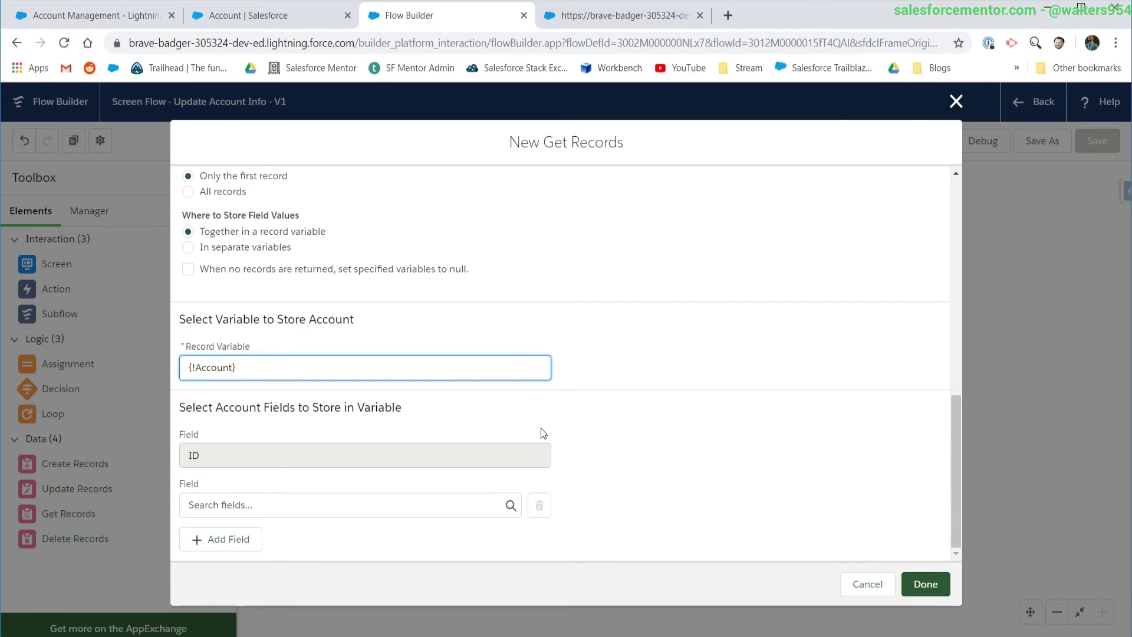
pyautogui.click(940, 595)
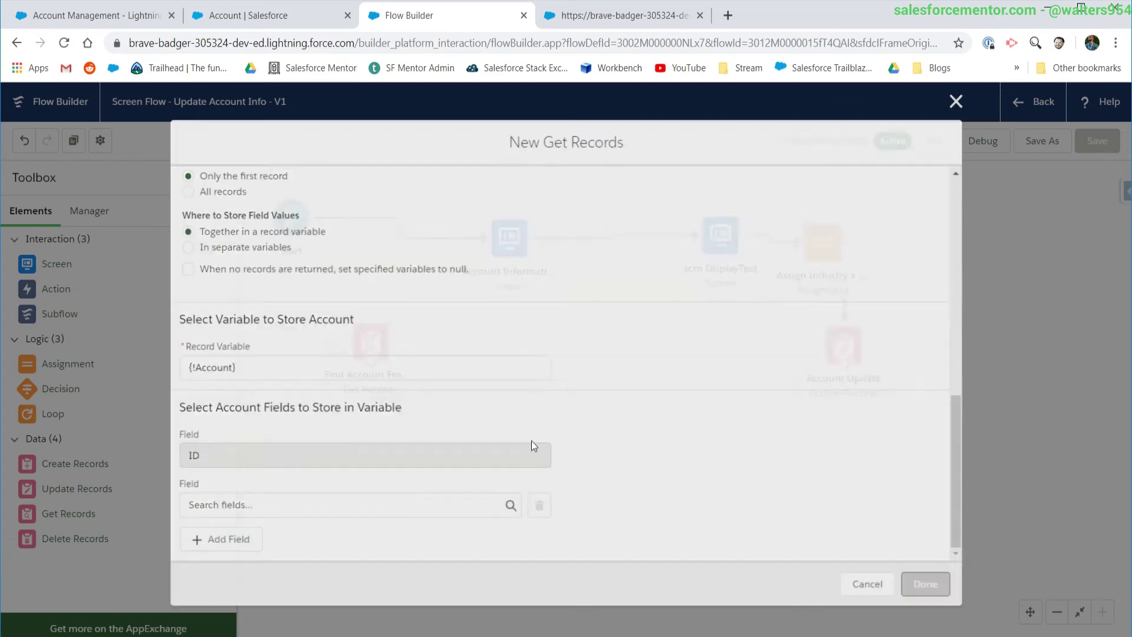
# Remove the connector from Start to Account Information and route the flow from Start through Find Account From Id to that screen instead
pyautogui.press('Delete')
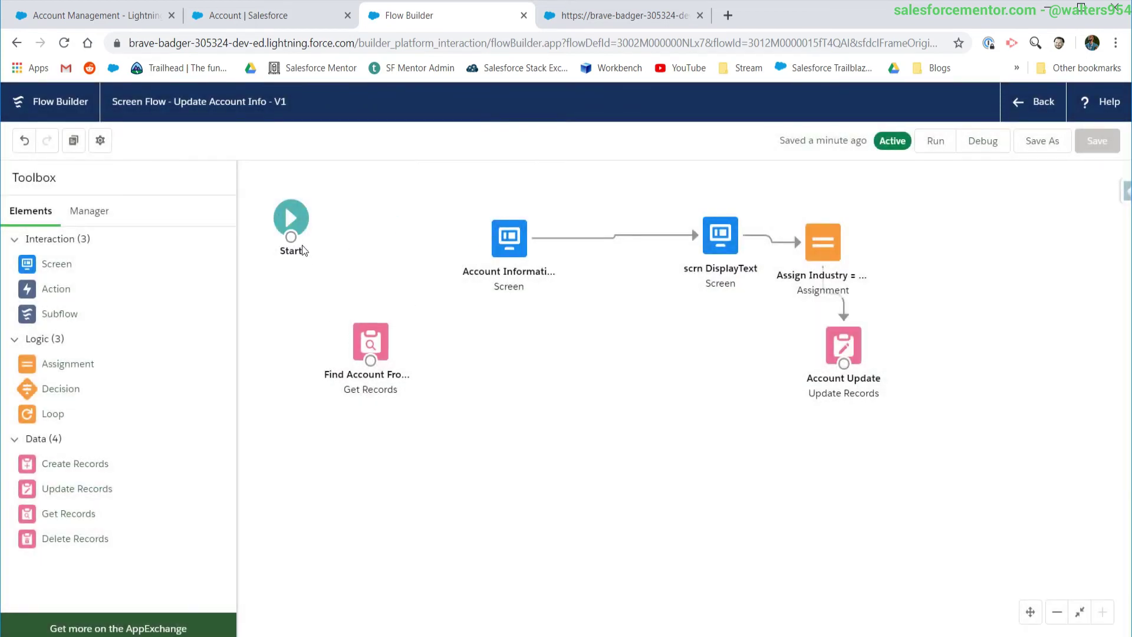
pyautogui.moveTo(290, 237)
pyautogui.mouseDown()
pyautogui.moveTo(370, 345)
pyautogui.moveTo(509, 238)
pyautogui.mouseUp()
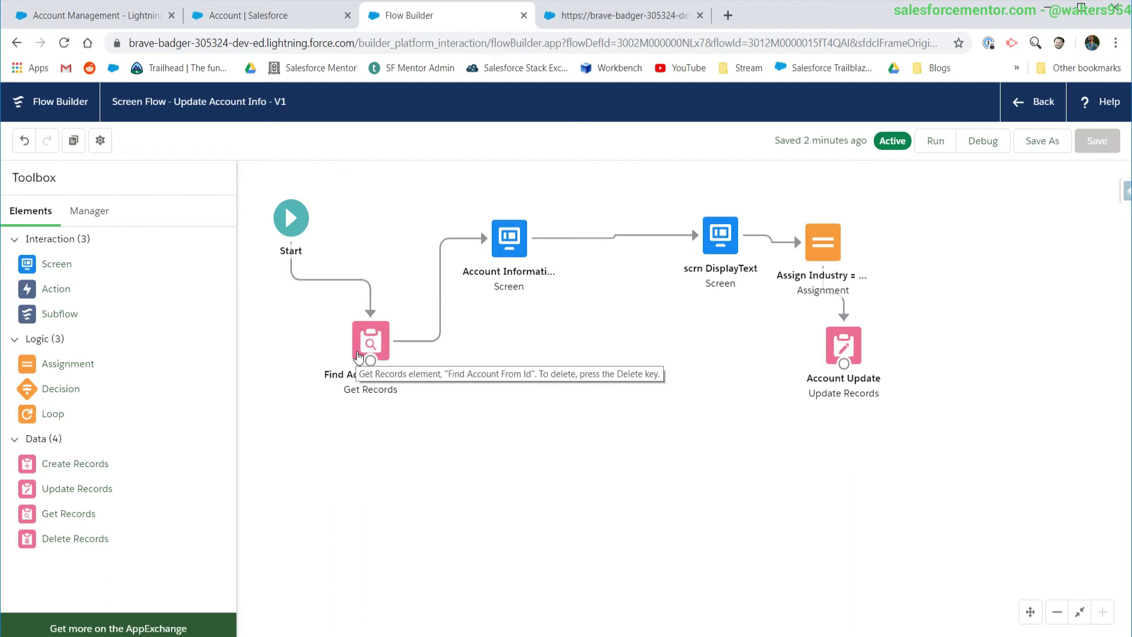
# Add a Text input component above the Dependent Picklists on the Account Information screen
pyautogui.doubleClick(507, 269)
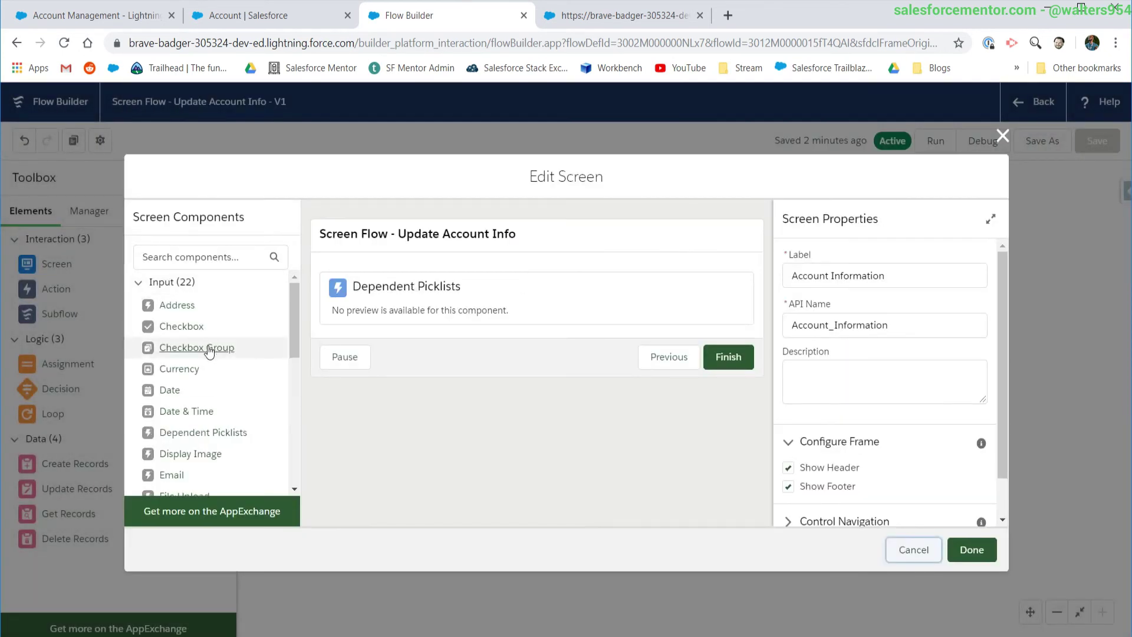
pyautogui.click(201, 256)
pyautogui.write('text')
pyautogui.moveTo(168, 327); pyautogui.dragTo(400, 275)
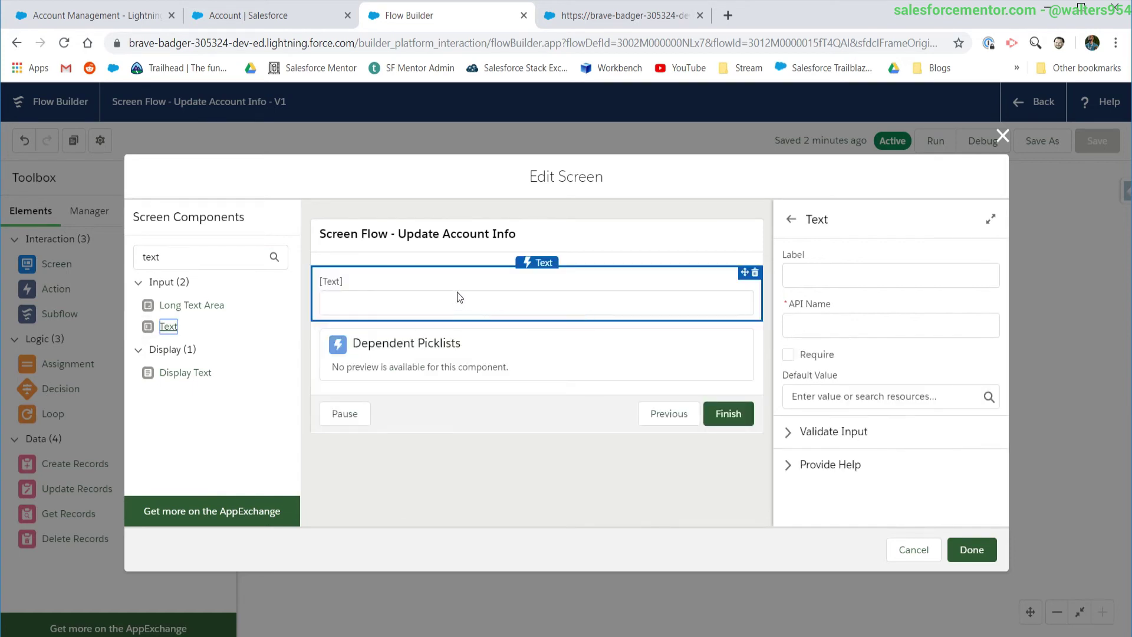
# Label the new text input Account Name and clear the component search
pyautogui.click(874, 287)
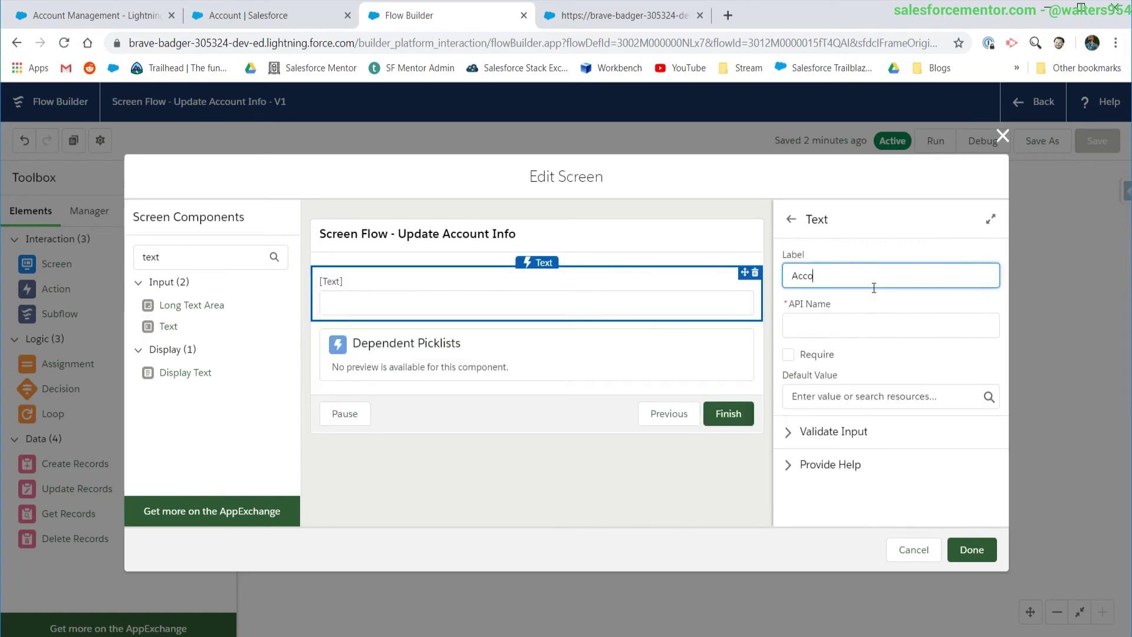
pyautogui.write('Account Name')
pyautogui.click(871, 325)
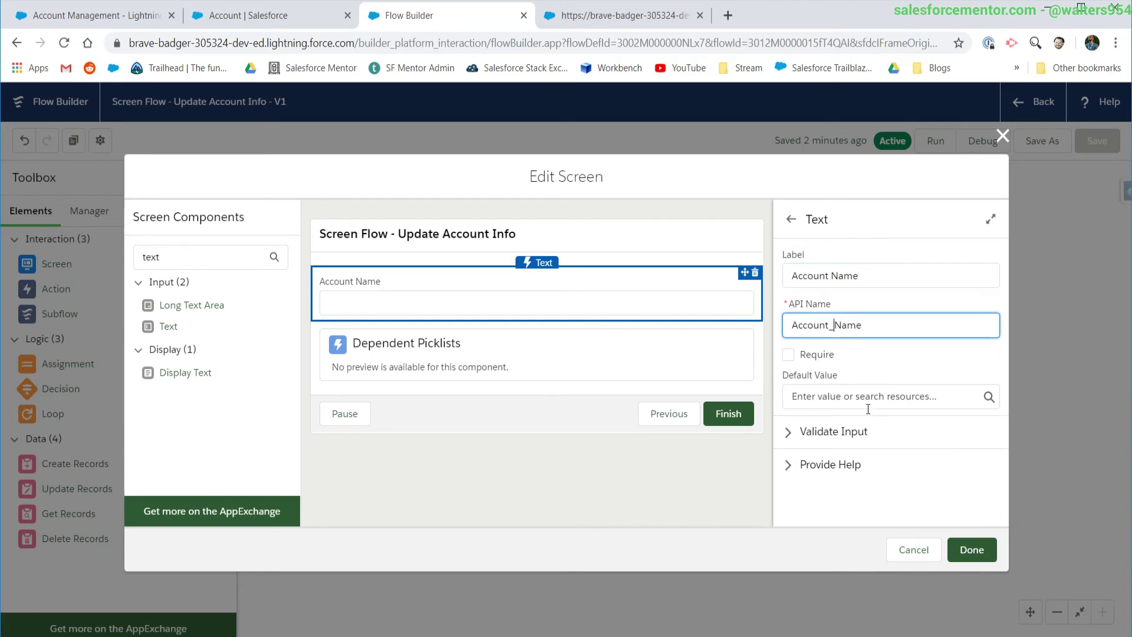
pyautogui.click(789, 434)
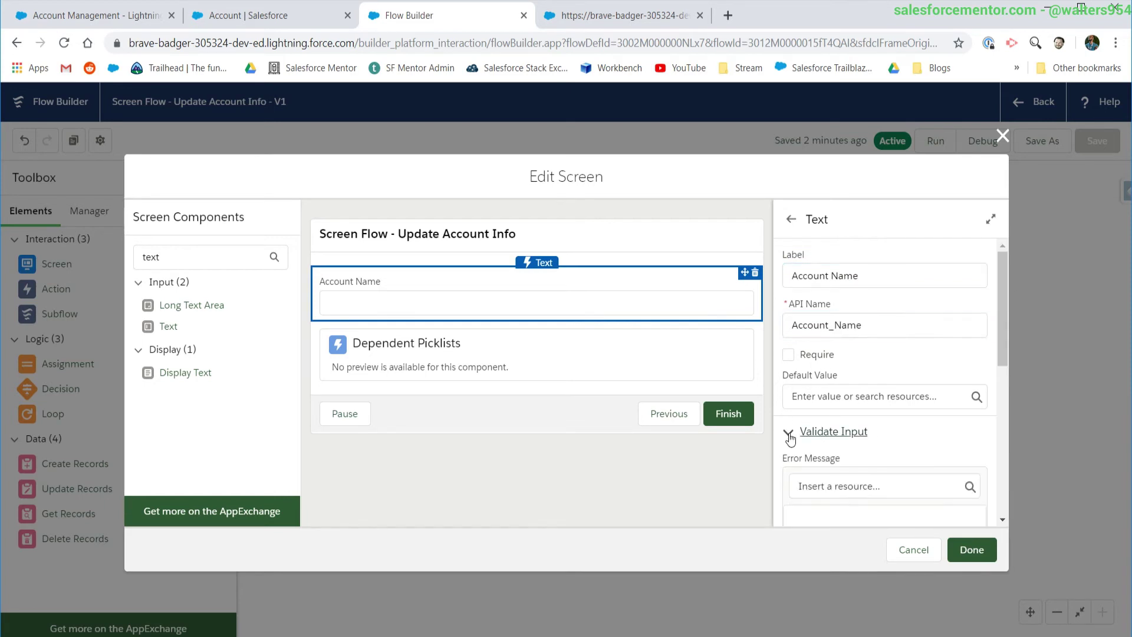
pyautogui.click(790, 434)
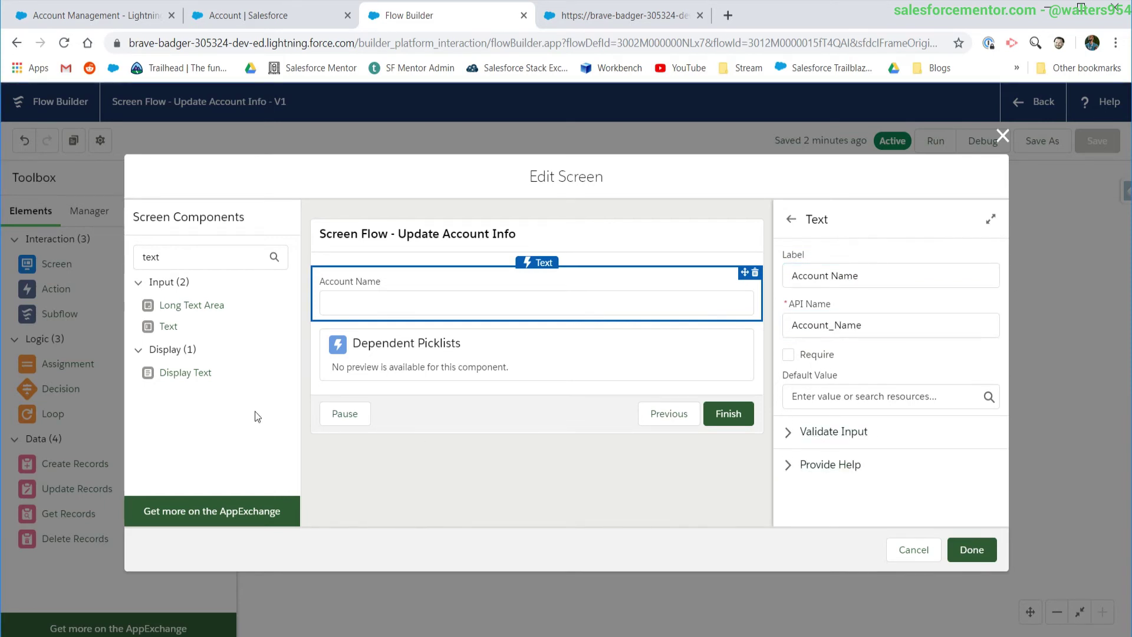
pyautogui.click(251, 259)
pyautogui.hotkey('ctrl', 'a')
pyautogui.press('BackSpace')
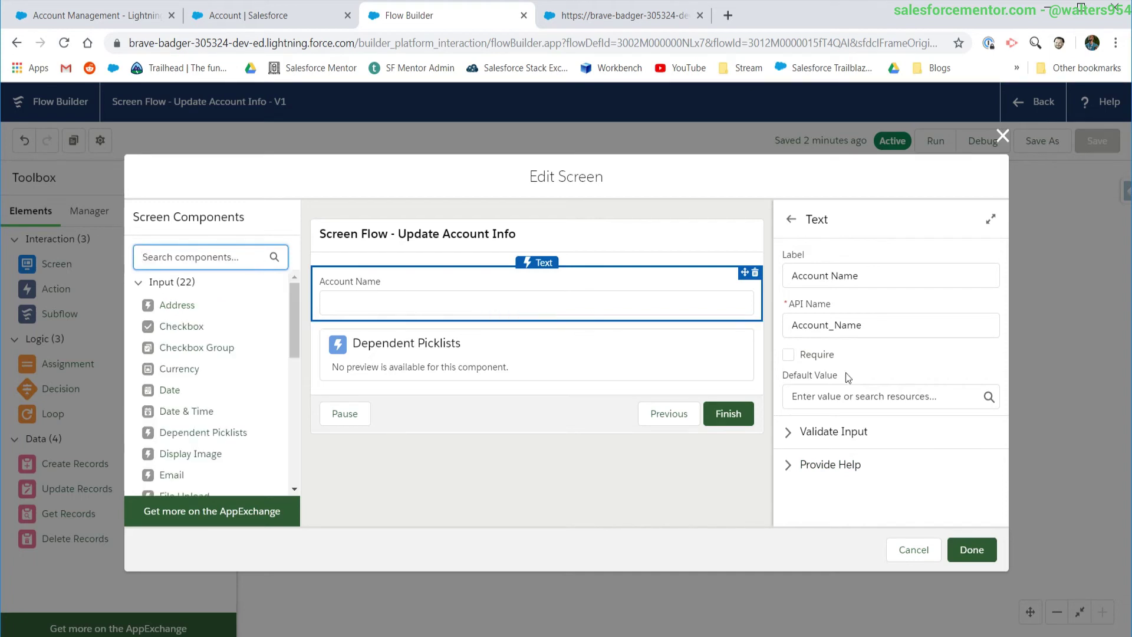
# Set the Account Name input's default value to {!Account.Name} and finish editing the screen
pyautogui.click(839, 397)
pyautogui.scroll(-5, 878, 457)
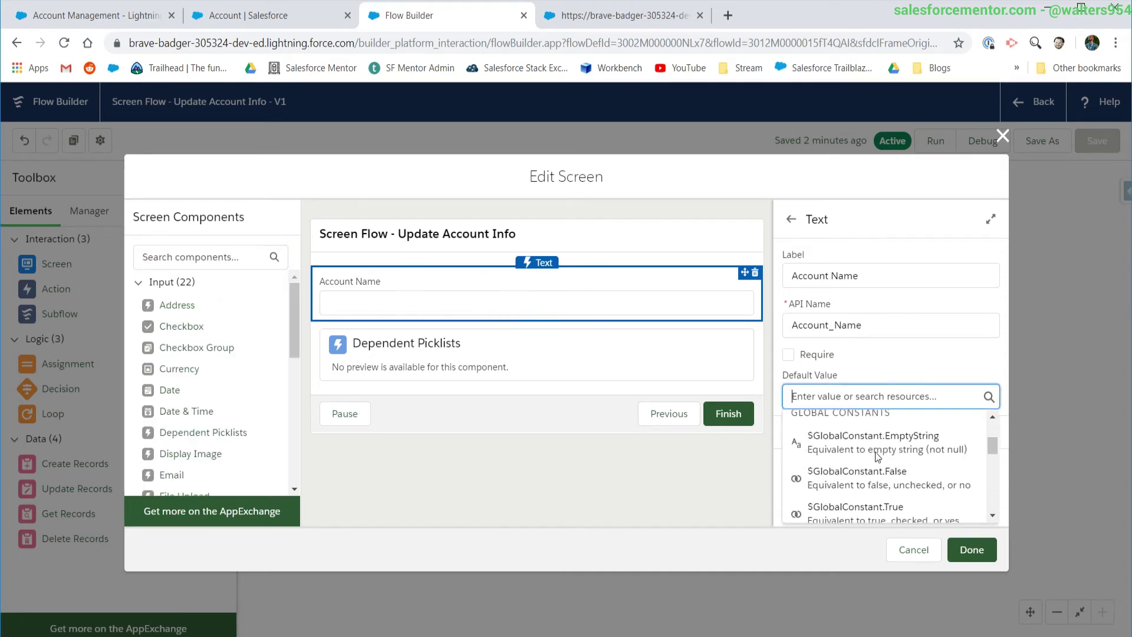
pyautogui.click(834, 436)
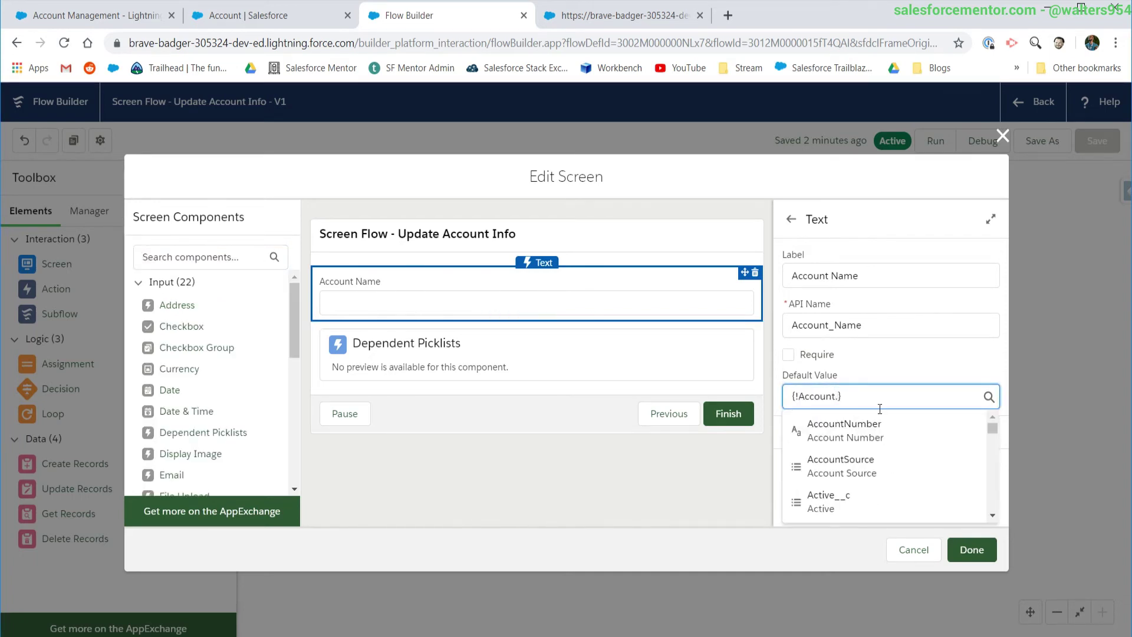
pyautogui.write('Name')
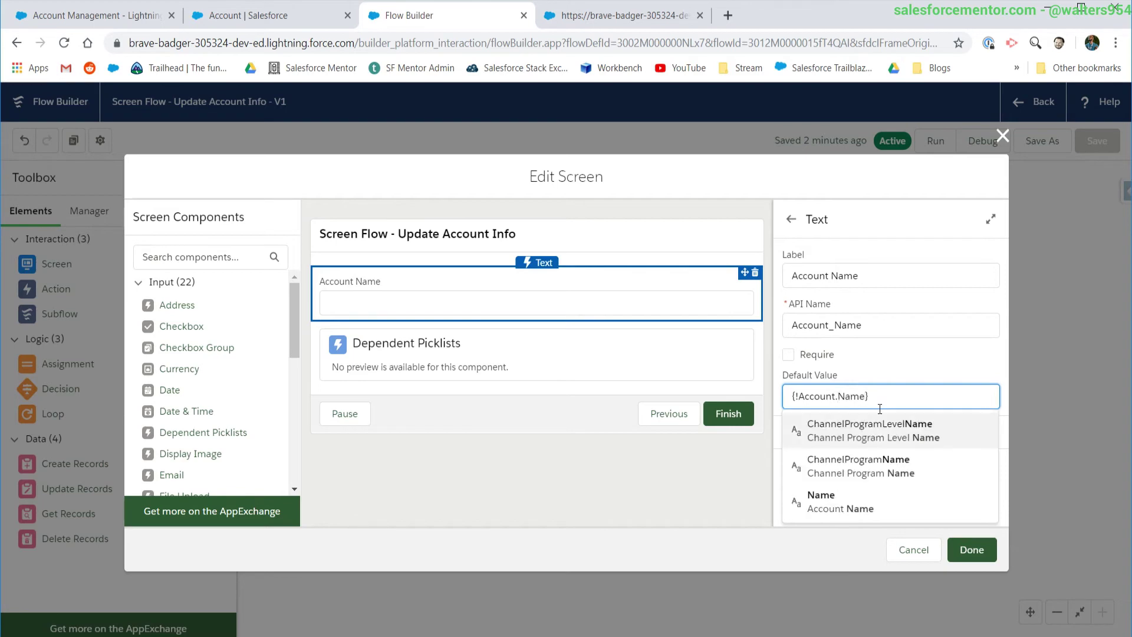
pyautogui.click(843, 502)
pyautogui.click(971, 550)
# Add a third assignment row to the Assign Industry = Account element with {!Account.Name} as its variable
pyautogui.doubleClick(834, 252)
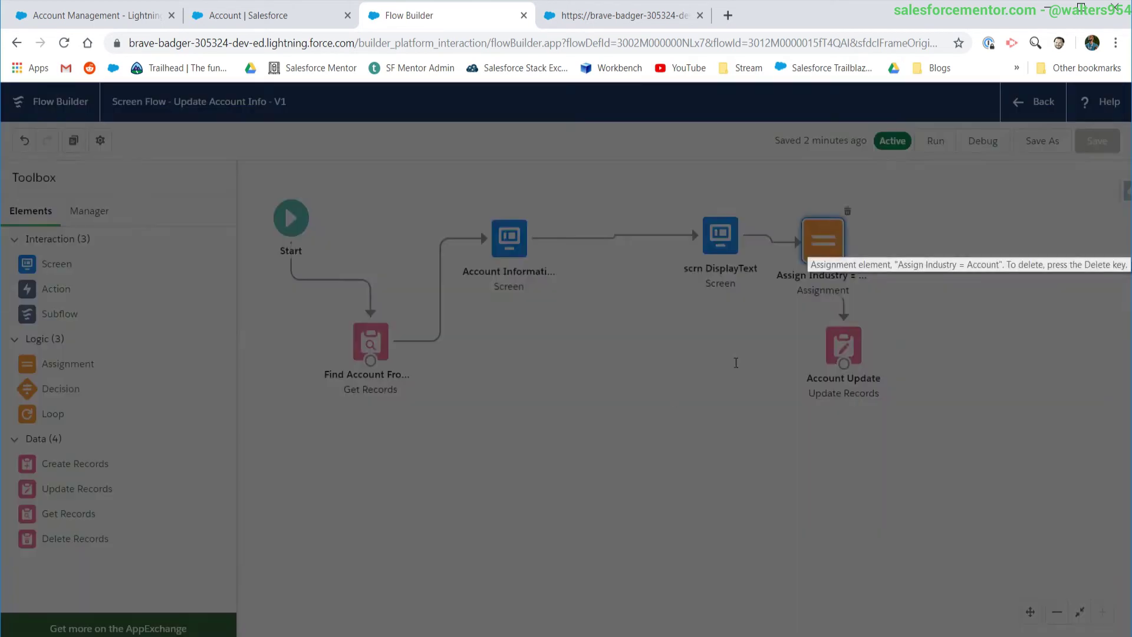
pyautogui.click(239, 479)
pyautogui.click(242, 489)
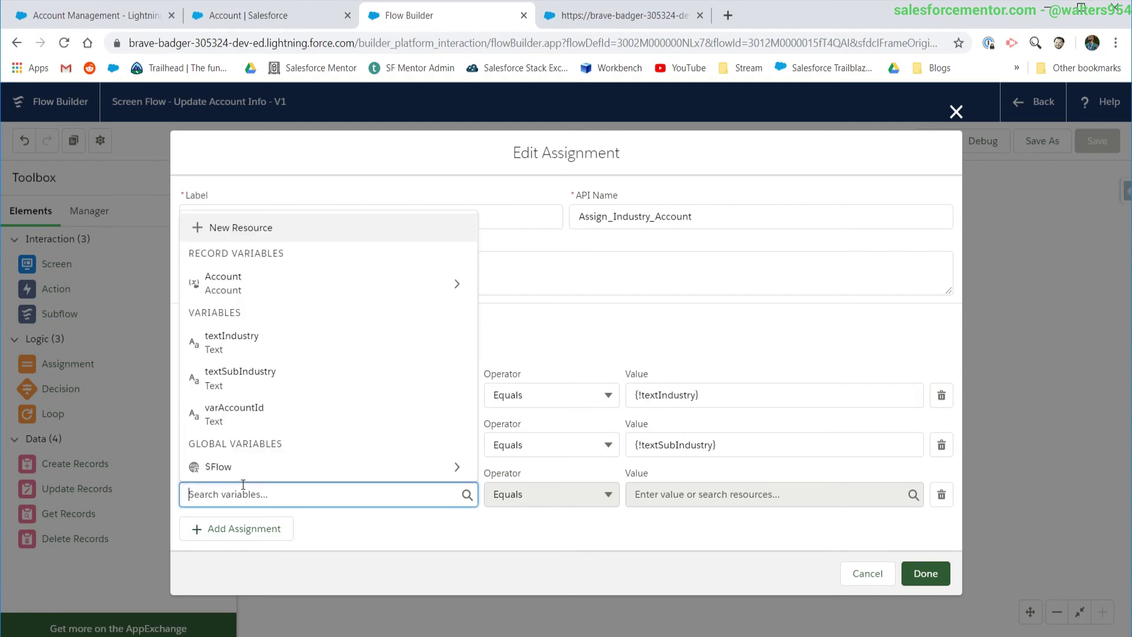
pyautogui.write('Account')
pyautogui.click(266, 403)
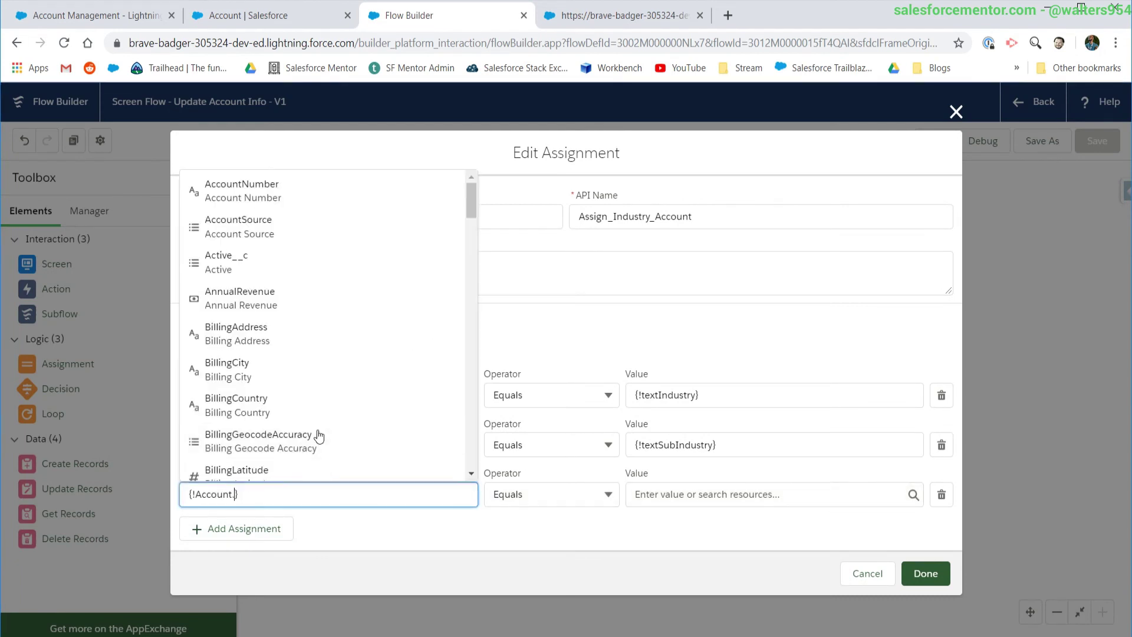
pyautogui.write('name')
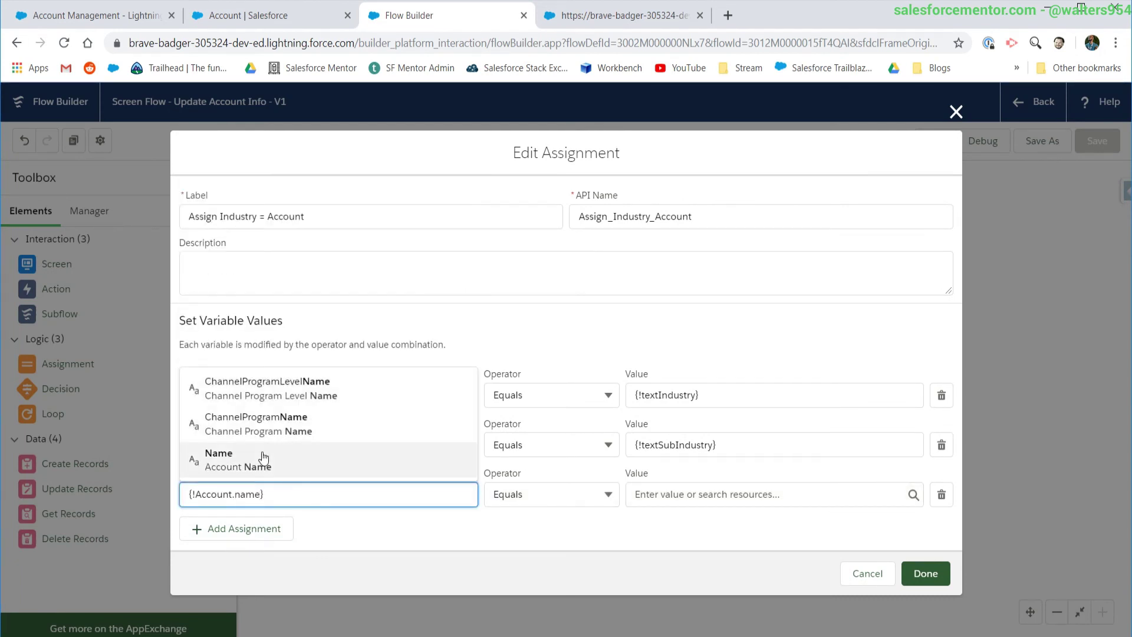
pyautogui.click(224, 457)
# Set the {!Account.Name} row's value to the Account_Name screen component and finish the assignment
pyautogui.click(736, 496)
pyautogui.write('acc')
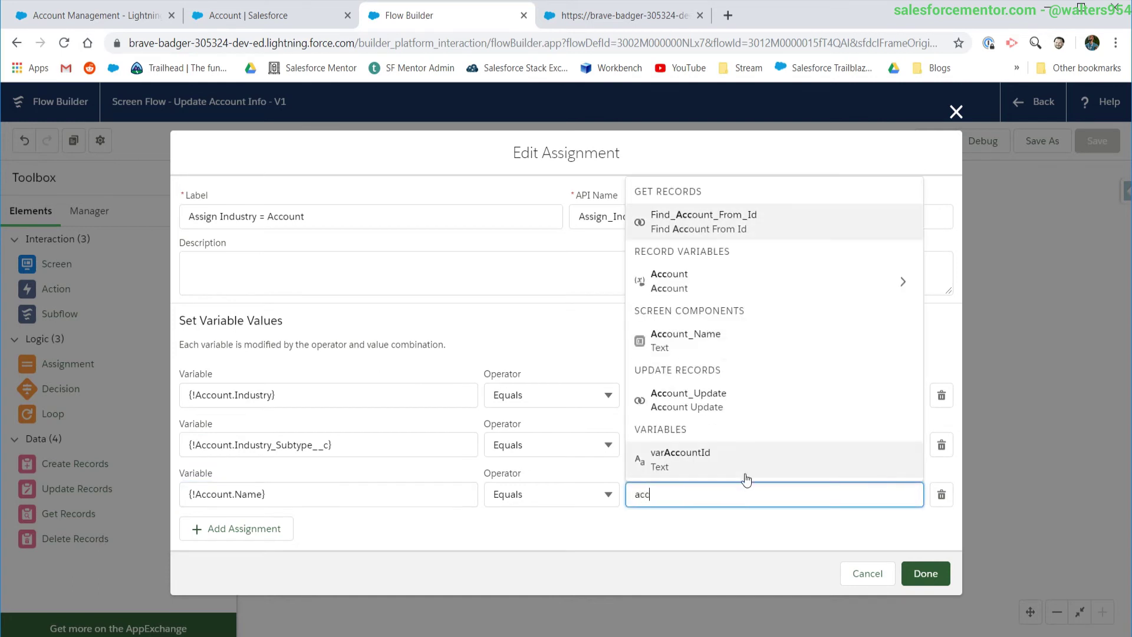
pyautogui.write('ountname')
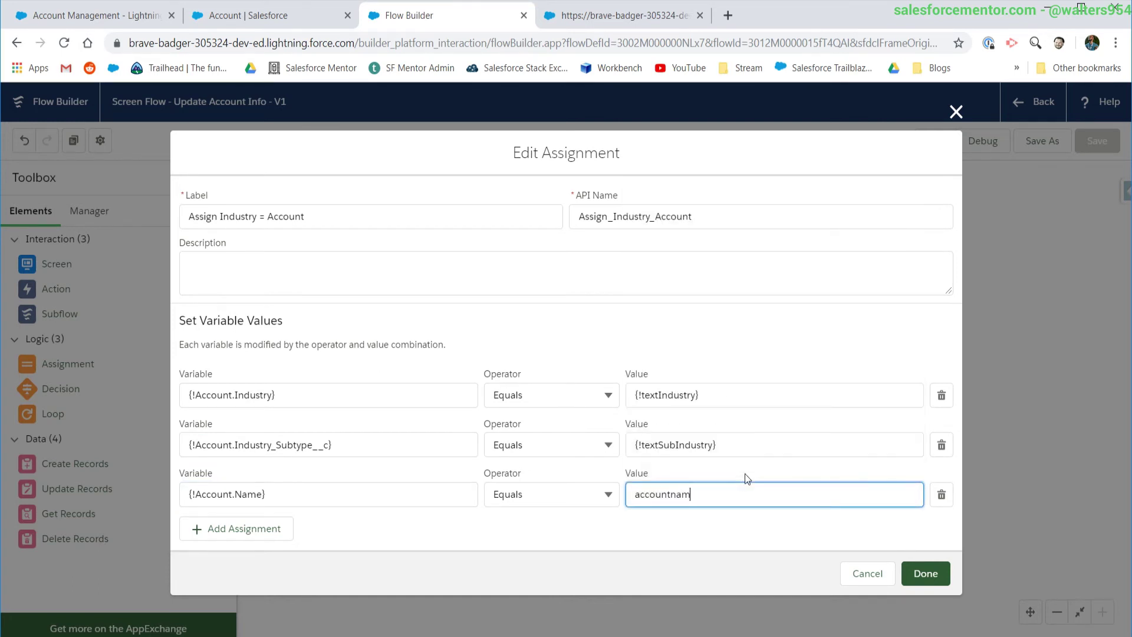
pyautogui.press('BackSpace')
pyautogui.press('BackSpace')
pyautogui.press('BackSpace')
pyautogui.press('BackSpace')
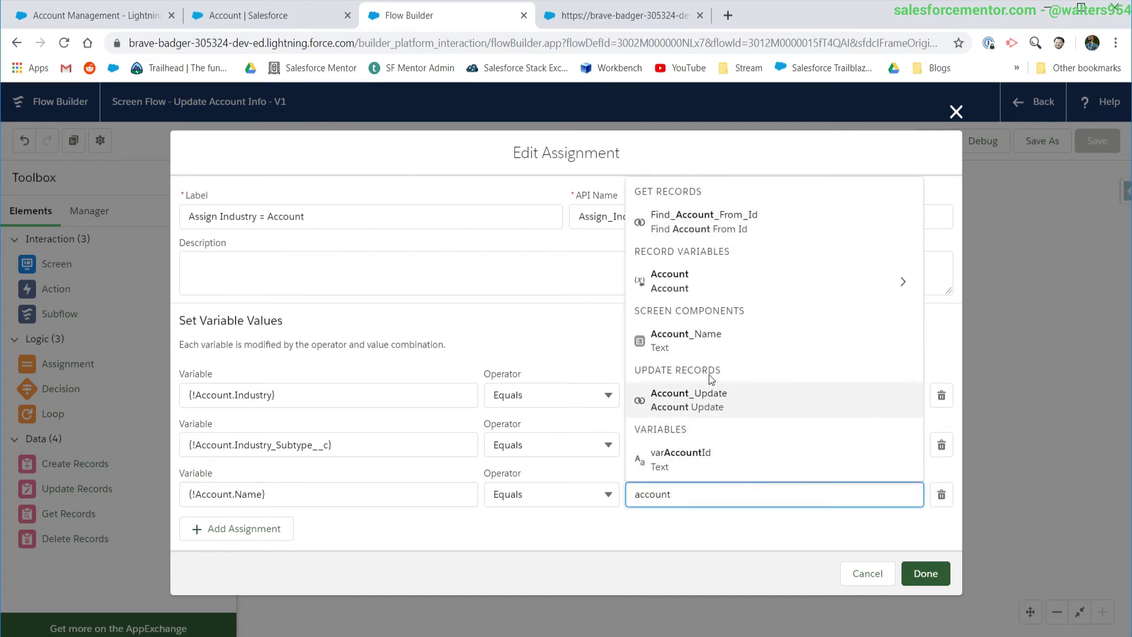
pyautogui.click(693, 358)
pyautogui.click(925, 573)
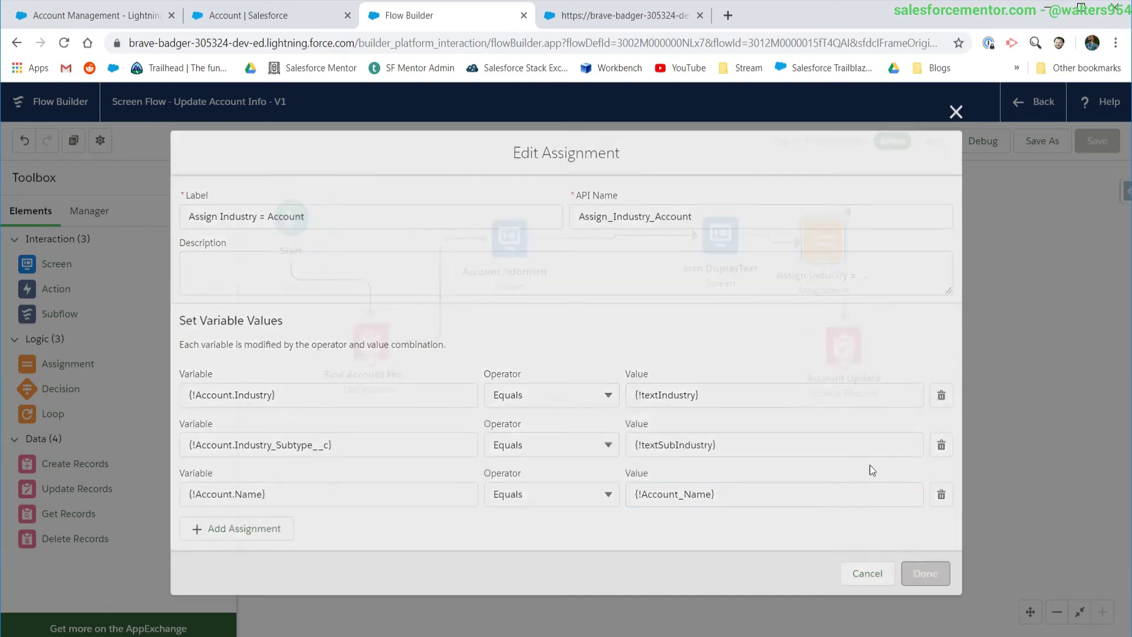
# Add Name to the Account fields stored by the Find Account From Id element and finish editing it
pyautogui.doubleClick(370, 341)
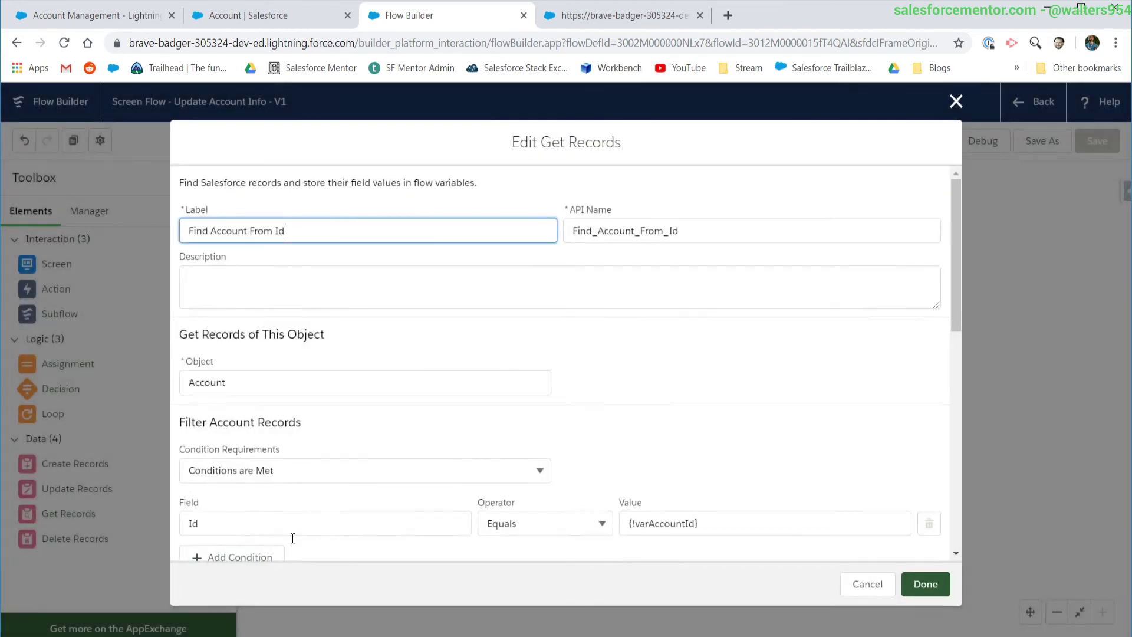
pyautogui.scroll(-10, 212, 405)
pyautogui.scroll(-3, 212, 405)
pyautogui.click(225, 504)
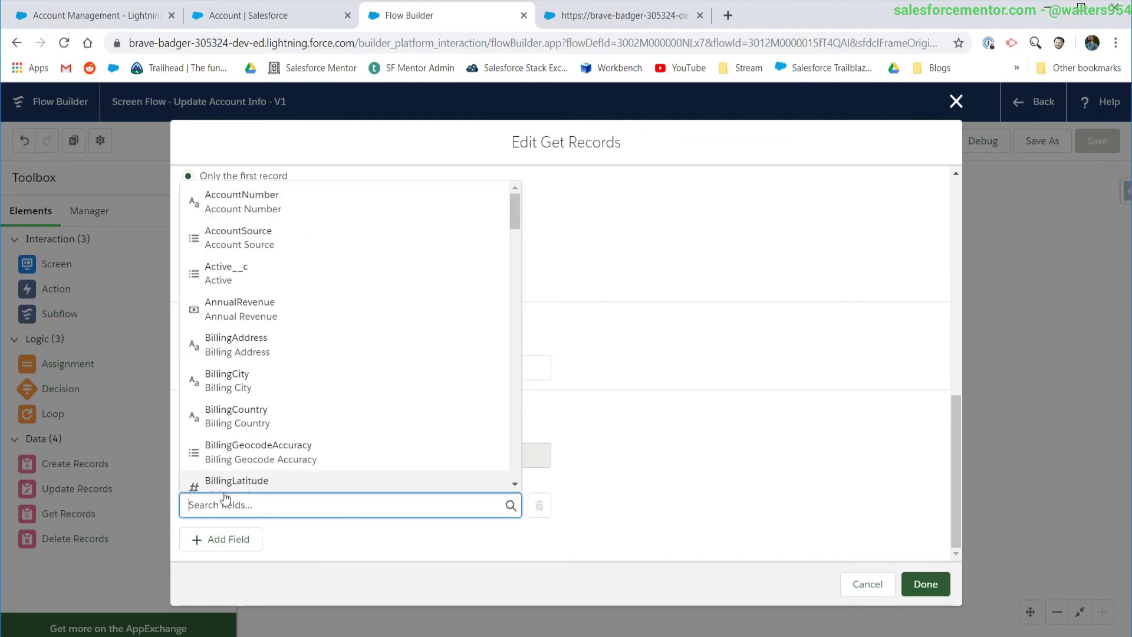
pyautogui.write('Name')
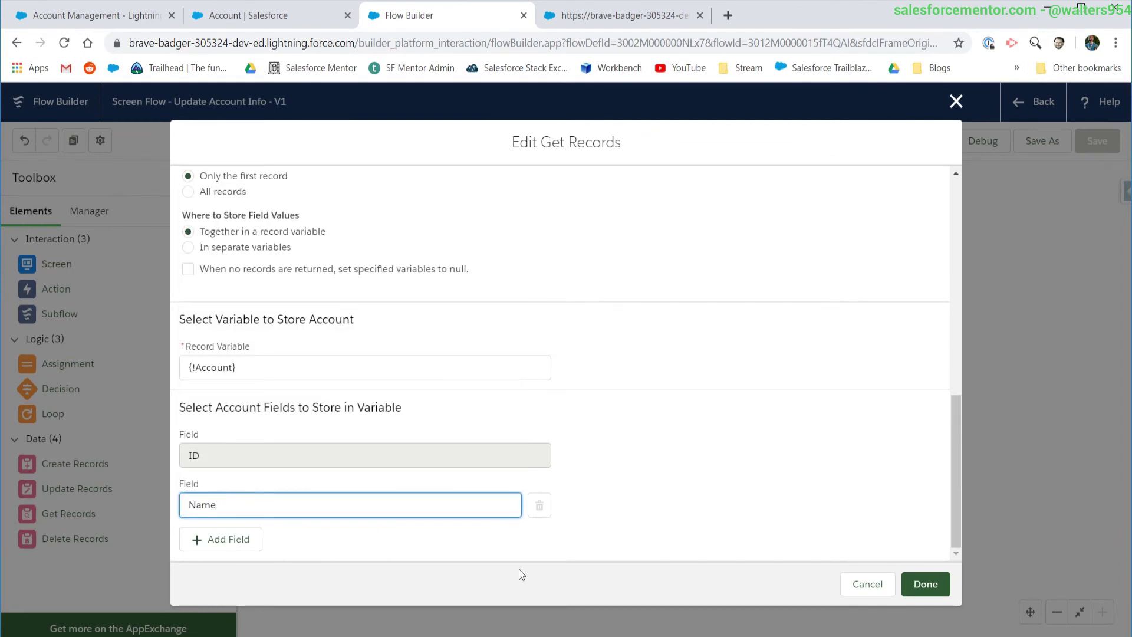
pyautogui.click(925, 583)
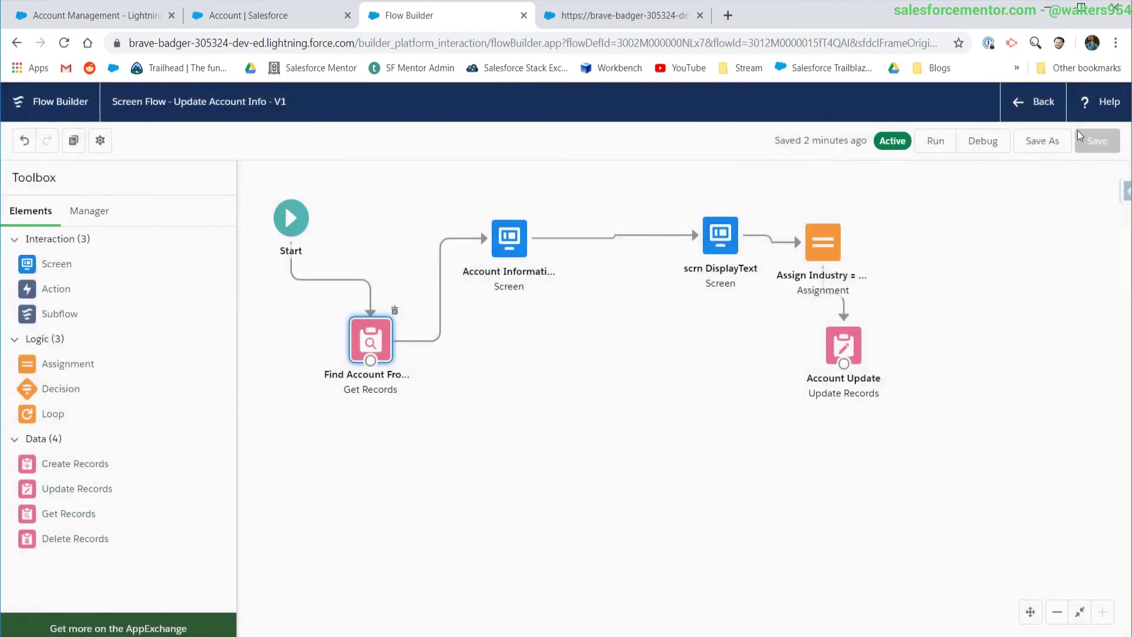
# Save the flow as a new version and close the old debug run's browser tab
pyautogui.click(1042, 140)
pyautogui.click(926, 511)
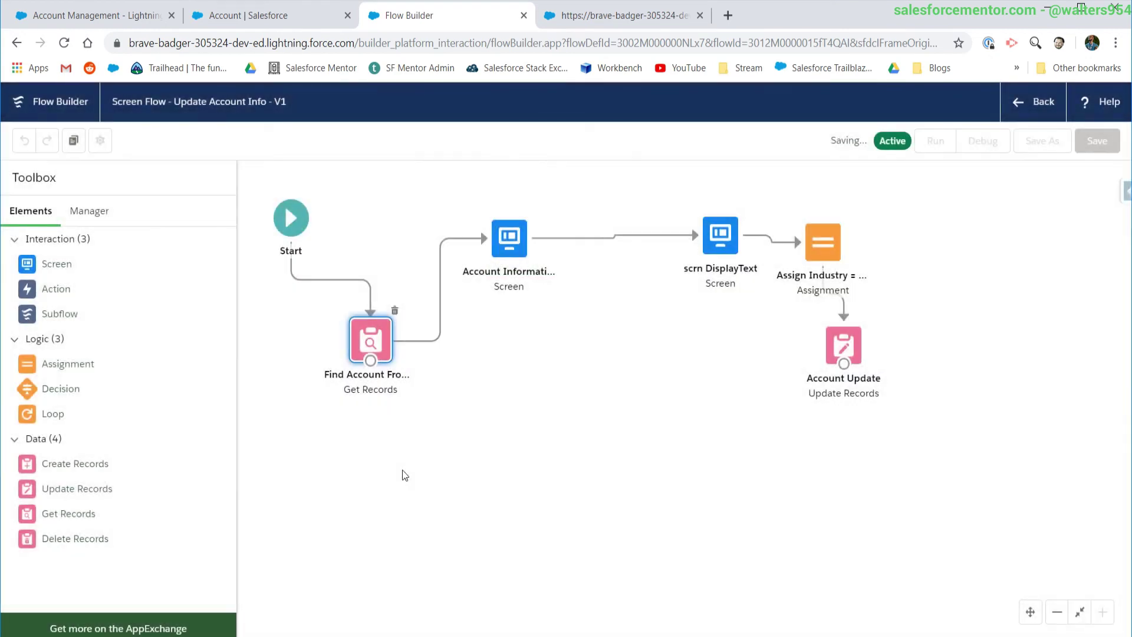
pyautogui.click(989, 177)
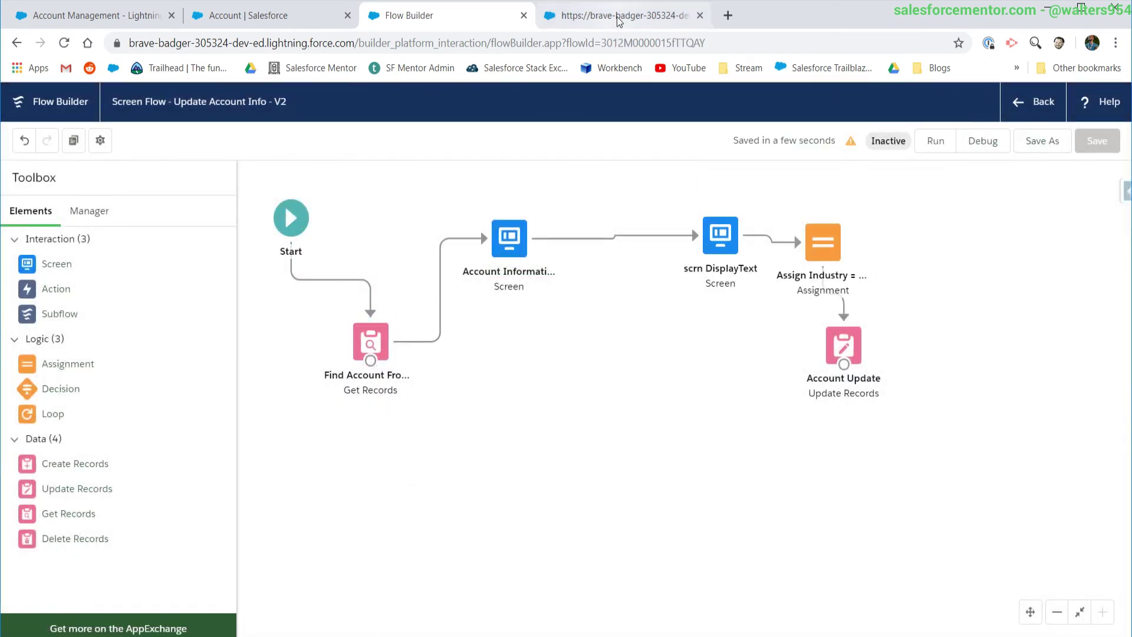
pyautogui.click(700, 15)
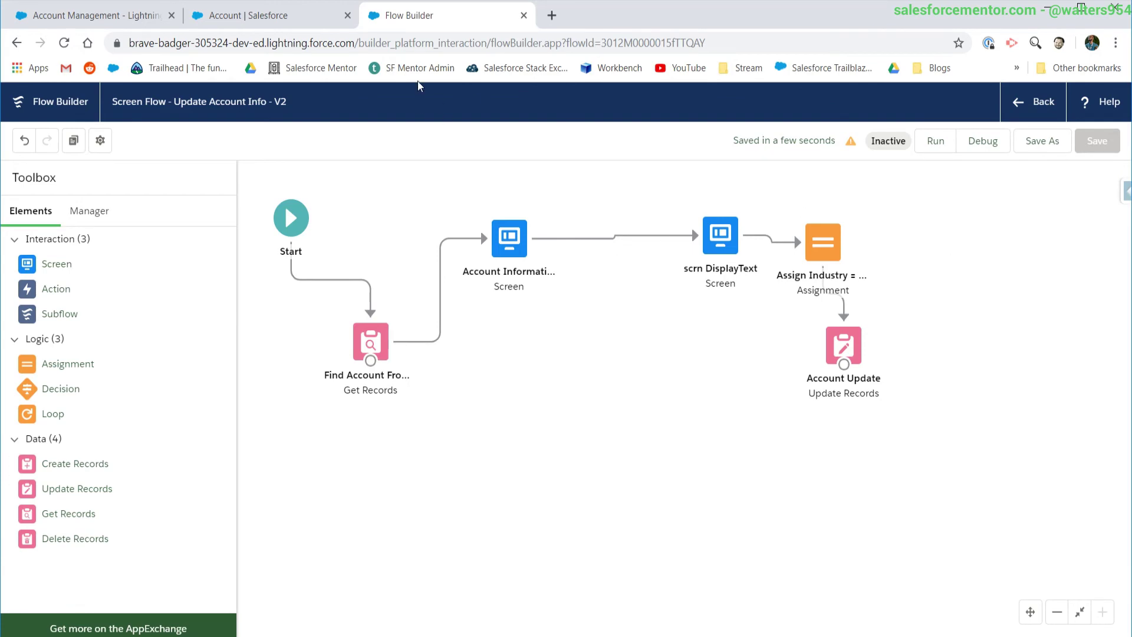
# Leave the Lightning App Builder for the Get Cloudy account record and copy its record ID from the page address
pyautogui.click(224, 14)
pyautogui.click(121, 16)
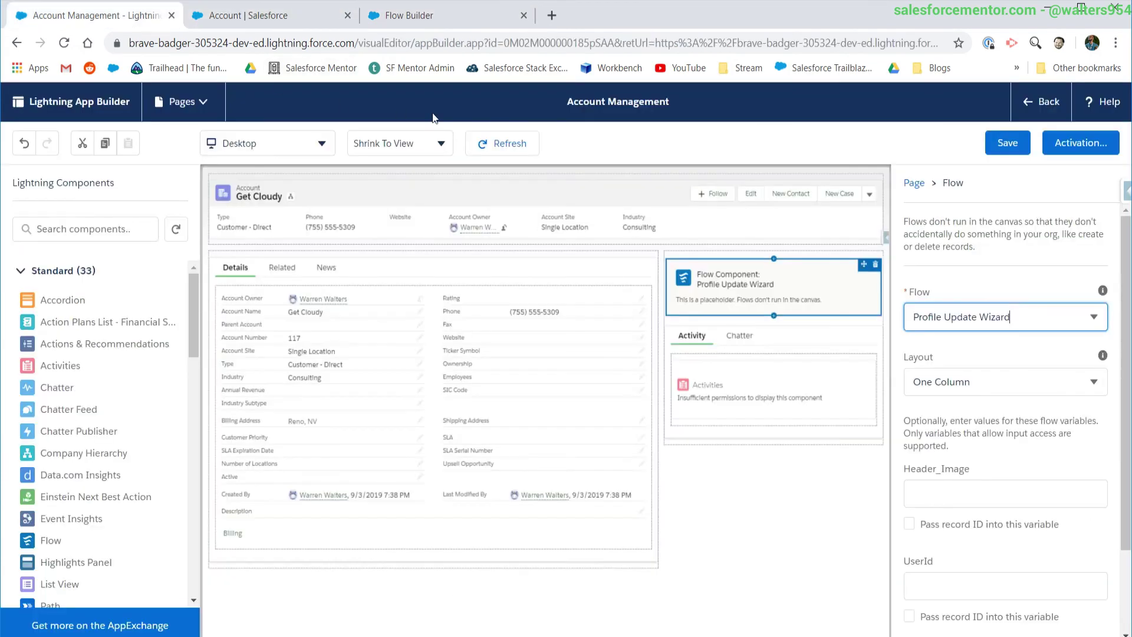
pyautogui.click(1037, 107)
pyautogui.click(637, 131)
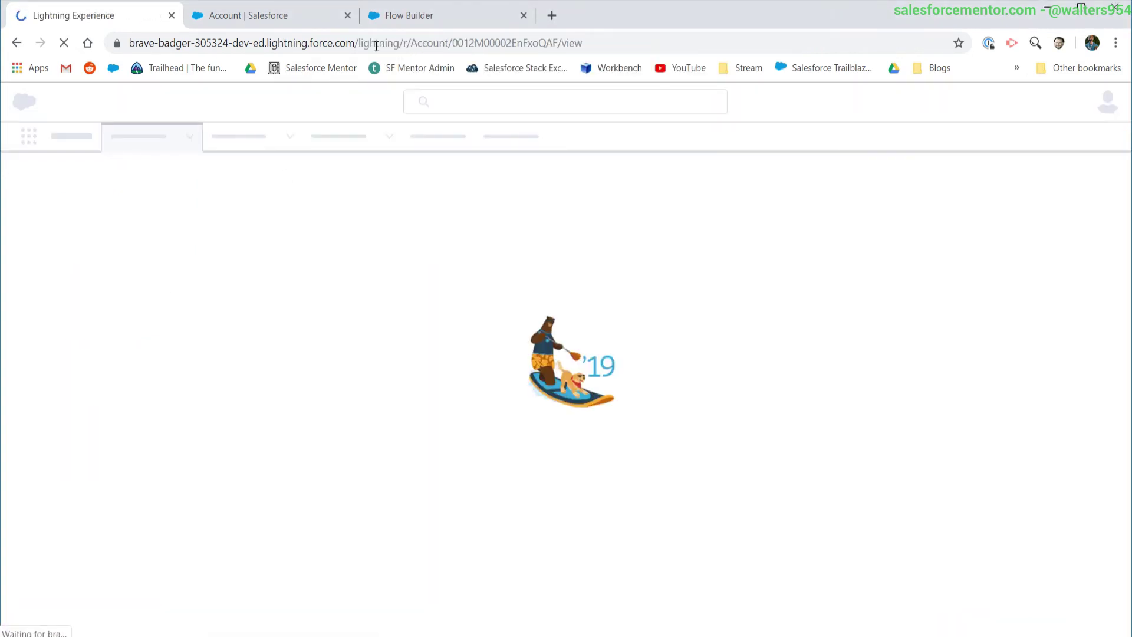
pyautogui.moveTo(592, 44); pyautogui.dragTo(486, 46)
pyautogui.hotkey('ctrl', 'c')
# Return to the flow and run it in debug mode with the copied account record ID as varAccountId
pyautogui.click(401, 14)
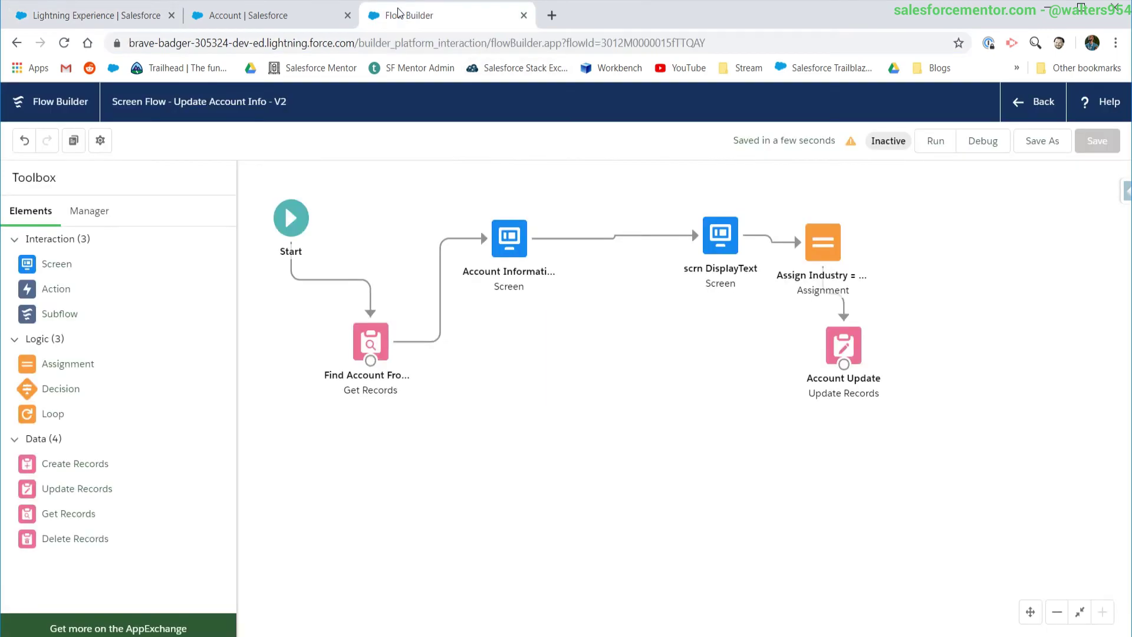
pyautogui.click(983, 141)
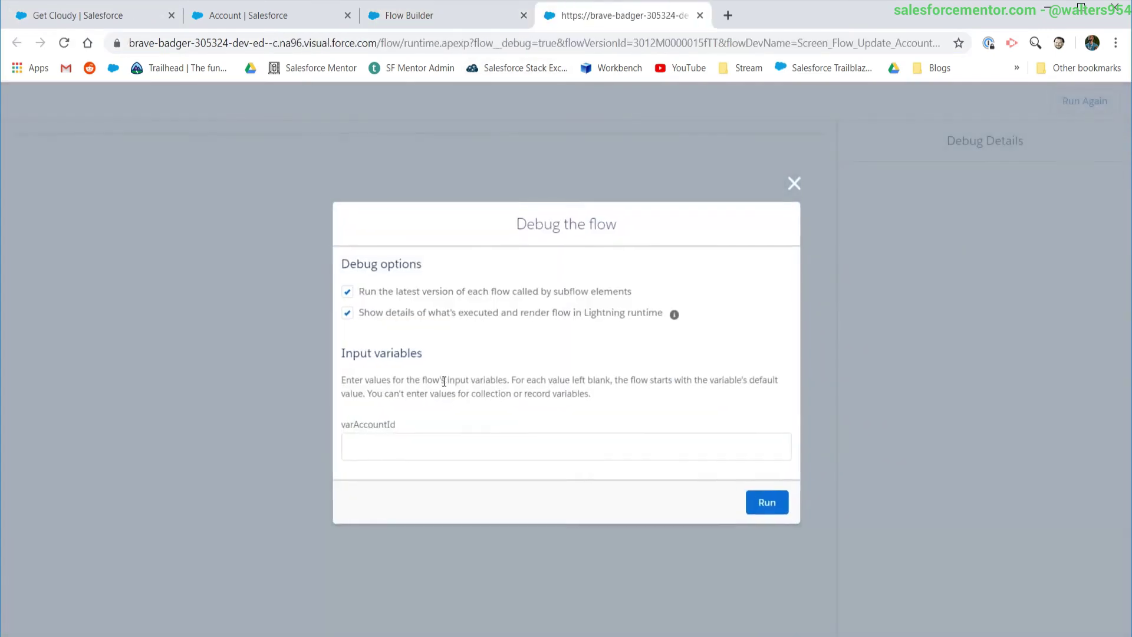
pyautogui.click(366, 454)
pyautogui.hotkey('ctrl', 'v')
pyautogui.click(768, 503)
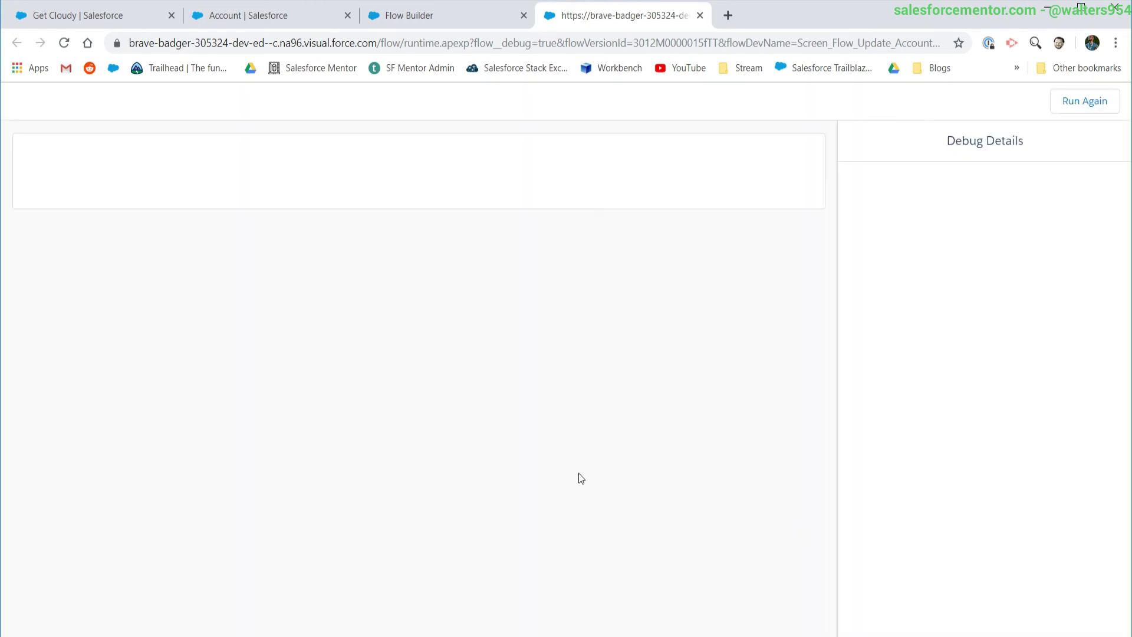
# Select Apparel as the Industry and Pants as the Industry Subtype, and advance the debug run to the following screen
pyautogui.click(131, 280)
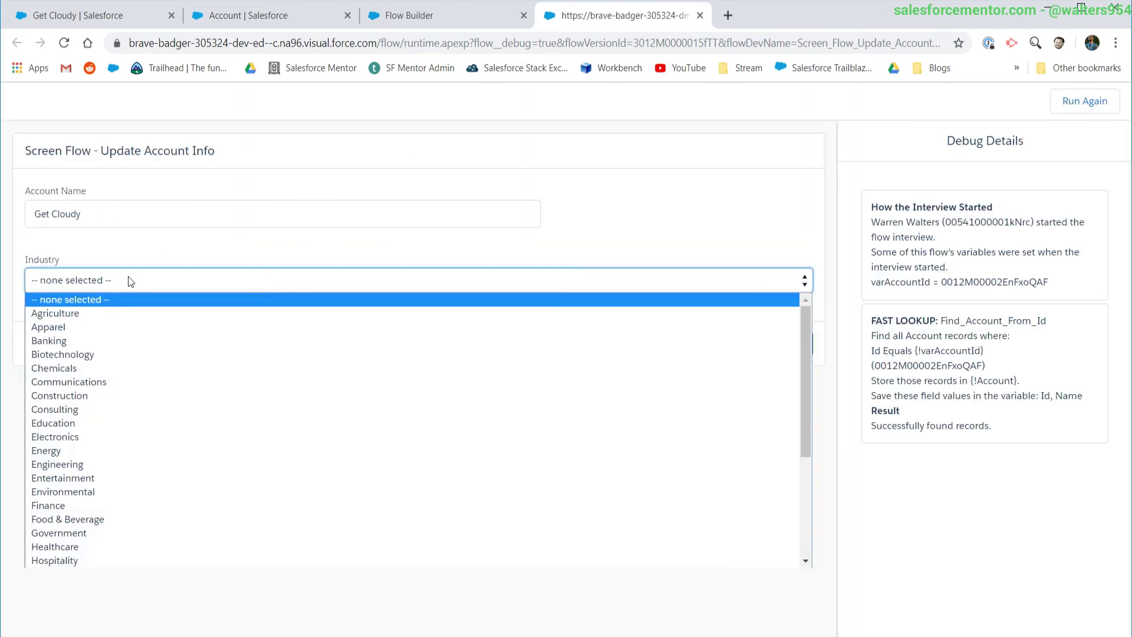
pyautogui.click(104, 324)
pyautogui.click(69, 345)
pyautogui.click(93, 393)
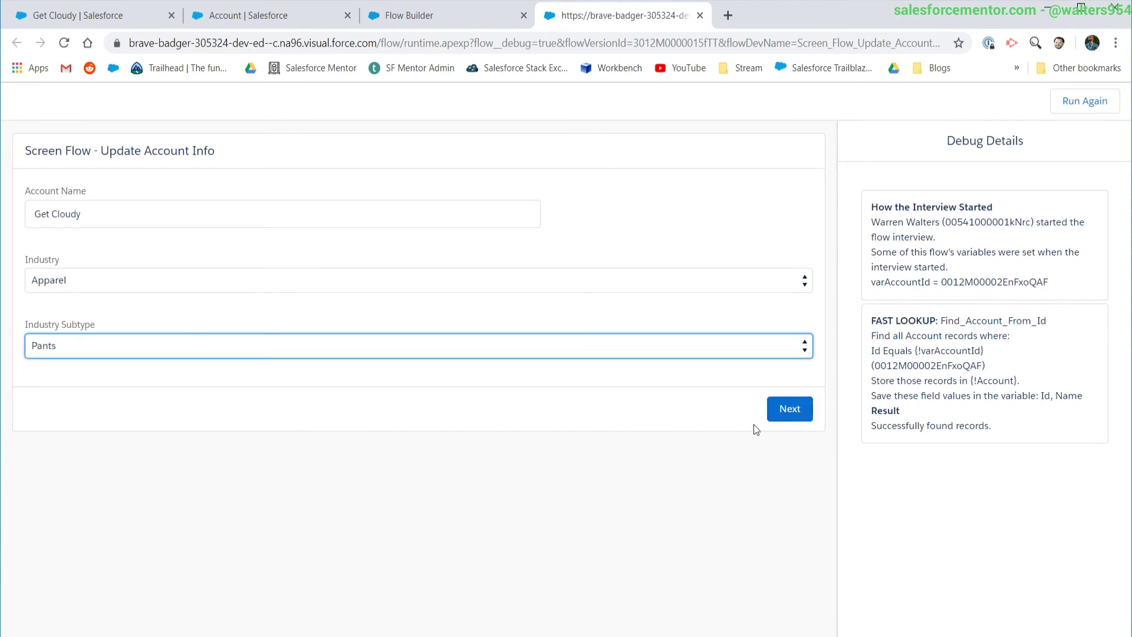
pyautogui.click(802, 417)
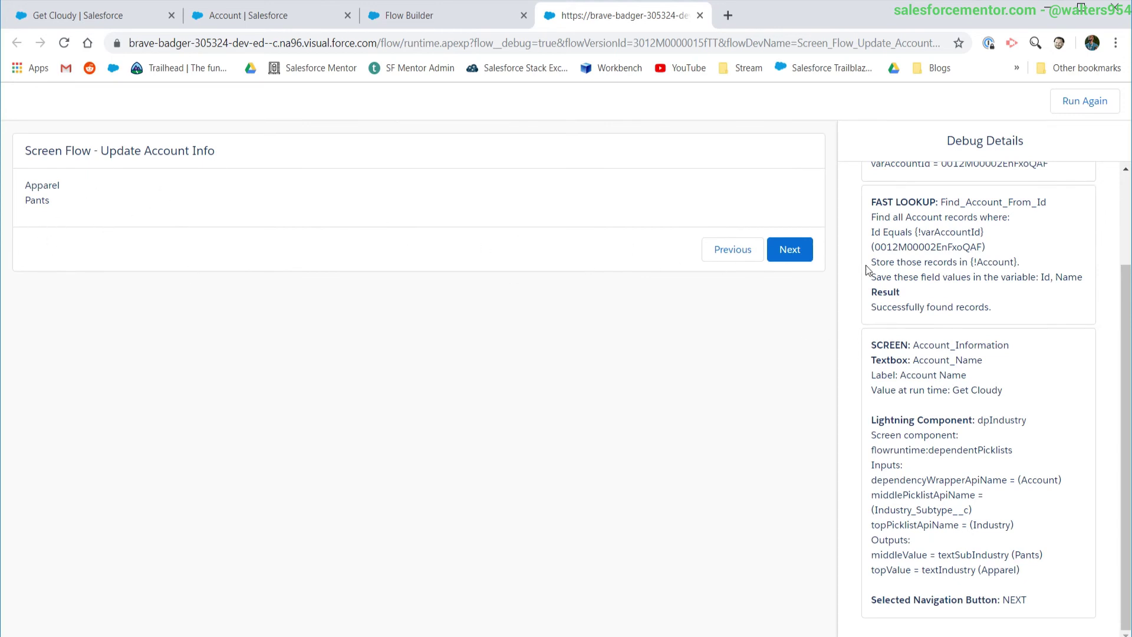
# Finish the flow's debug run and review the assignment and account update entries in its debug details
pyautogui.click(797, 257)
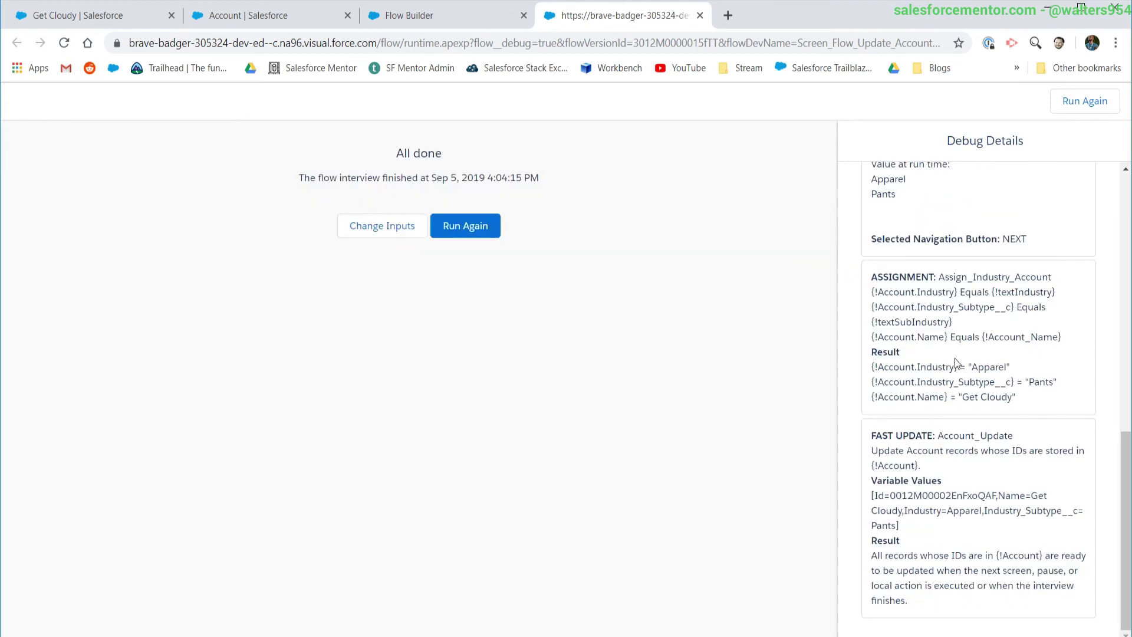
pyautogui.moveTo(895, 465); pyautogui.dragTo(961, 612)
pyautogui.moveTo(871, 478); pyautogui.dragTo(878, 552)
# Reload the Get Cloudy account record and check its Industry and Industry Subtype fields
pyautogui.click(245, 15)
pyautogui.click(69, 24)
pyautogui.click(63, 42)
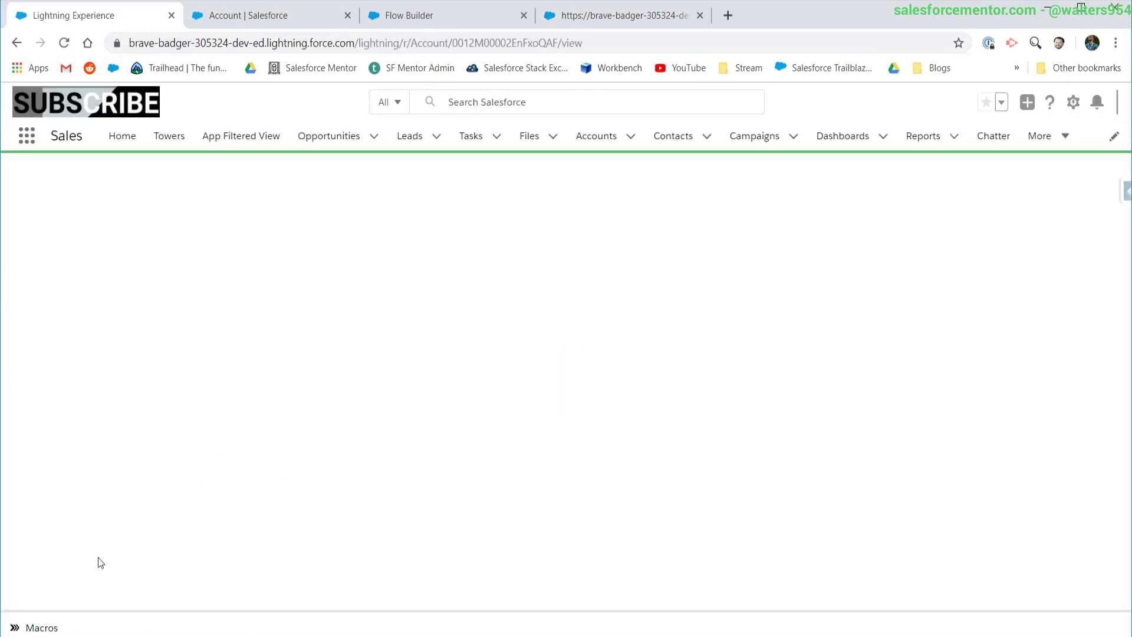
pyautogui.scroll(-3, 121, 472)
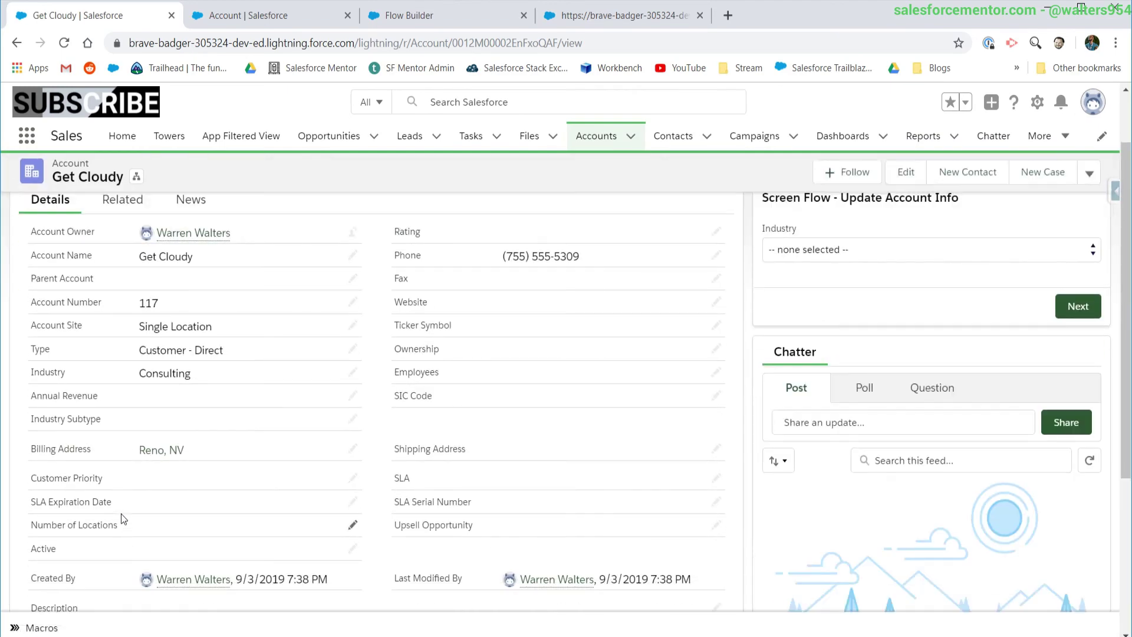
pyautogui.scroll(-3, 186, 464)
pyautogui.scroll(3, 186, 464)
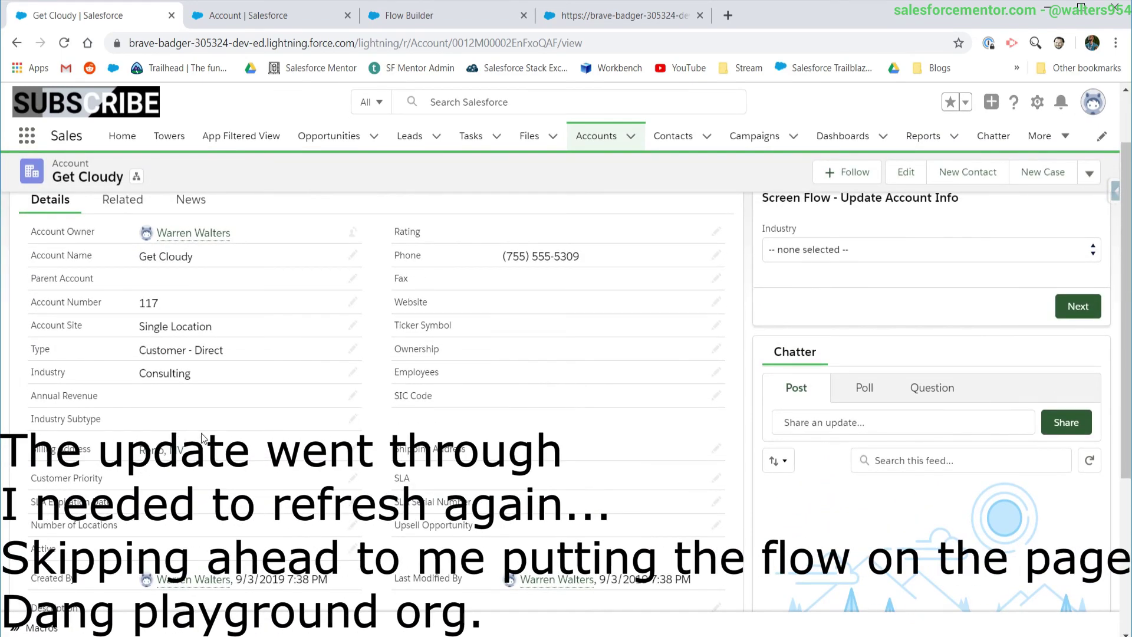
pyautogui.scroll(2, 267, 466)
# Reload the Account Management page editor, pass the record ID into the flow component's varAccountId, and save before returning to the account
pyautogui.click(416, 17)
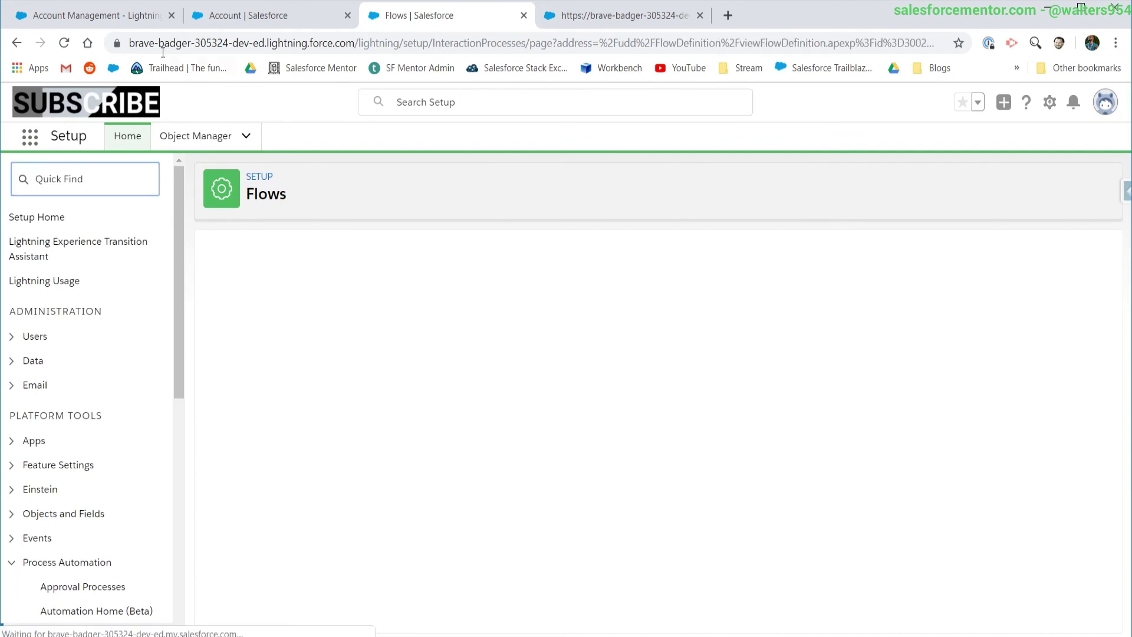
pyautogui.click(107, 16)
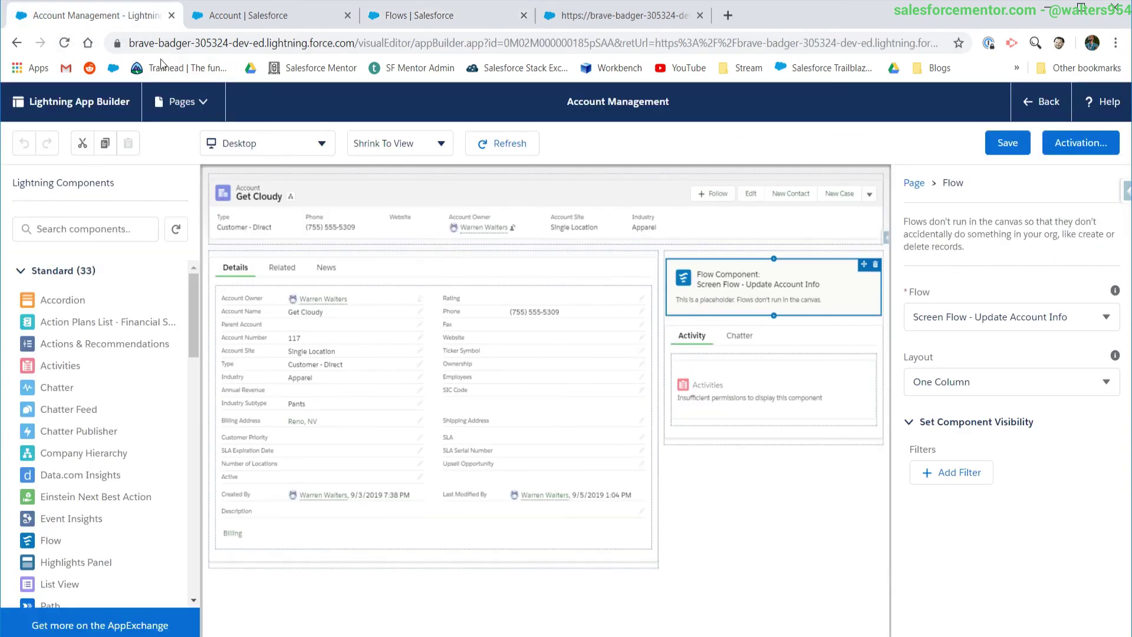
pyautogui.click(64, 42)
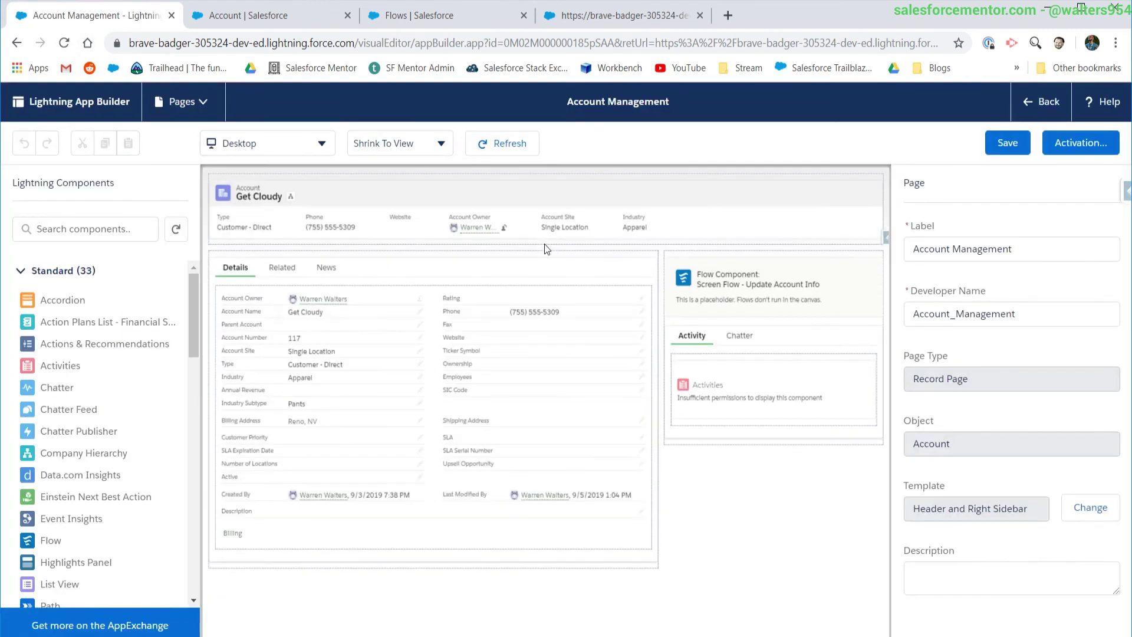
pyautogui.click(839, 282)
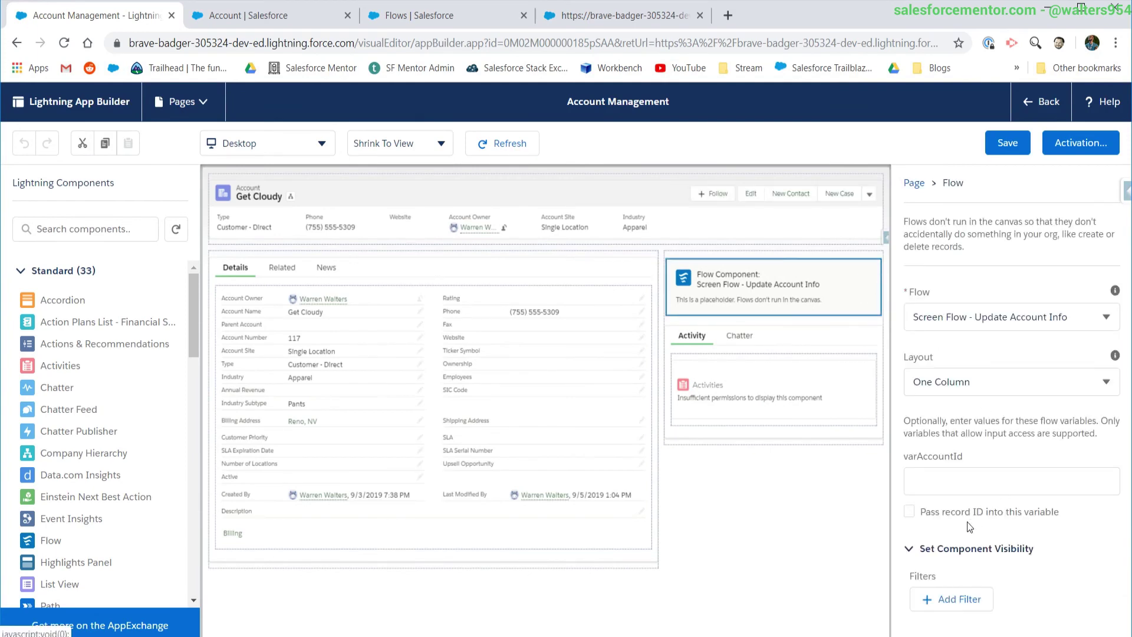
pyautogui.click(955, 517)
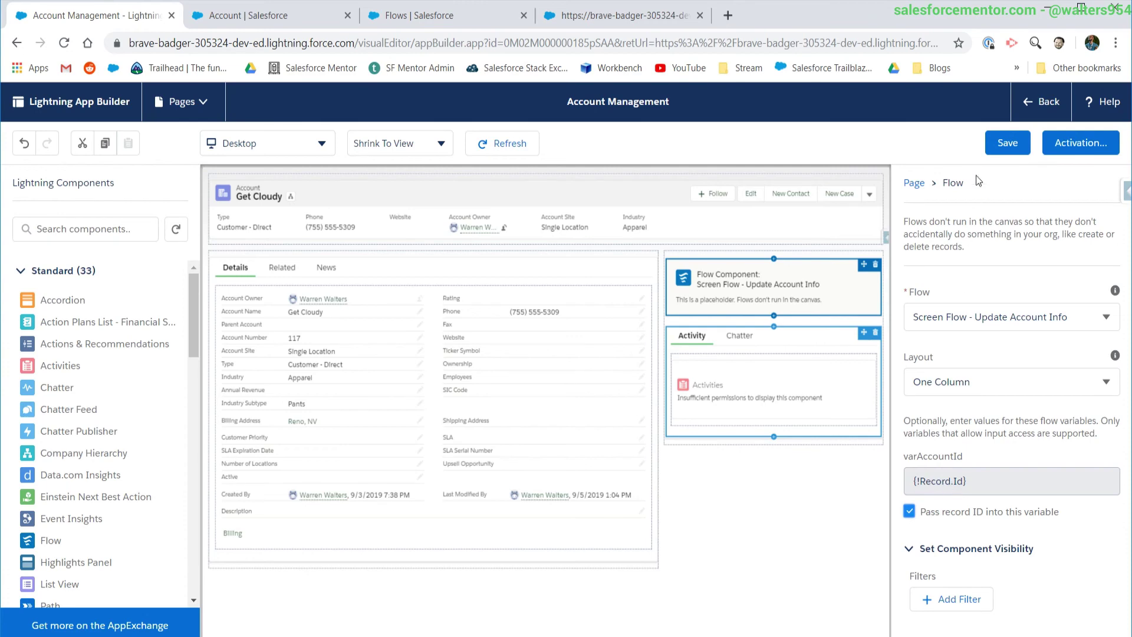
pyautogui.click(996, 148)
pyautogui.click(1042, 101)
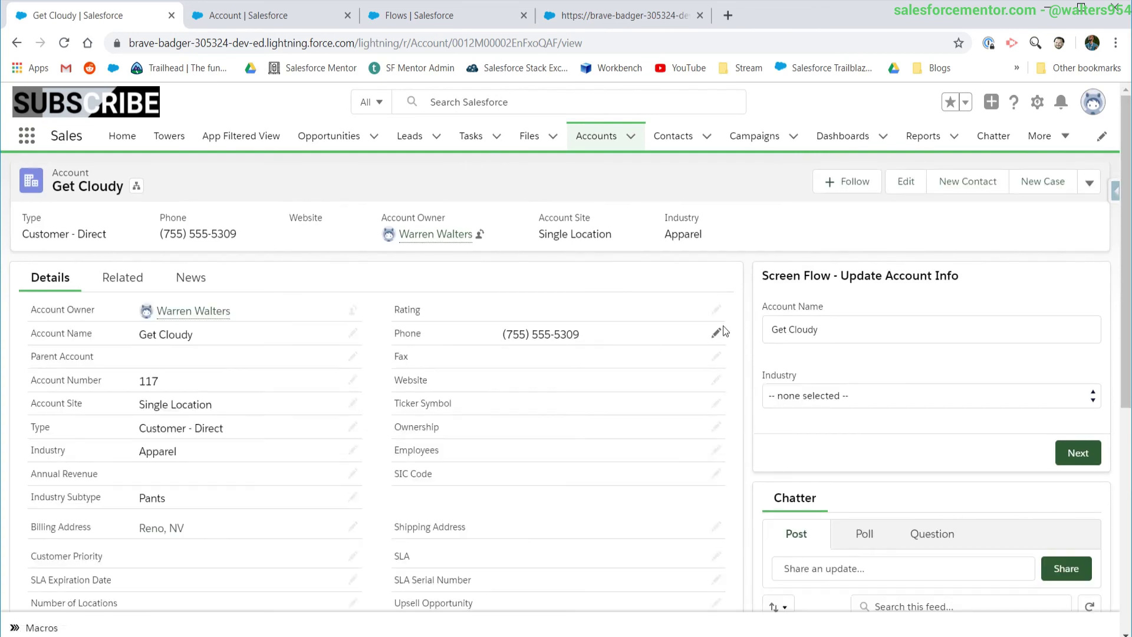
# Run the embedded flow to completion with Account Name Get Cloudy!, Industry Agriculture and Industry Subtype Herding
pyautogui.moveTo(837, 334); pyautogui.dragTo(765, 338)
pyautogui.click(830, 325)
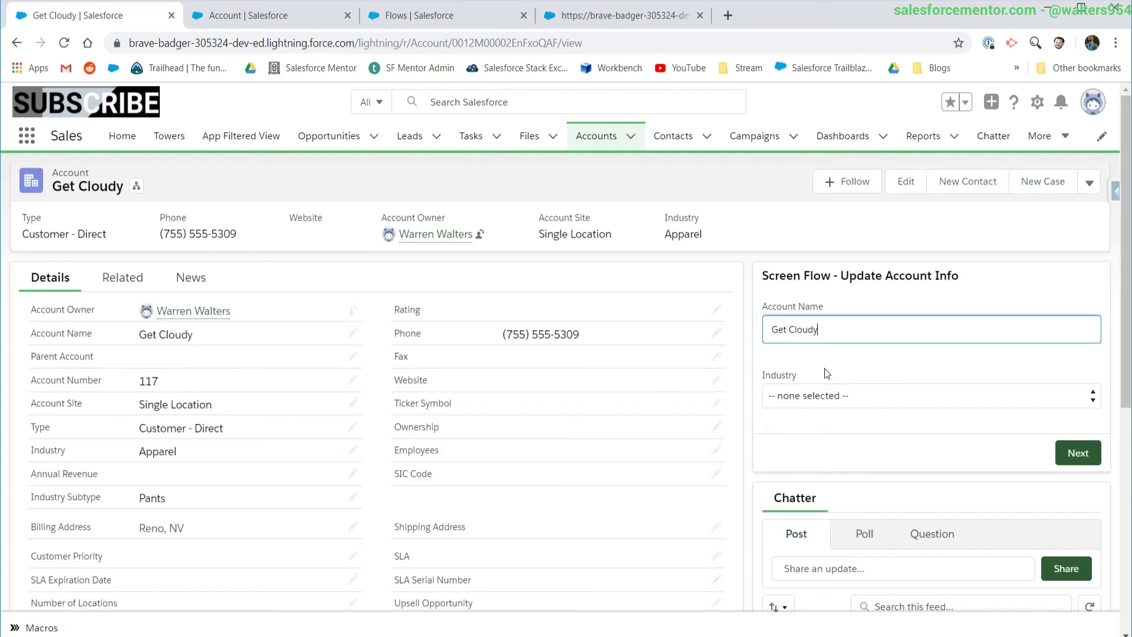
pyautogui.click(812, 396)
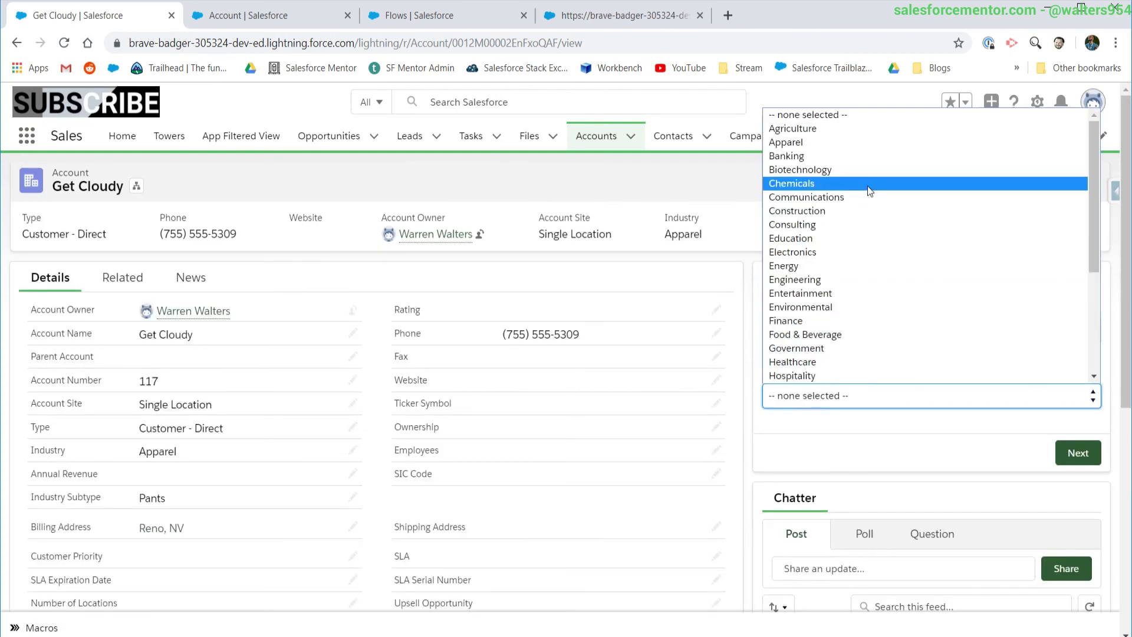
pyautogui.click(855, 128)
pyautogui.click(861, 458)
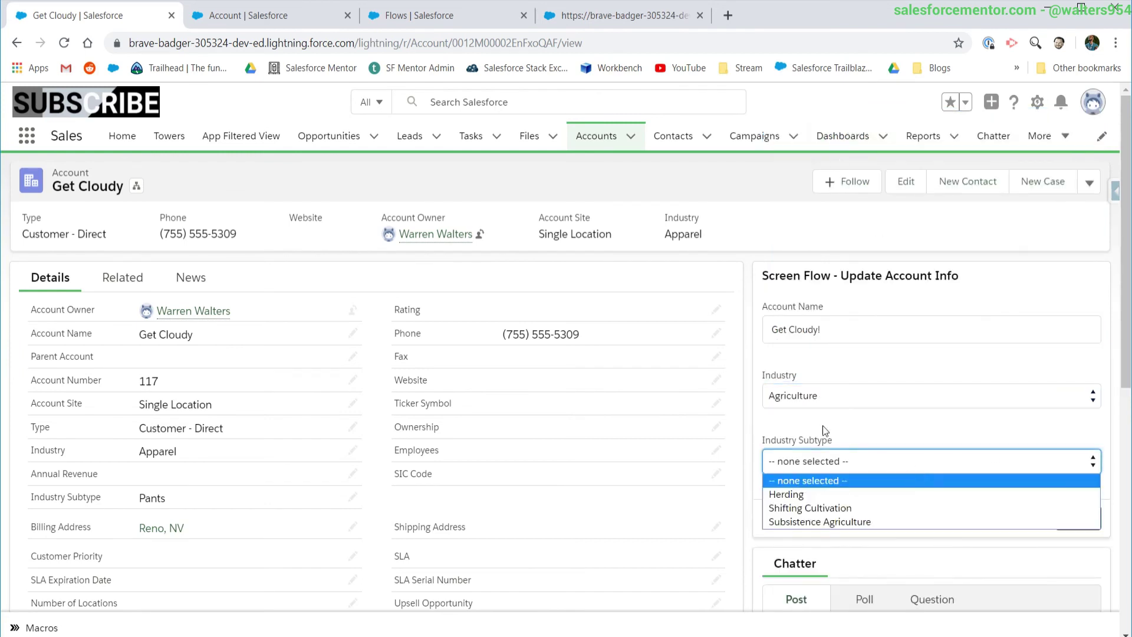
pyautogui.click(825, 494)
pyautogui.click(1060, 530)
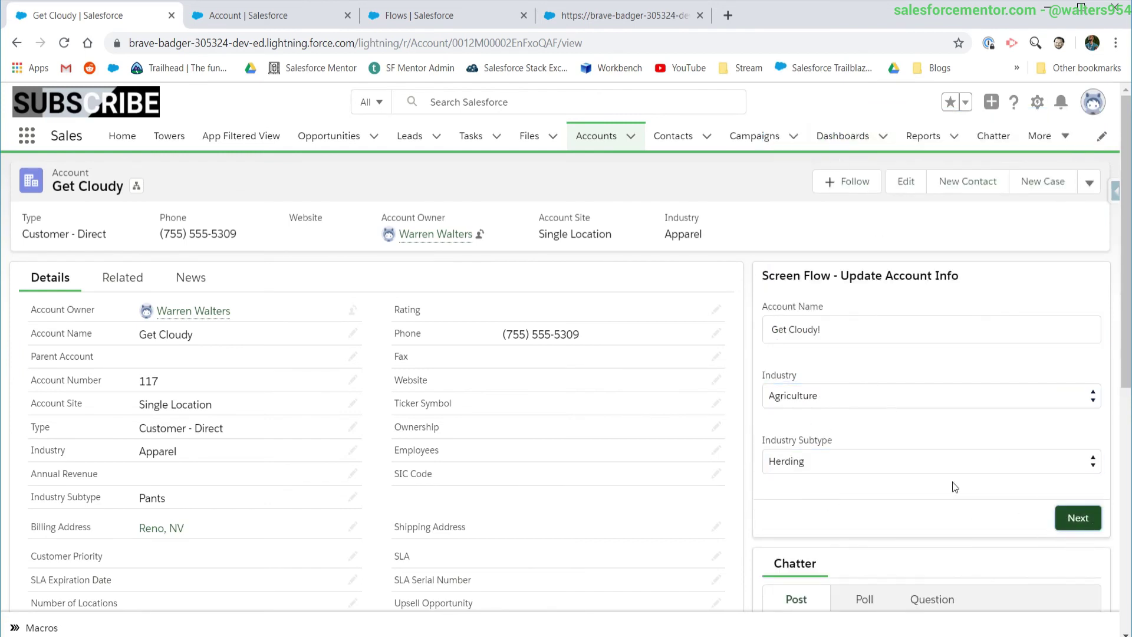
pyautogui.click(1074, 362)
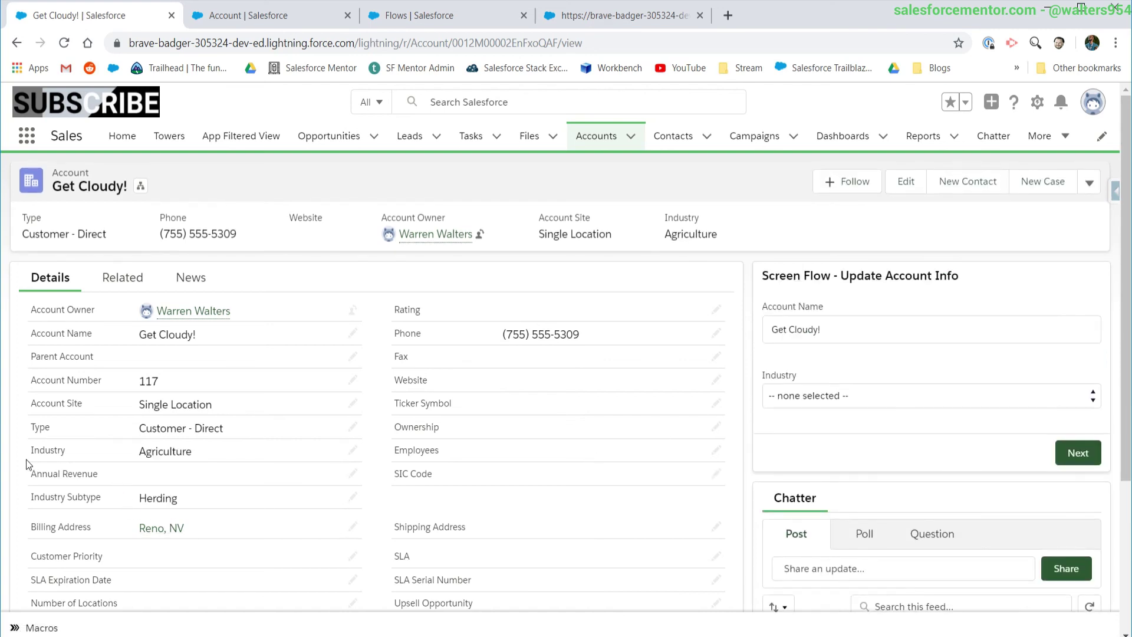
# Examine the account's Name, Industry and Industry Subtype fields alongside the embedded screen flow
pyautogui.moveTo(26, 459); pyautogui.dragTo(176, 503)
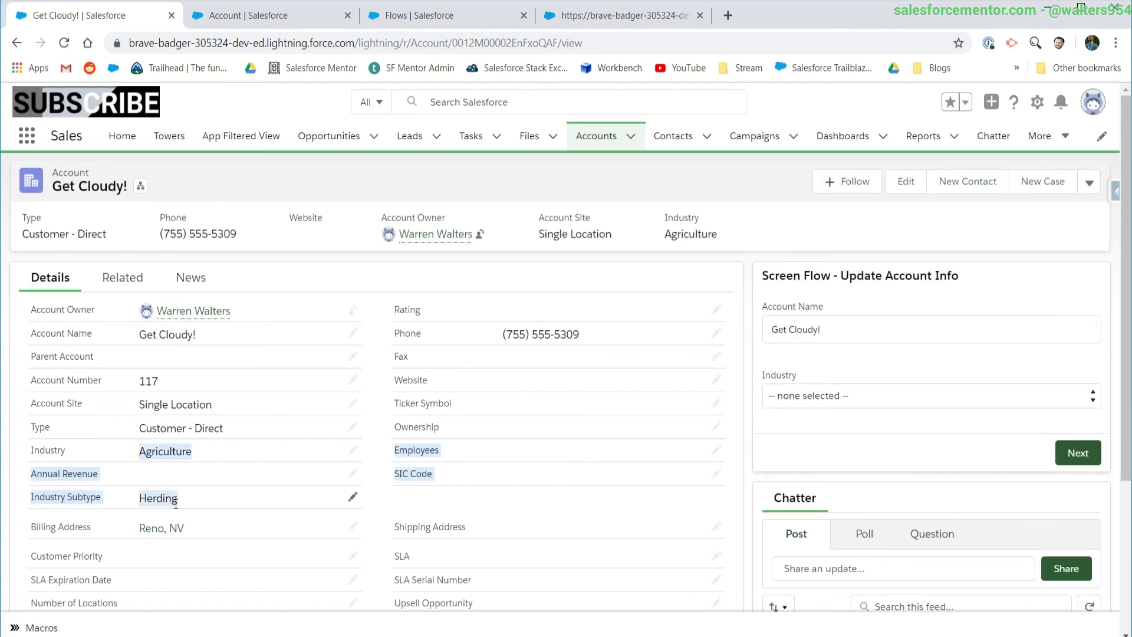
pyautogui.doubleClick(138, 336)
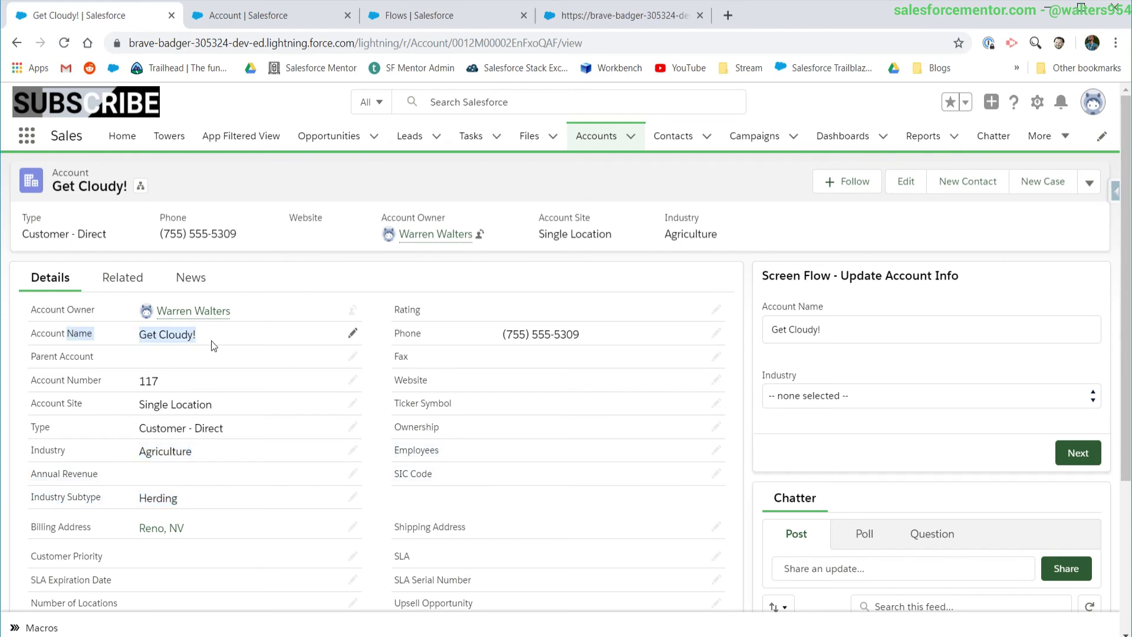
pyautogui.click(368, 587)
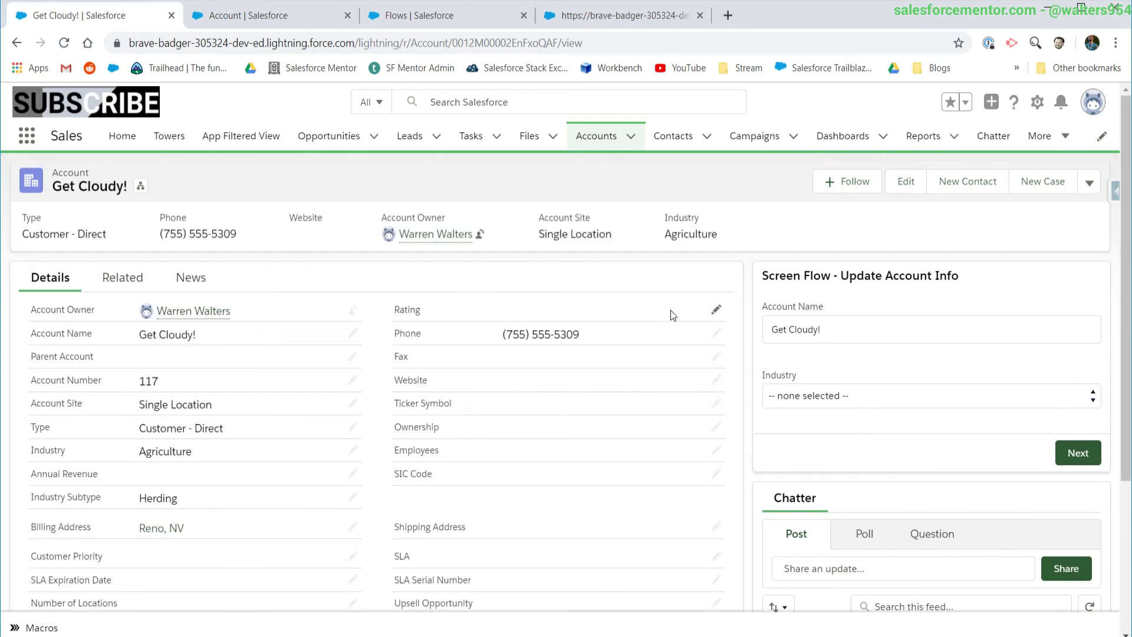
pyautogui.moveTo(786, 278); pyautogui.dragTo(934, 283)
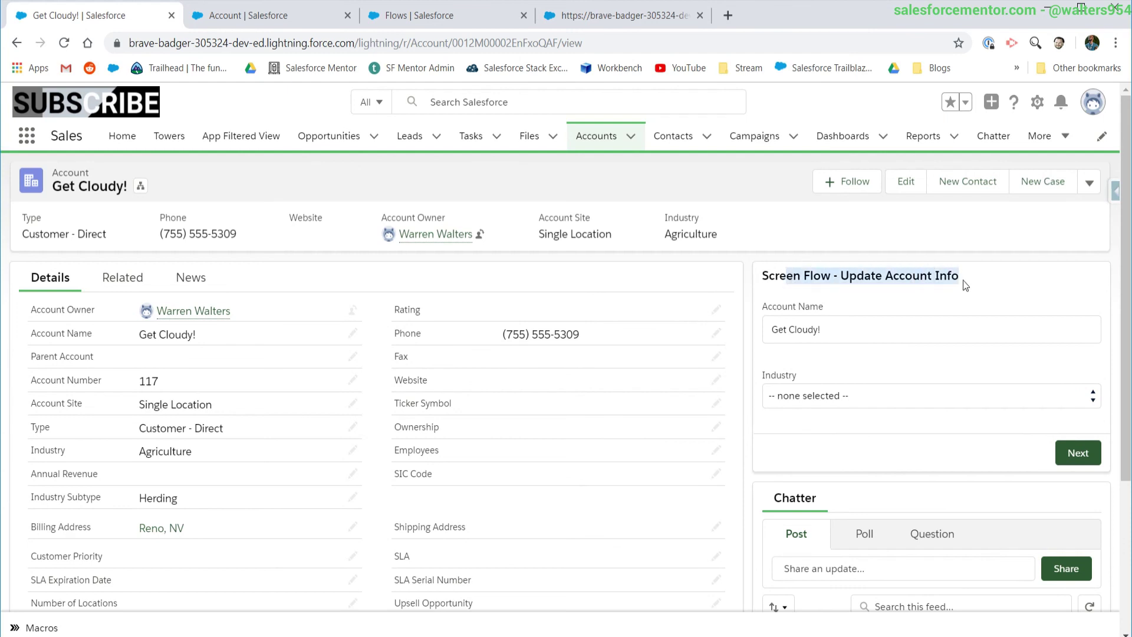
pyautogui.scroll(-4, 429, 476)
pyautogui.scroll(2, 429, 476)
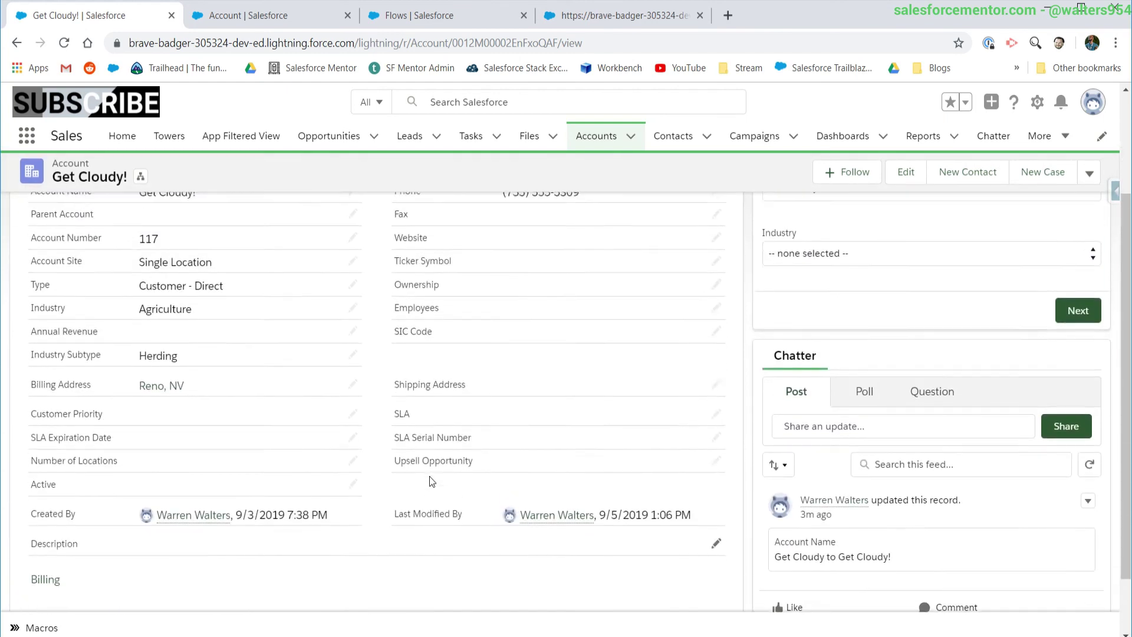
pyautogui.scroll(2, 429, 476)
pyautogui.scroll(-2, 429, 475)
pyautogui.scroll(2, 133, 569)
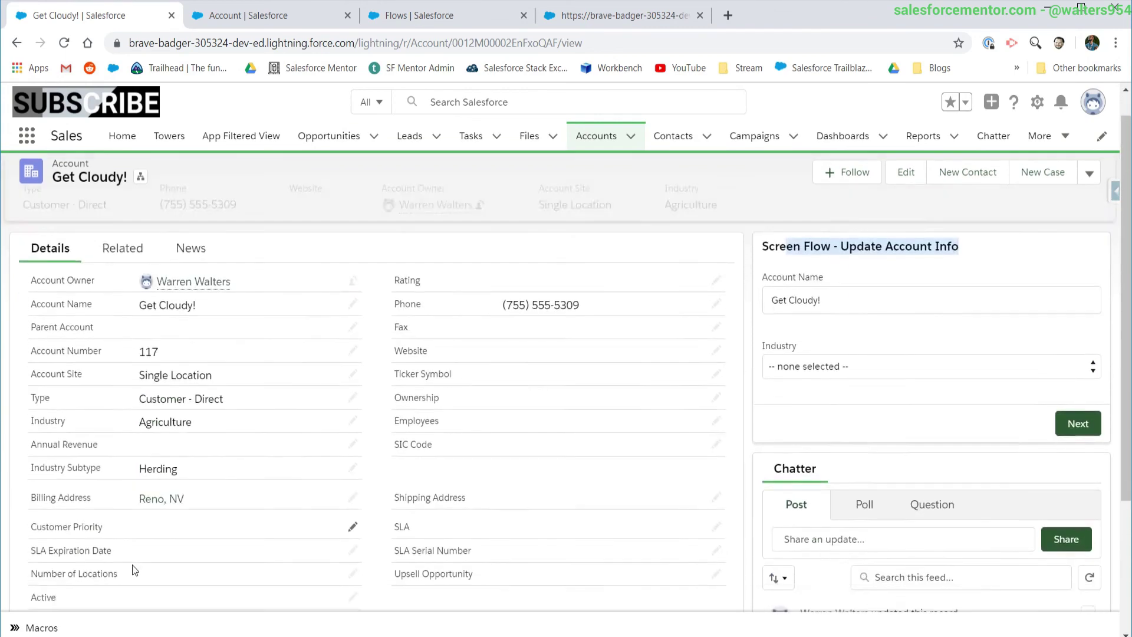
pyautogui.scroll(-2, 132, 569)
pyautogui.scroll(2, 92, 471)
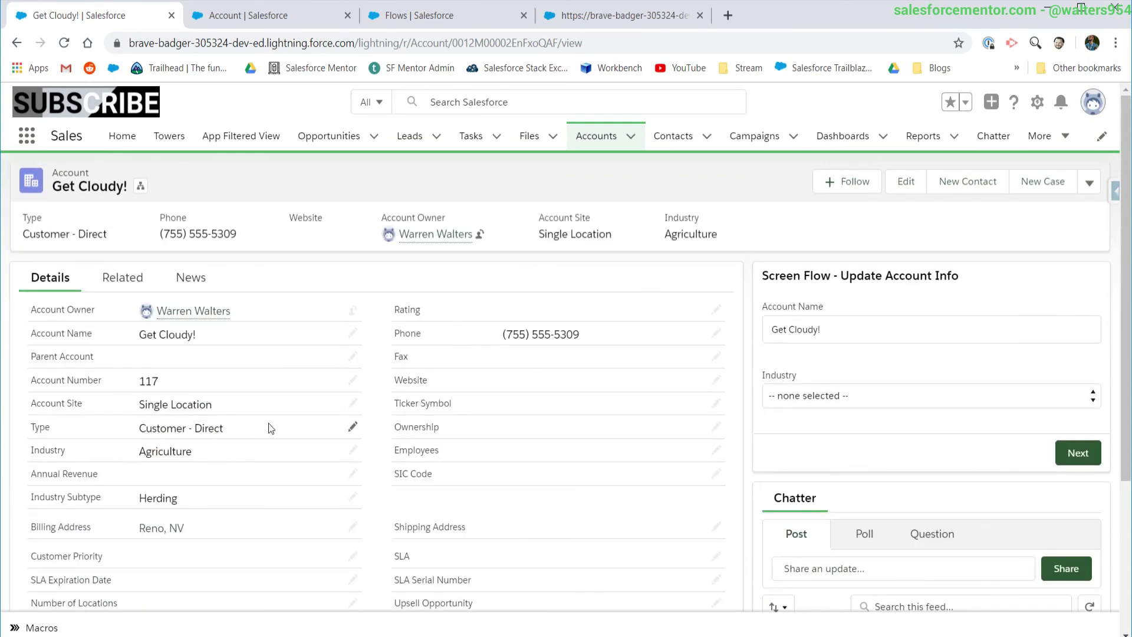
pyautogui.scroll(-2, 189, 403)
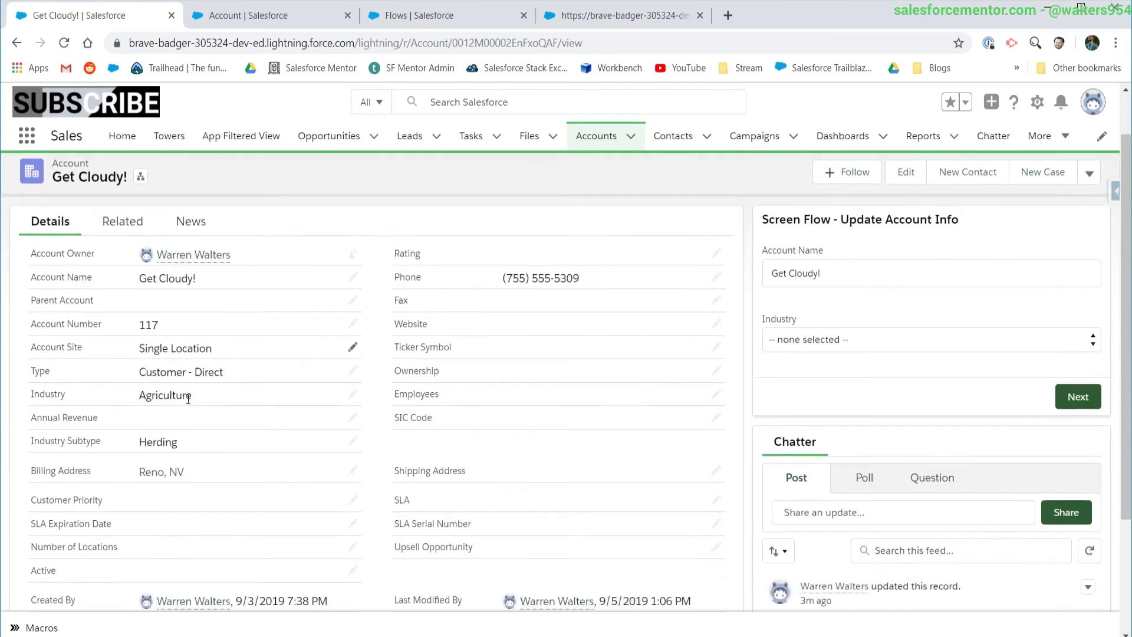
pyautogui.scroll(2, 188, 401)
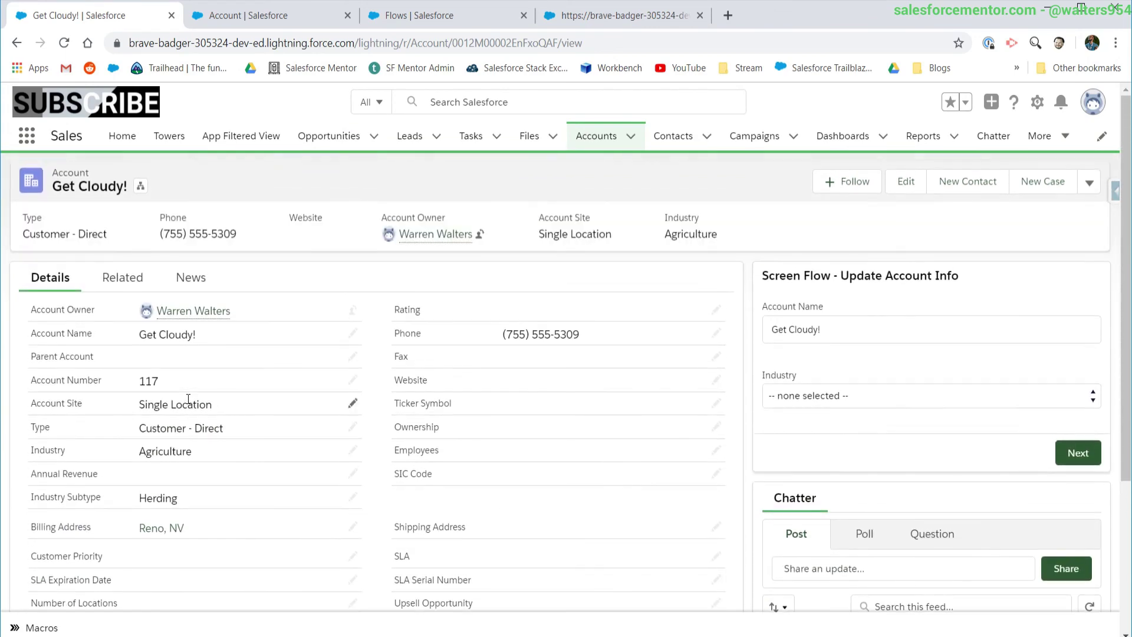
# Reopen the account record page for editing and add a visibility filter on the Active field to the flow component
pyautogui.click(1038, 105)
pyautogui.click(953, 278)
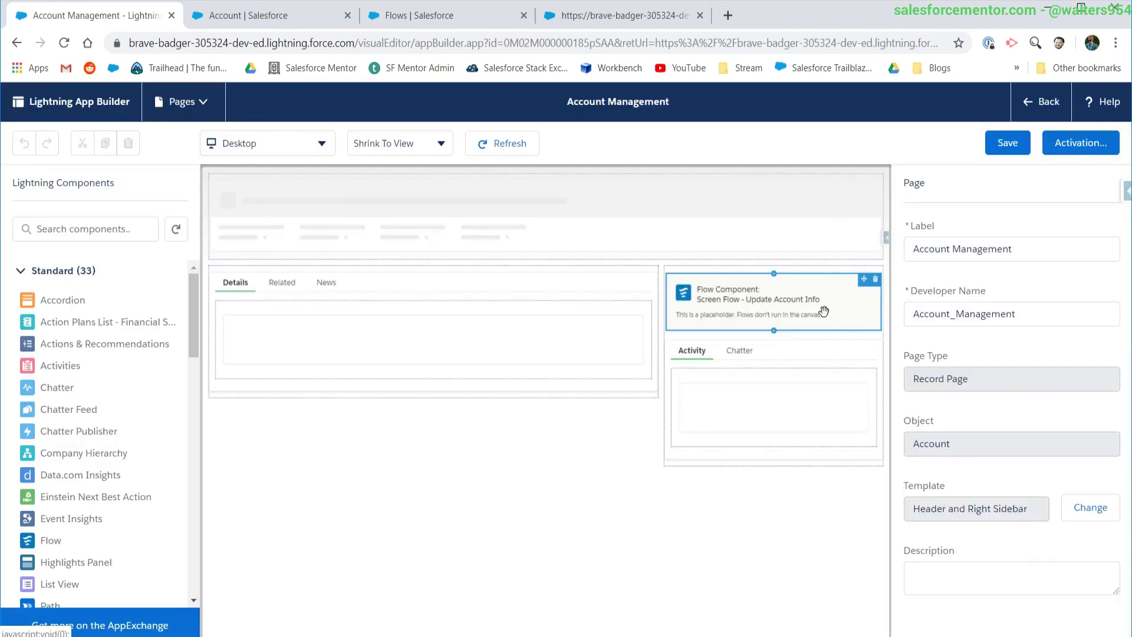
pyautogui.click(824, 310)
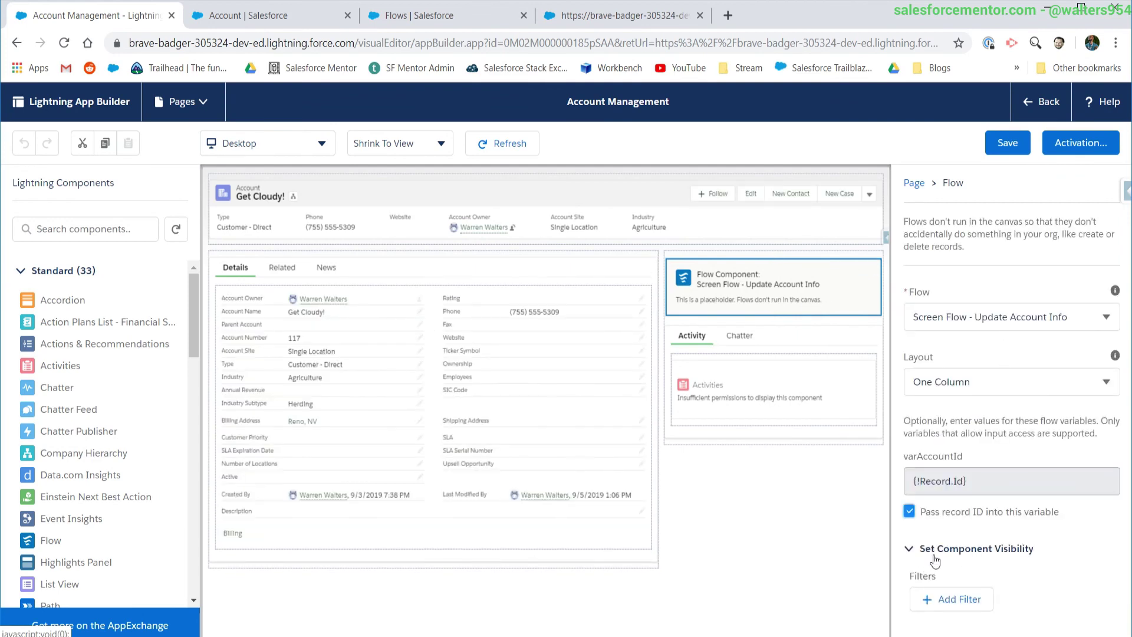
pyautogui.click(942, 600)
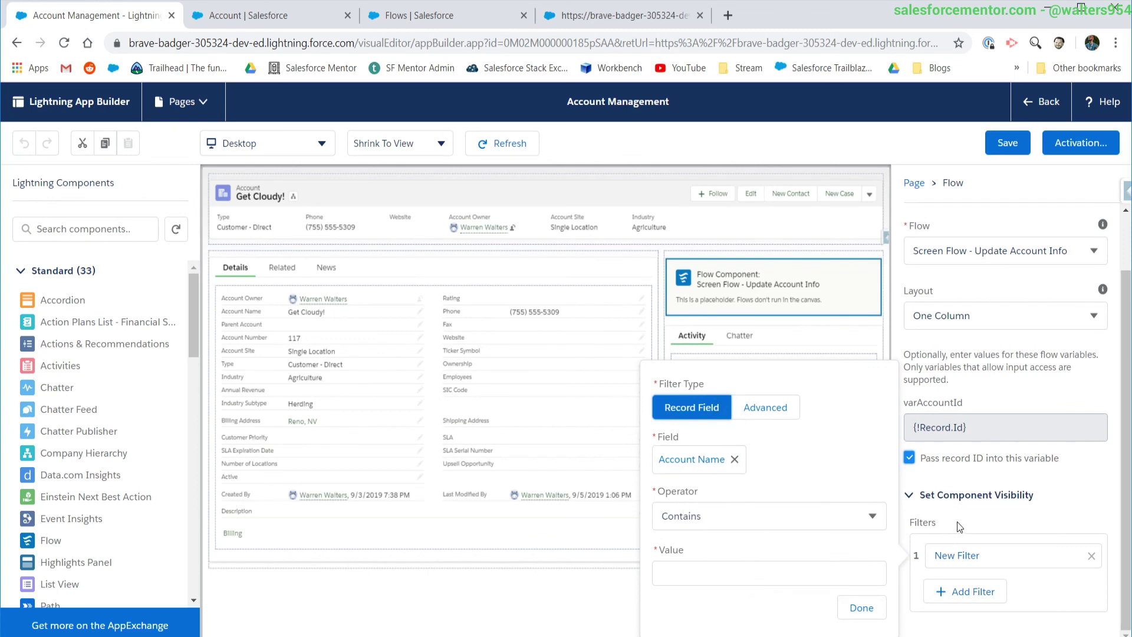
pyautogui.click(780, 523)
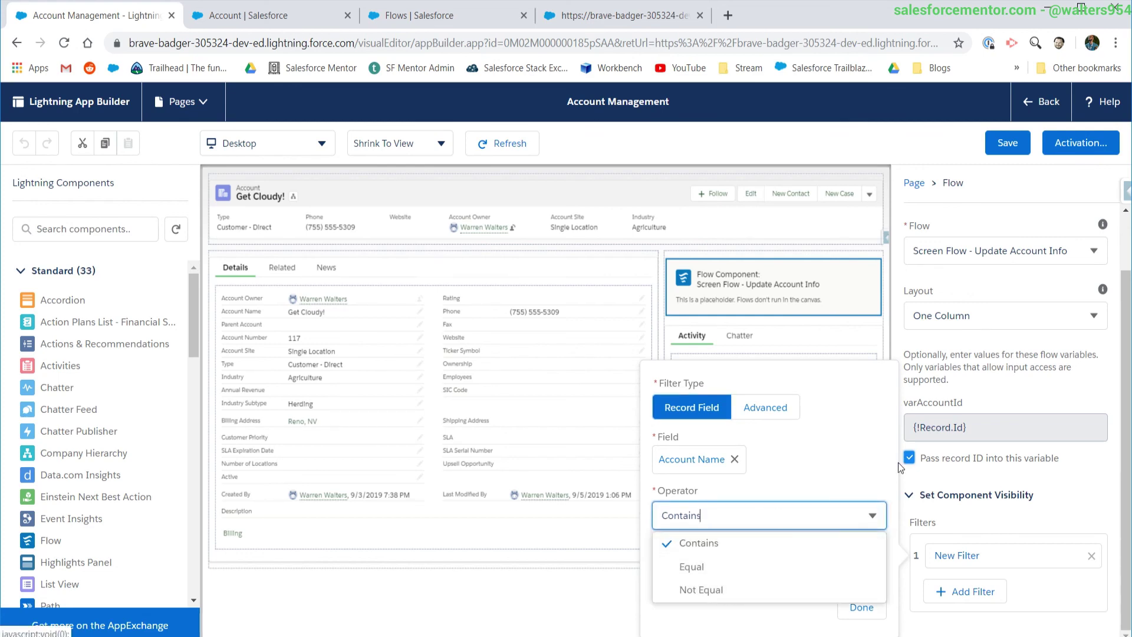
pyautogui.click(806, 463)
pyautogui.click(734, 458)
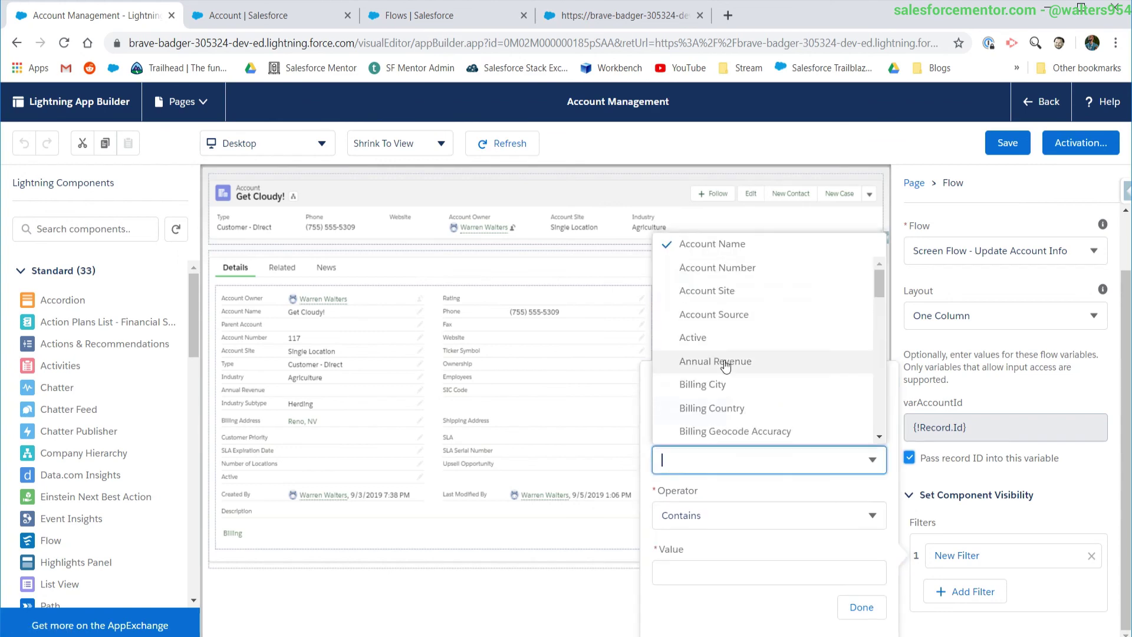
pyautogui.click(724, 337)
# Complete the visibility filter with the operator Equal and the value Yes, and save the page before returning to the account
pyautogui.click(733, 518)
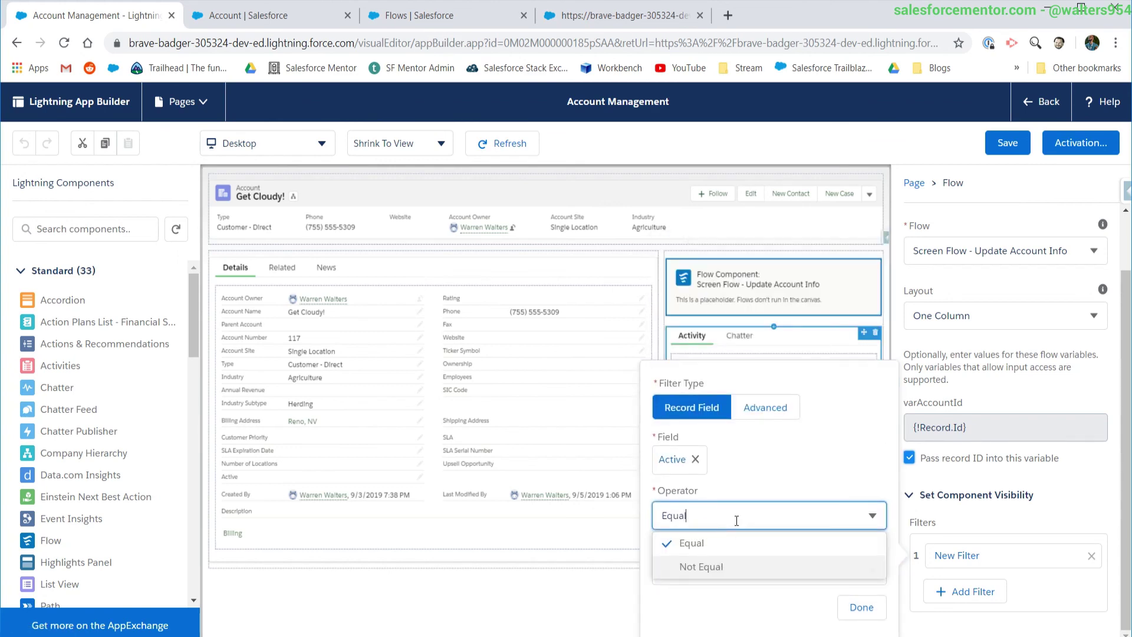
pyautogui.click(779, 482)
pyautogui.click(688, 570)
pyautogui.click(689, 617)
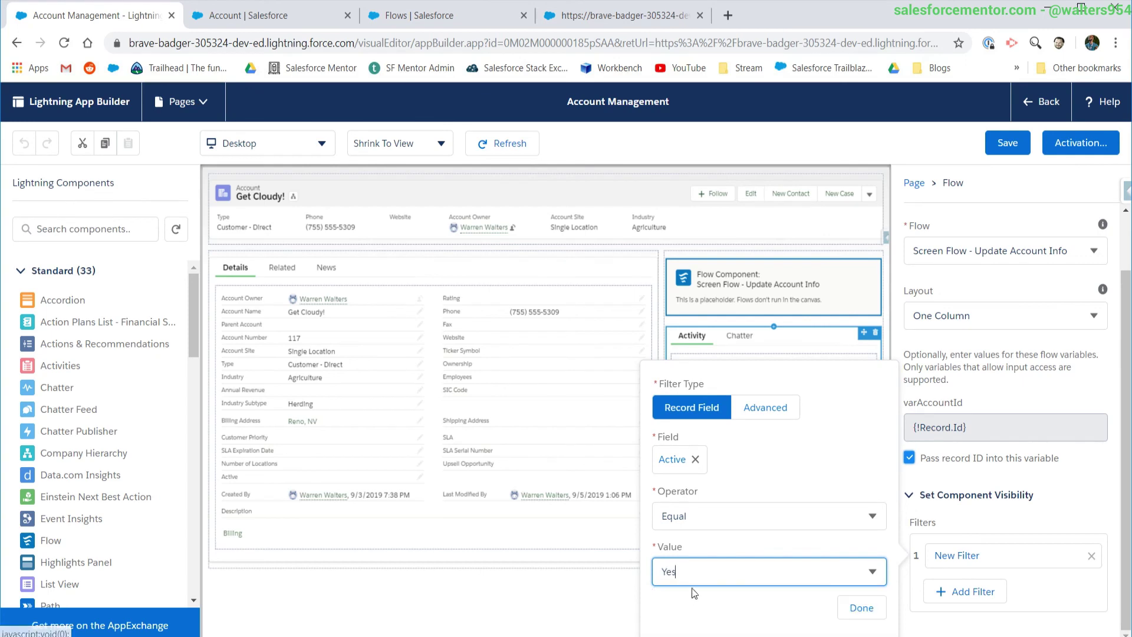
pyautogui.click(861, 608)
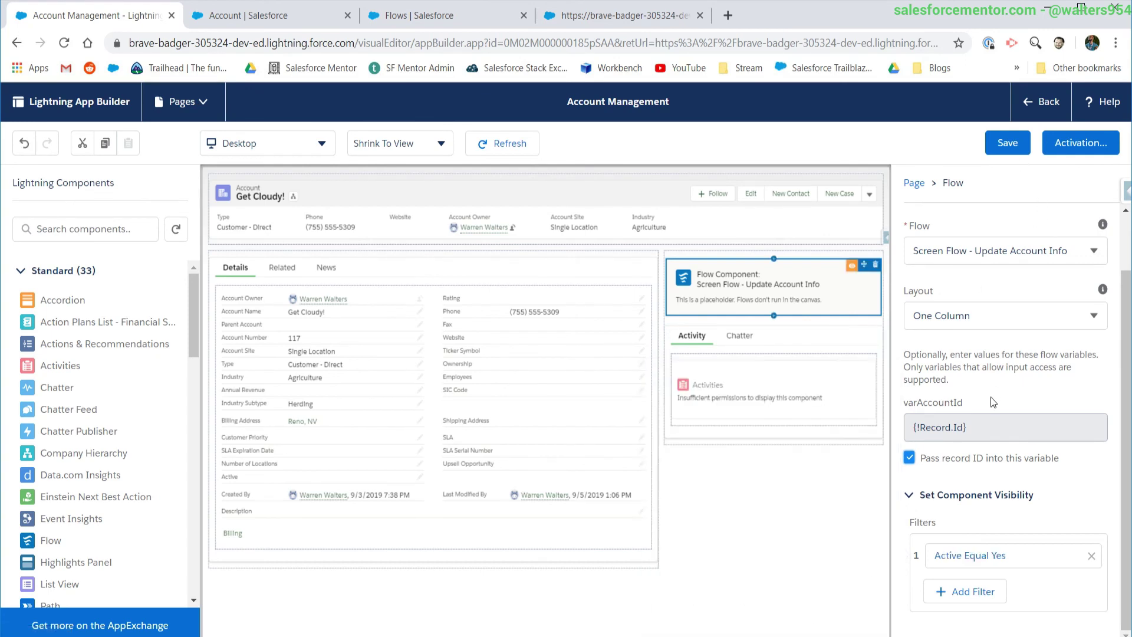
pyautogui.click(1008, 145)
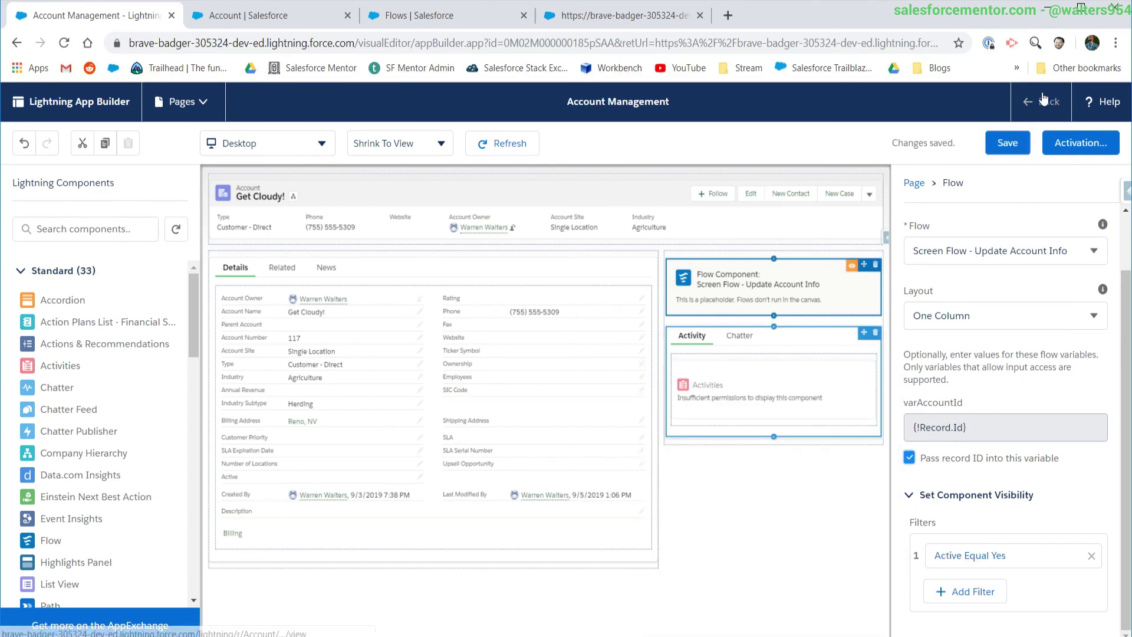
pyautogui.click(1035, 119)
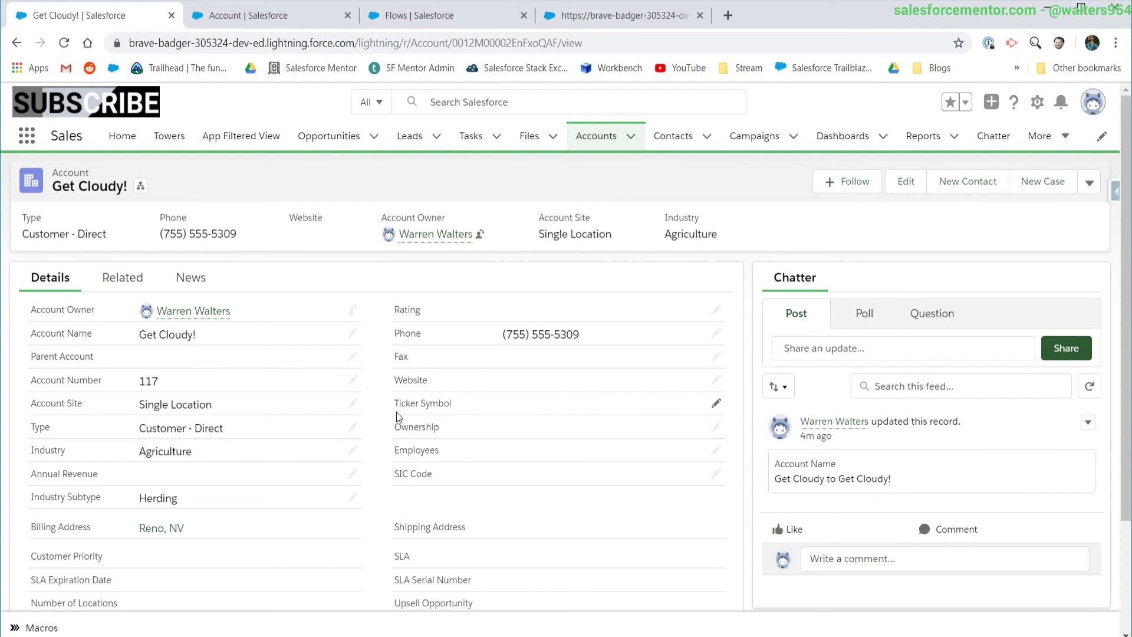
# Set the Get Cloudy! account's Active field to Yes and save the record
pyautogui.scroll(-2, 396, 412)
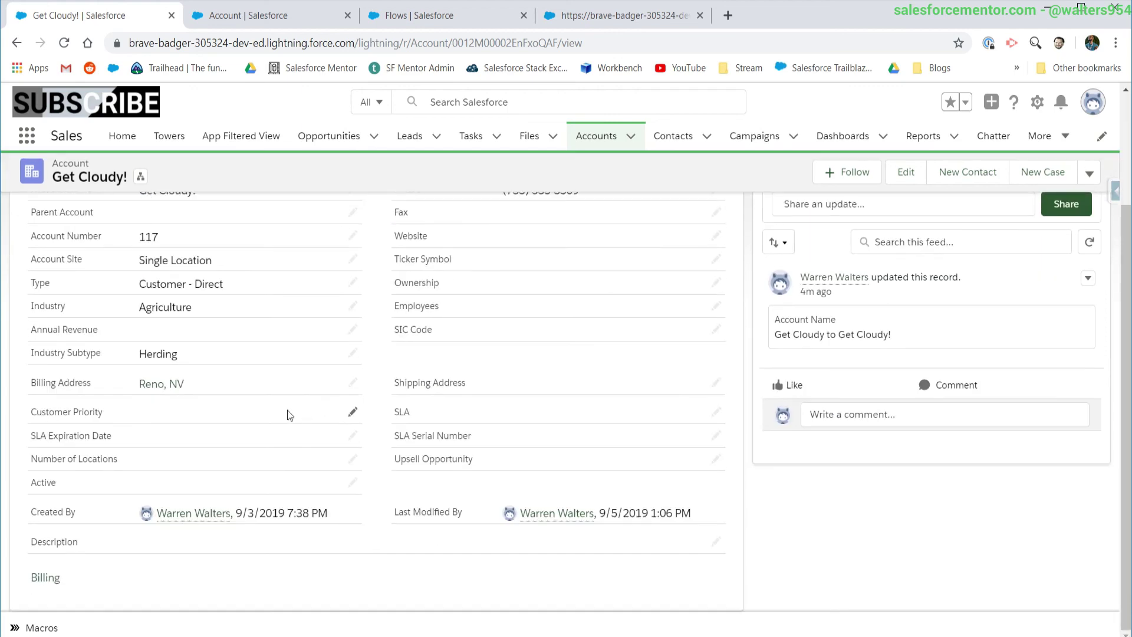
pyautogui.click(352, 483)
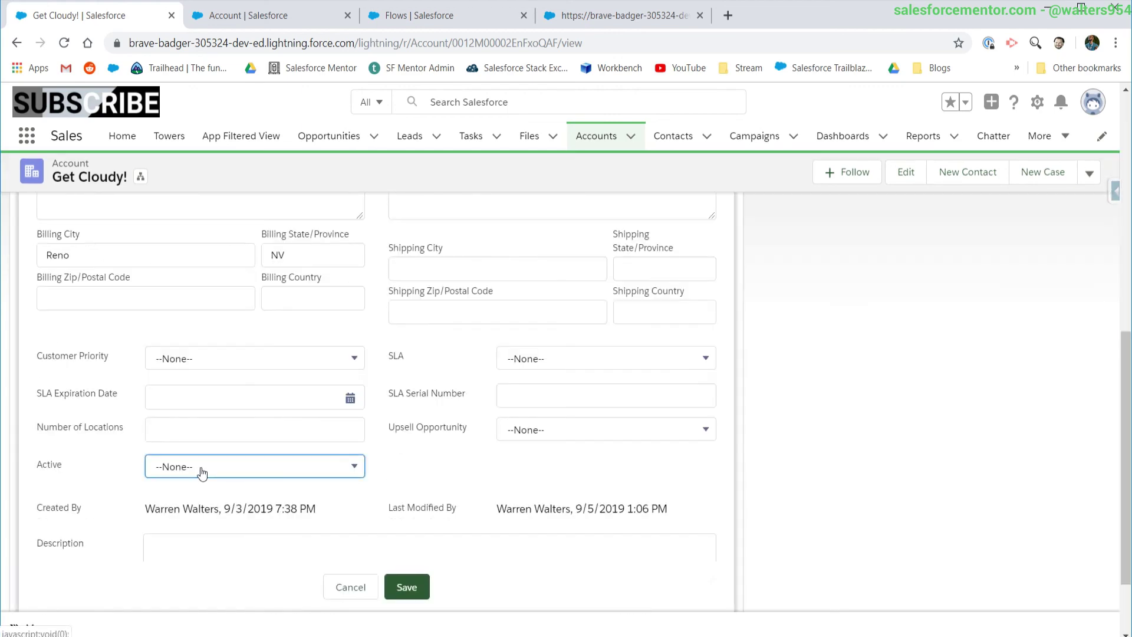
pyautogui.click(200, 467)
pyautogui.click(189, 551)
pyautogui.click(407, 587)
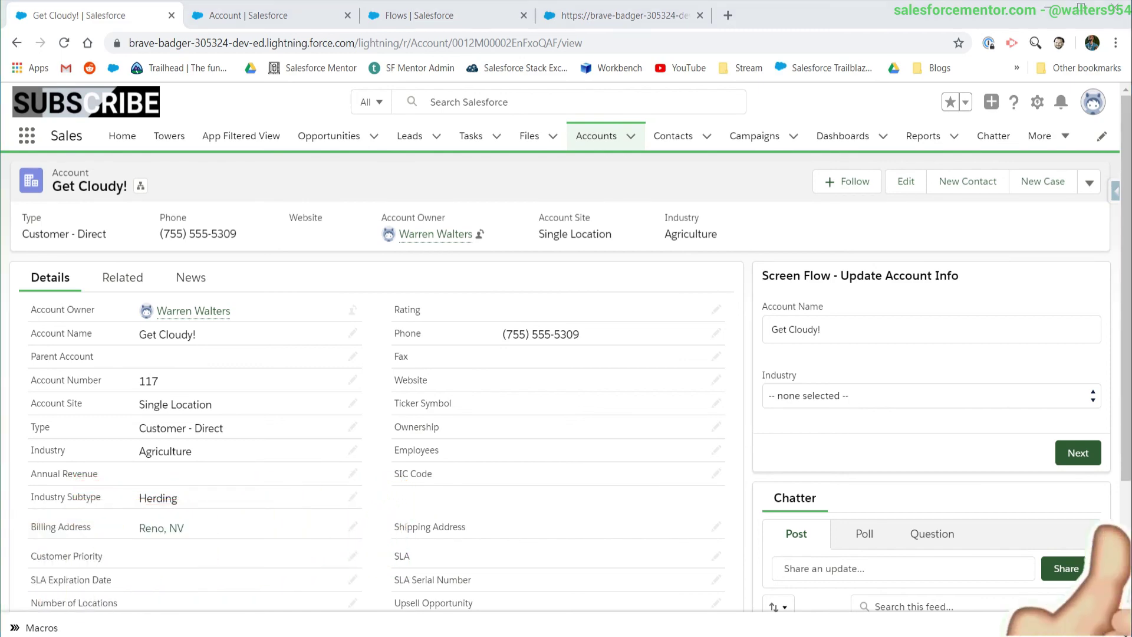
# Switch to Discord and read the dependent picklist discussion in the general channel through its latest messages
pyautogui.hotkey('alt', 'Tab')
pyautogui.doubleClick(604, 48)
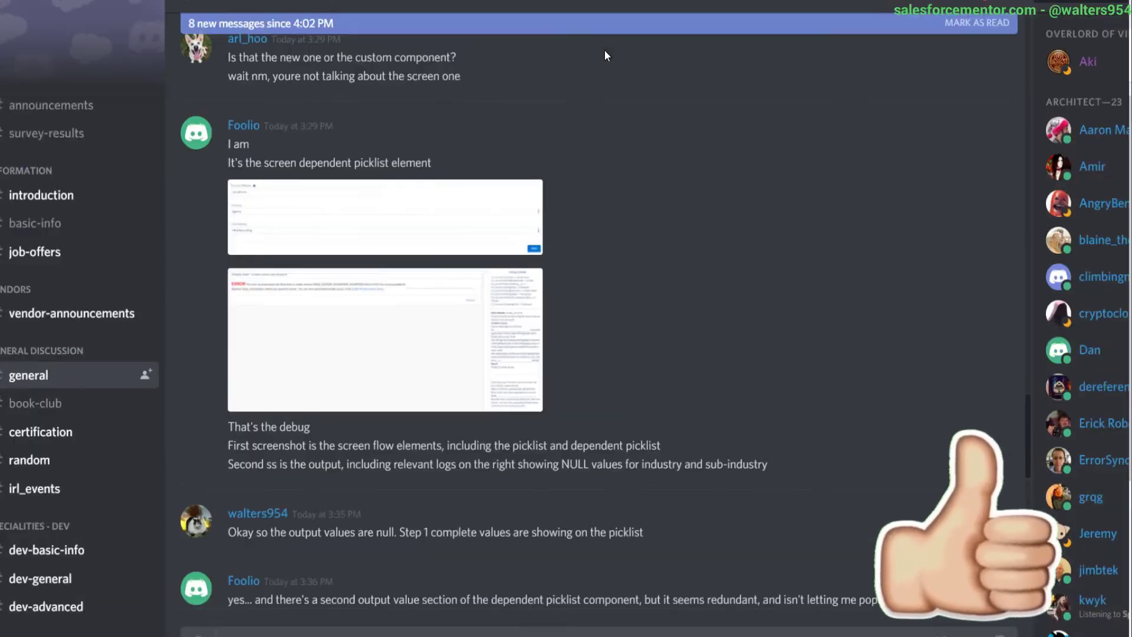
pyautogui.scroll(-10, 619, 480)
pyautogui.scroll(-3, 620, 480)
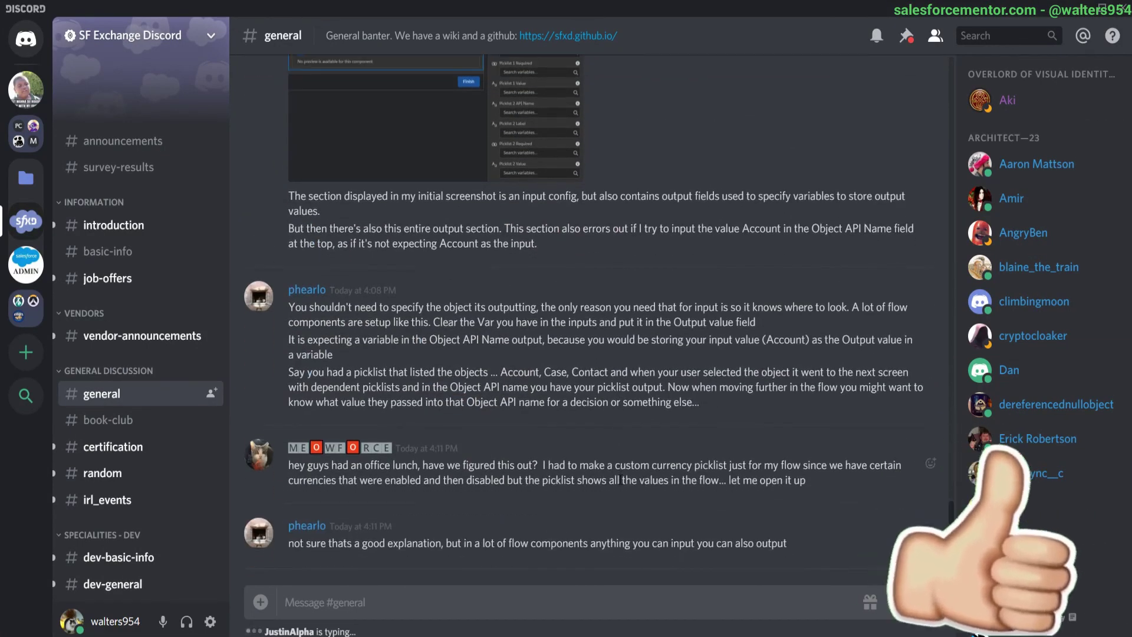